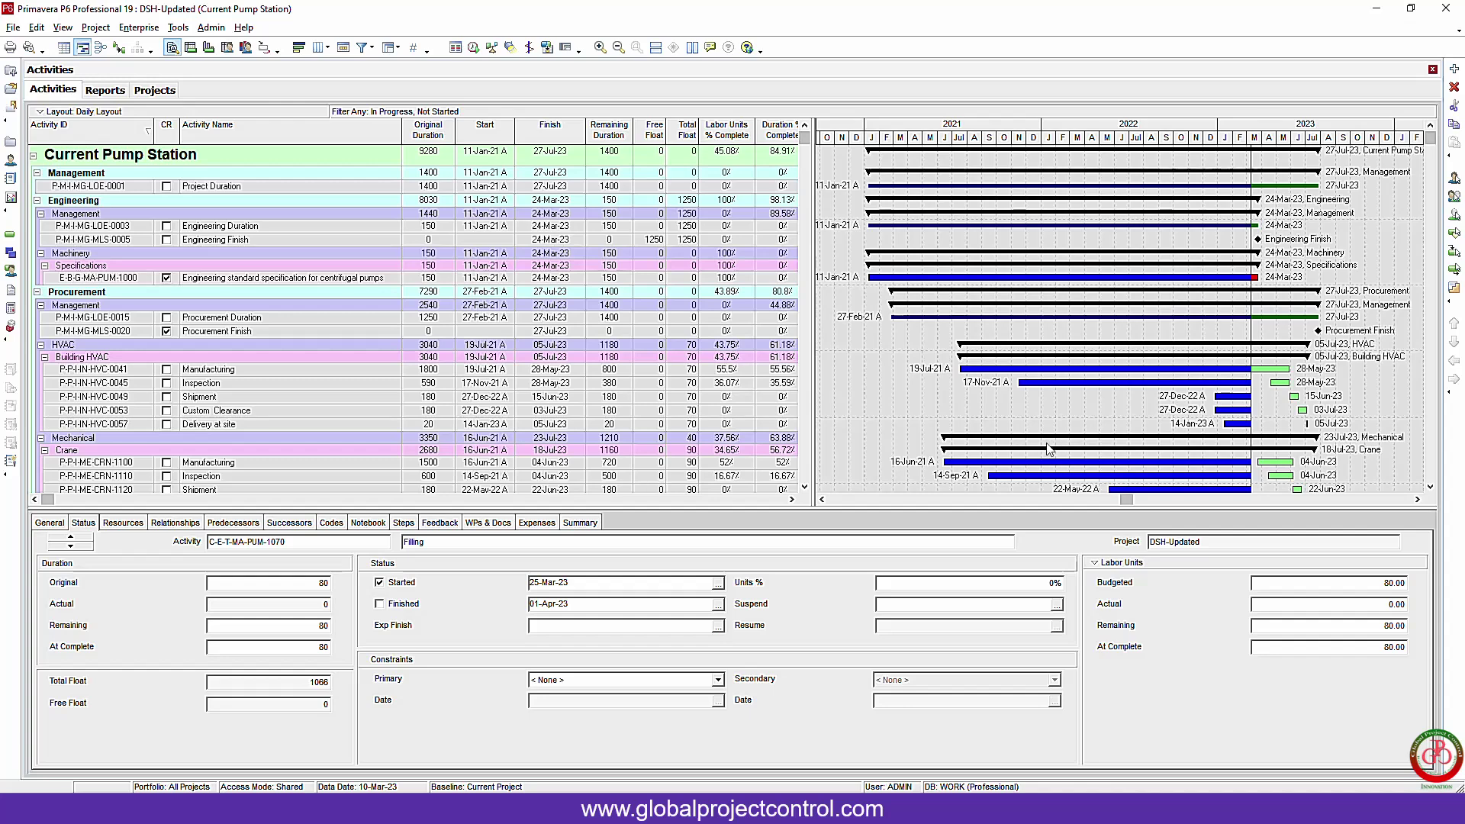
Step: Reschedule the Current Pump Station project as of 10-Mar-23 and reopen the Schedule dialog
left_click(473, 47)
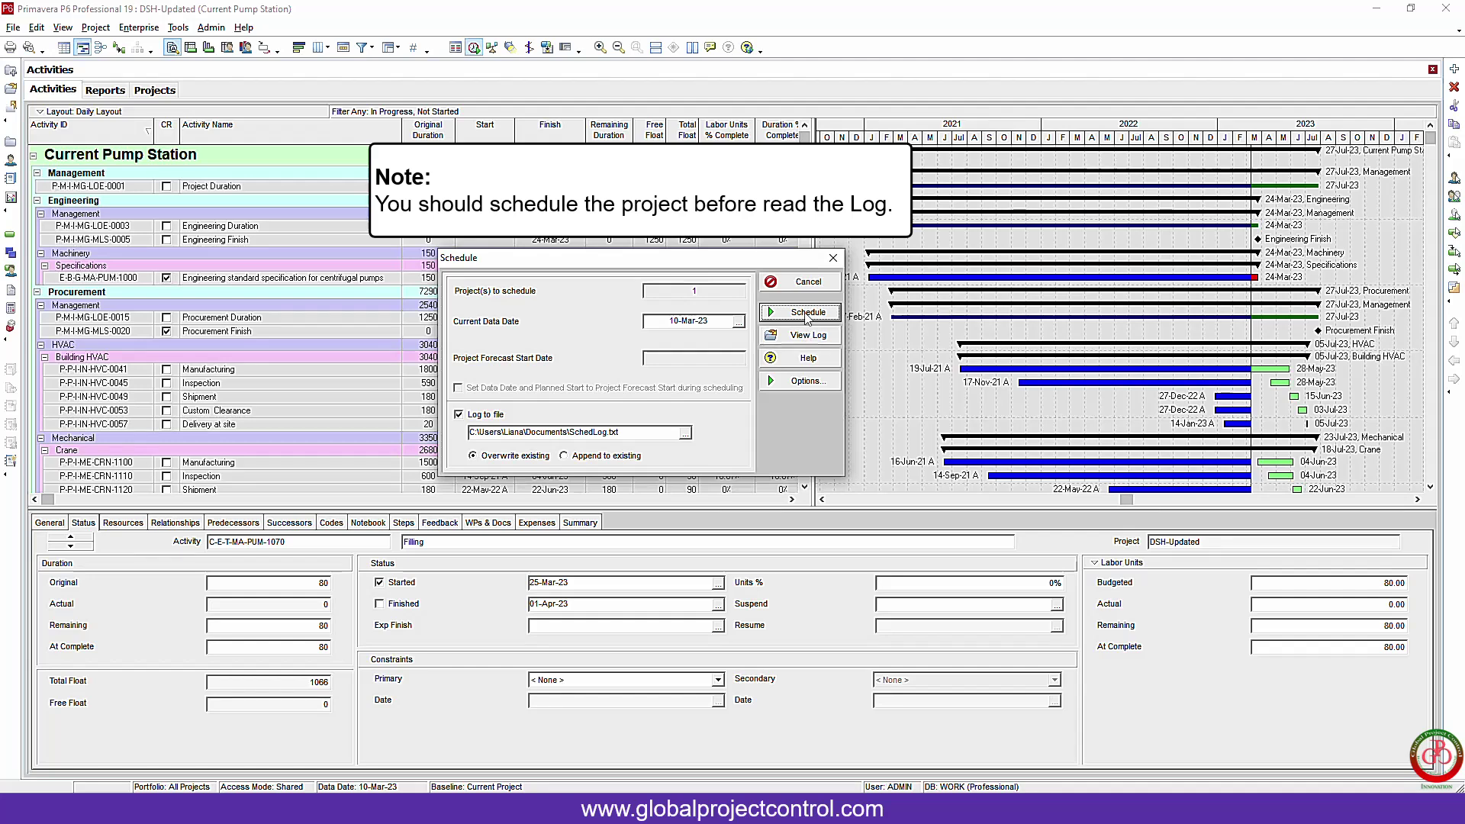
left_click(807, 313)
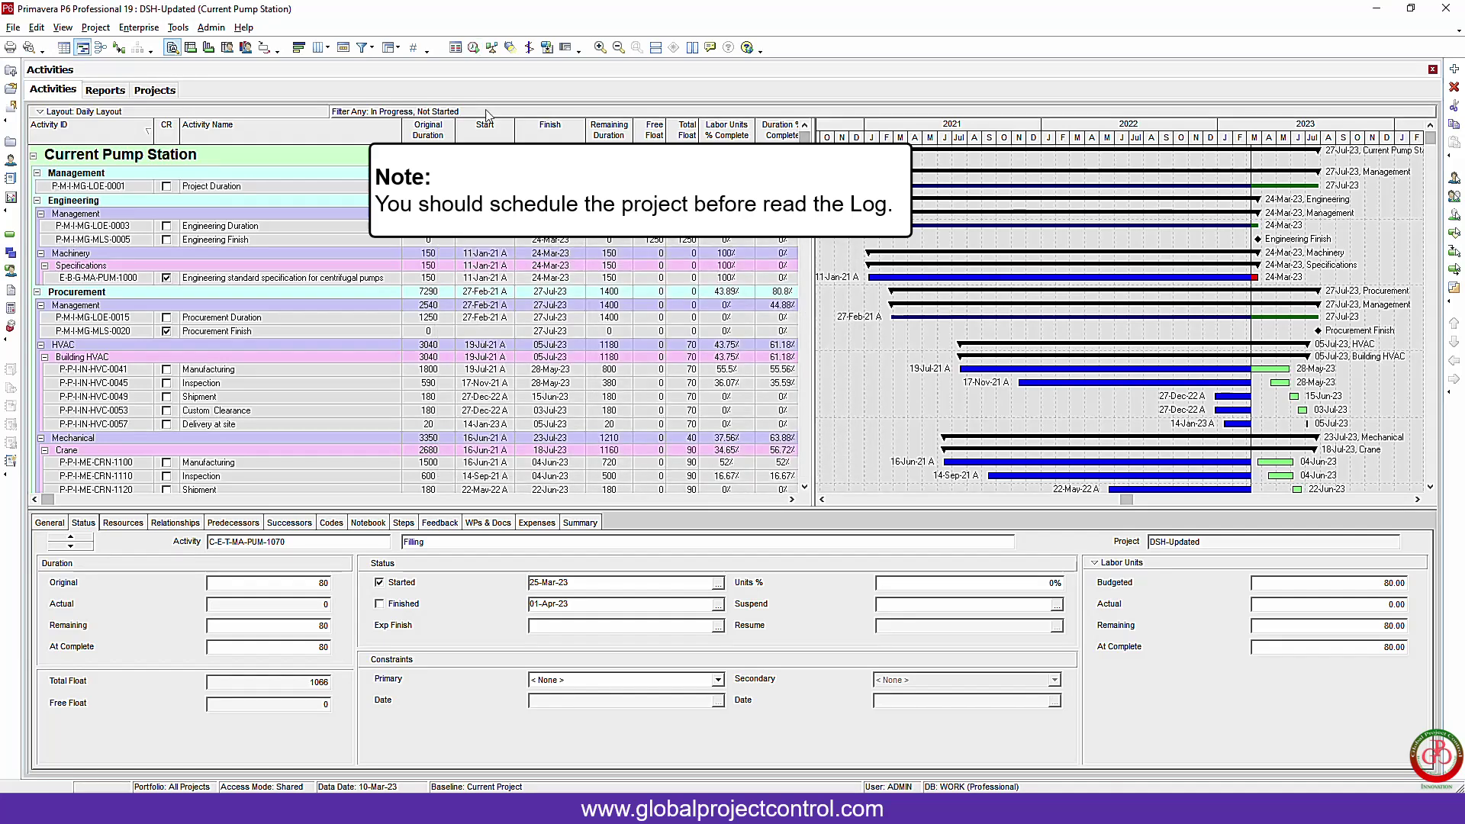
left_click(474, 47)
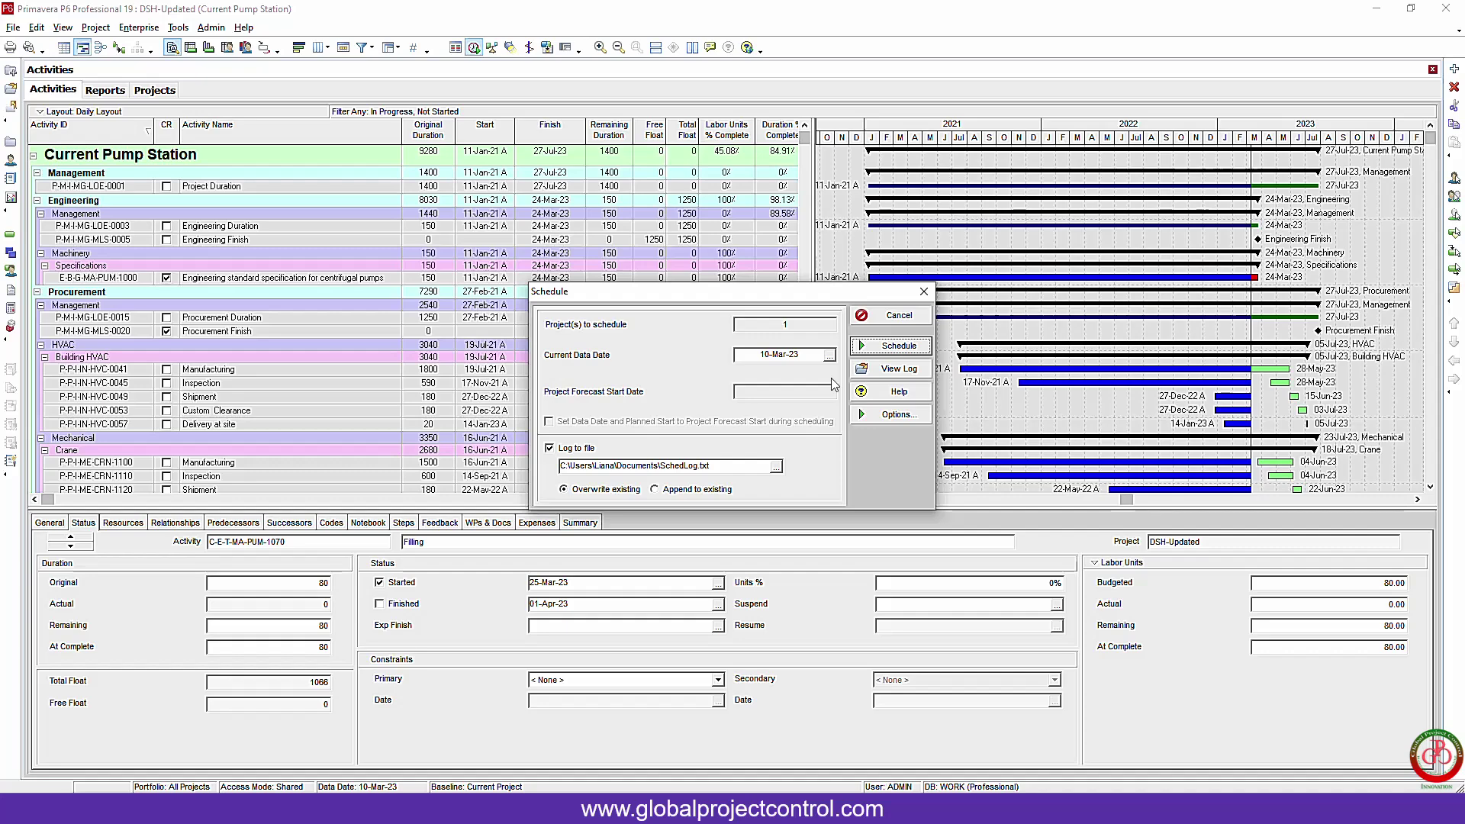
Step: Open the scheduling log SCHEDLOG.TXT in Notepad and snap it beside P6
left_click(898, 369)
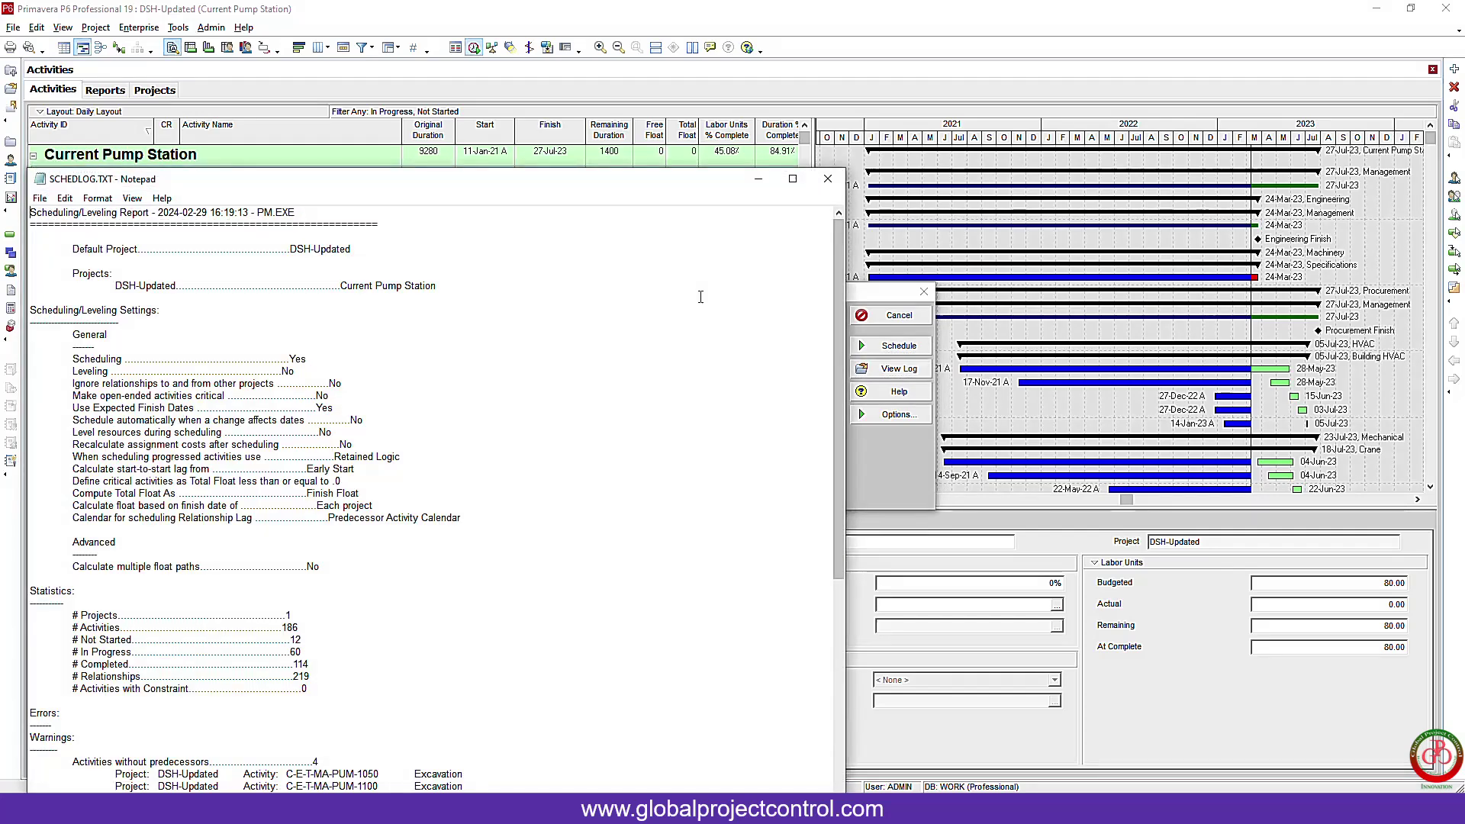
left_click(914, 319)
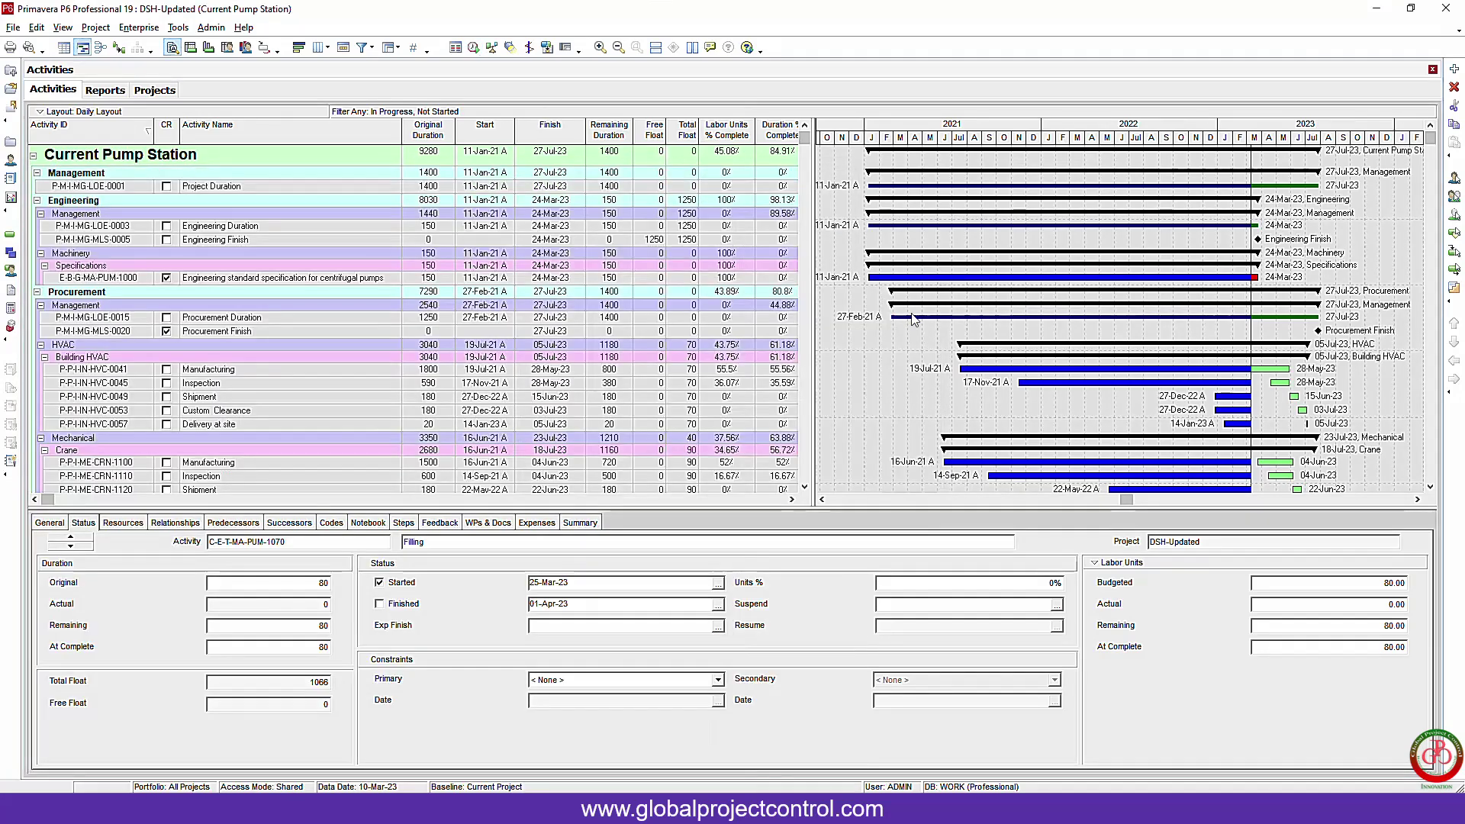
key("super+Right")
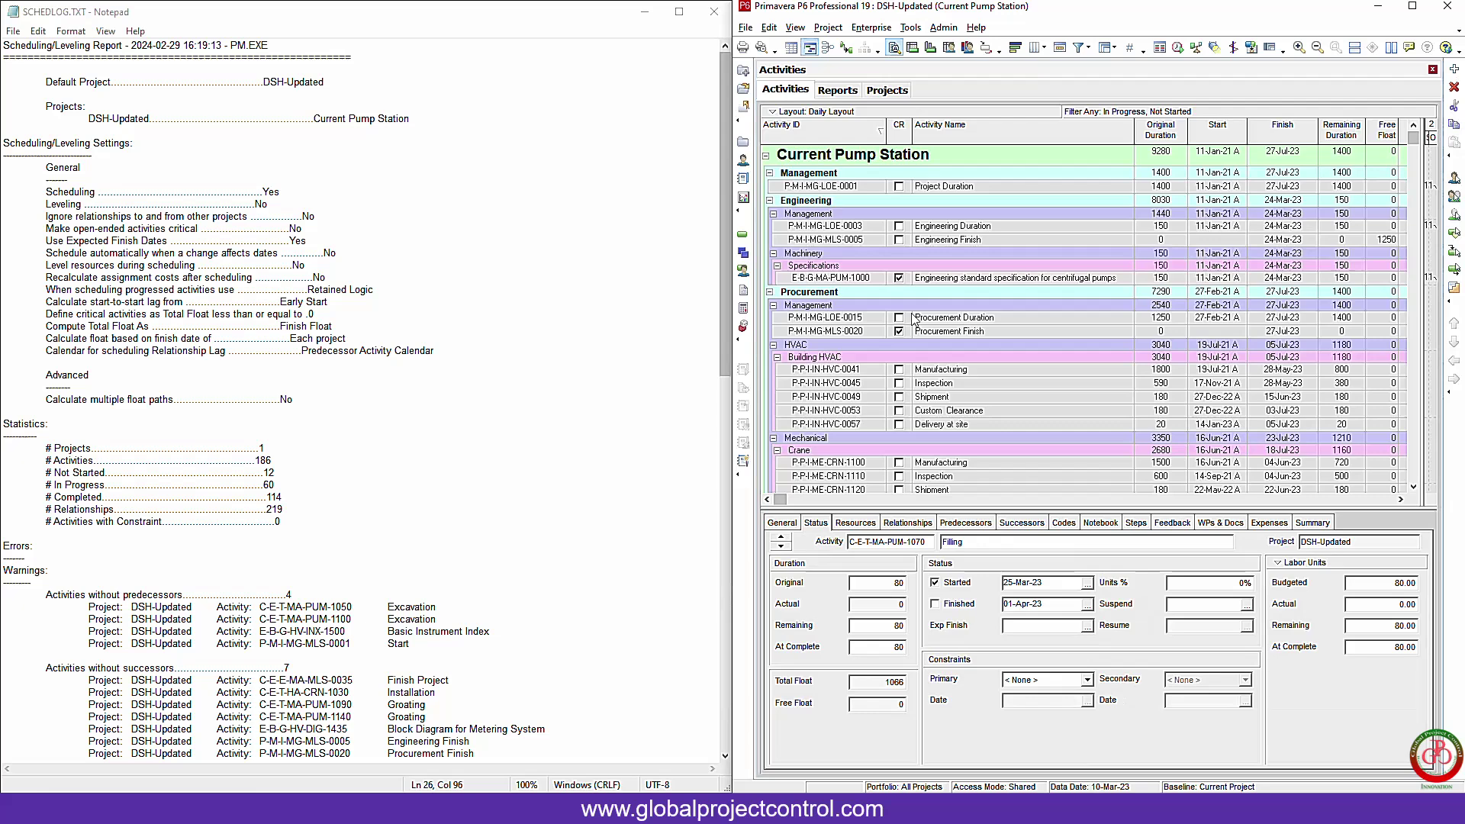
Step: Reopen Schedule Options and position the dialogs next to the log
left_click(1181, 48)
left_click_drag(733, 324, 1086, 248)
left_click(1234, 366)
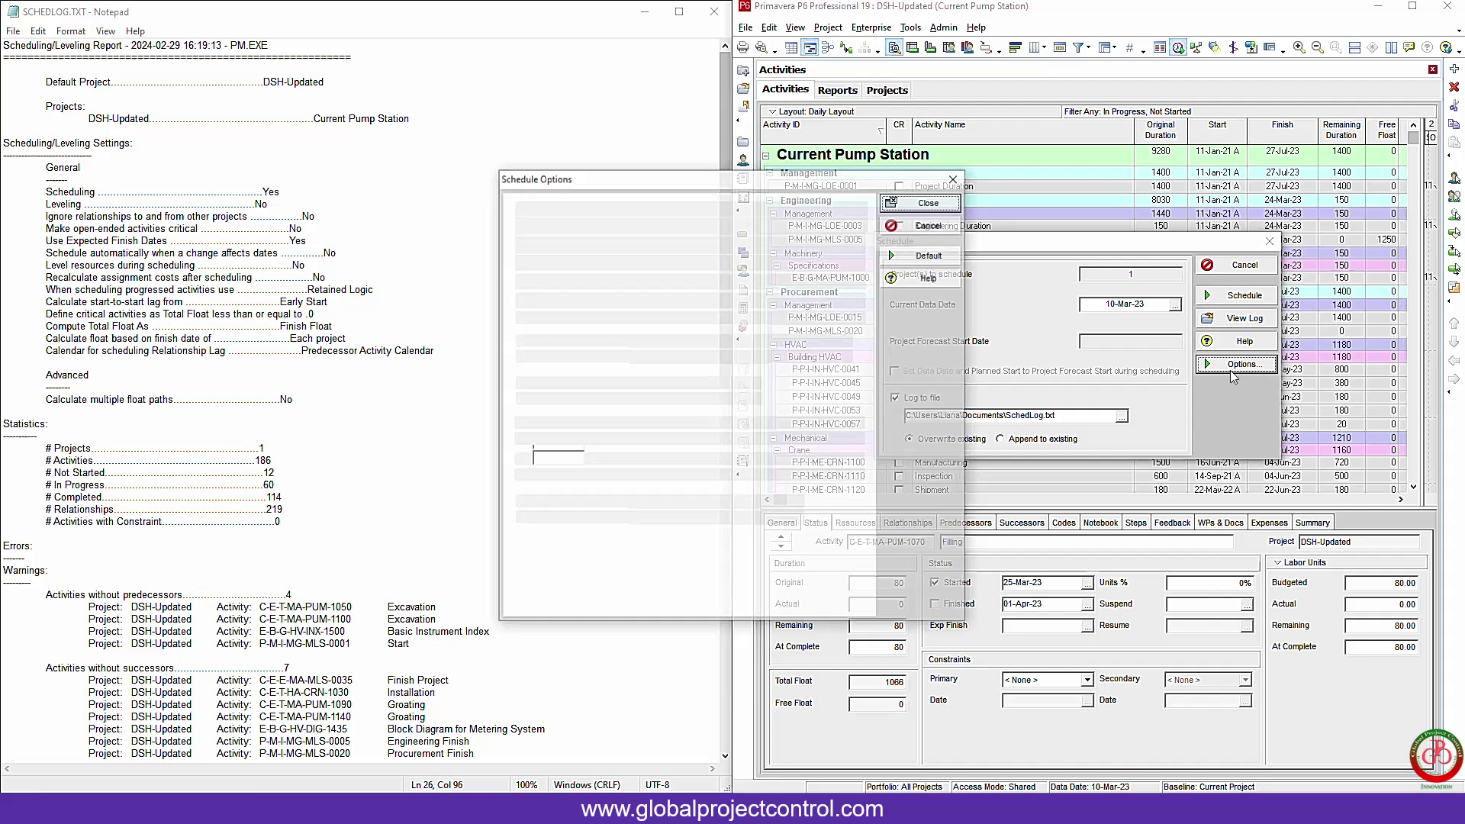
left_click_drag(777, 181, 1117, 160)
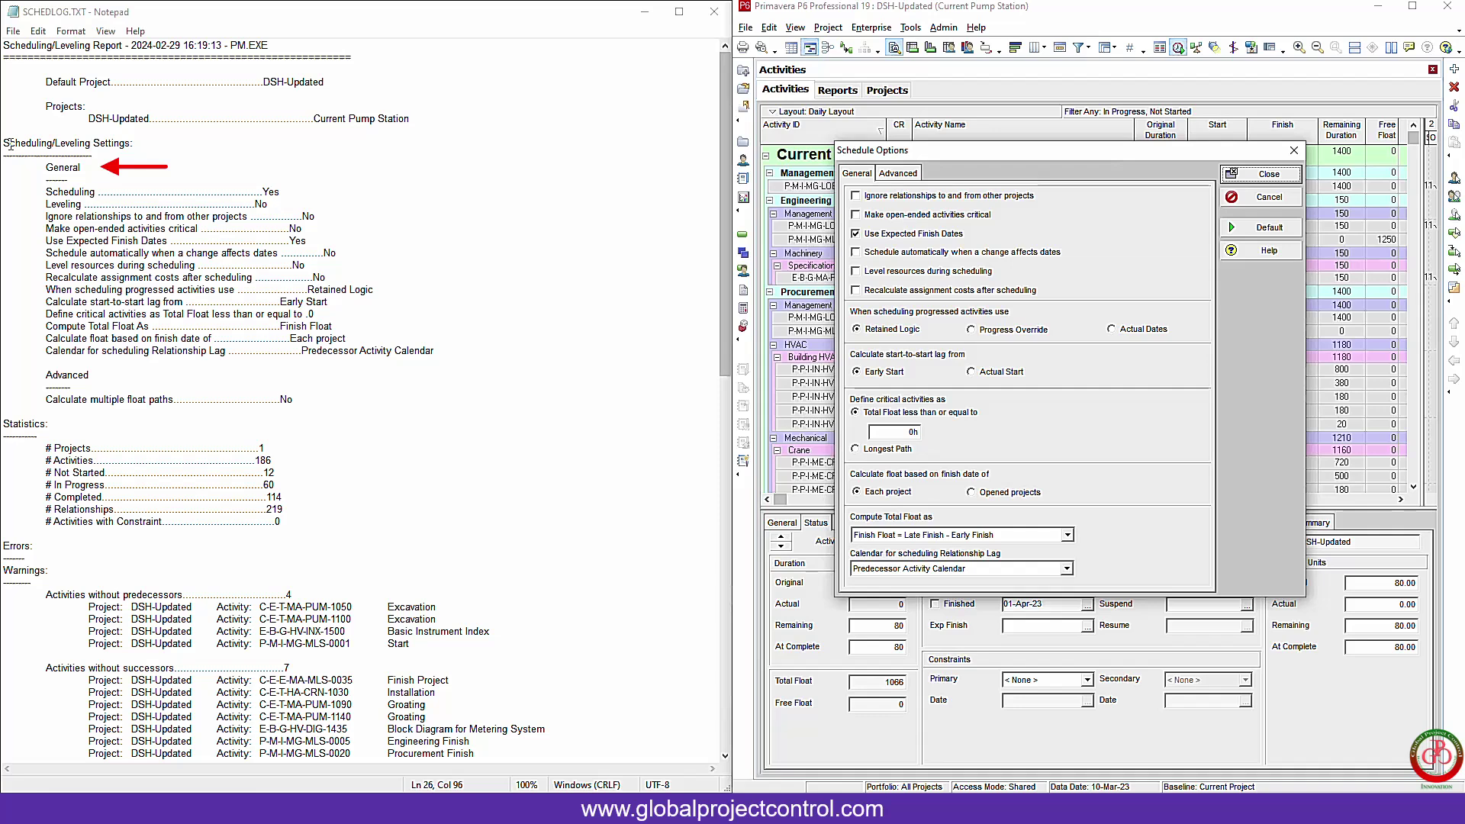
left_click_drag(4, 143, 131, 143)
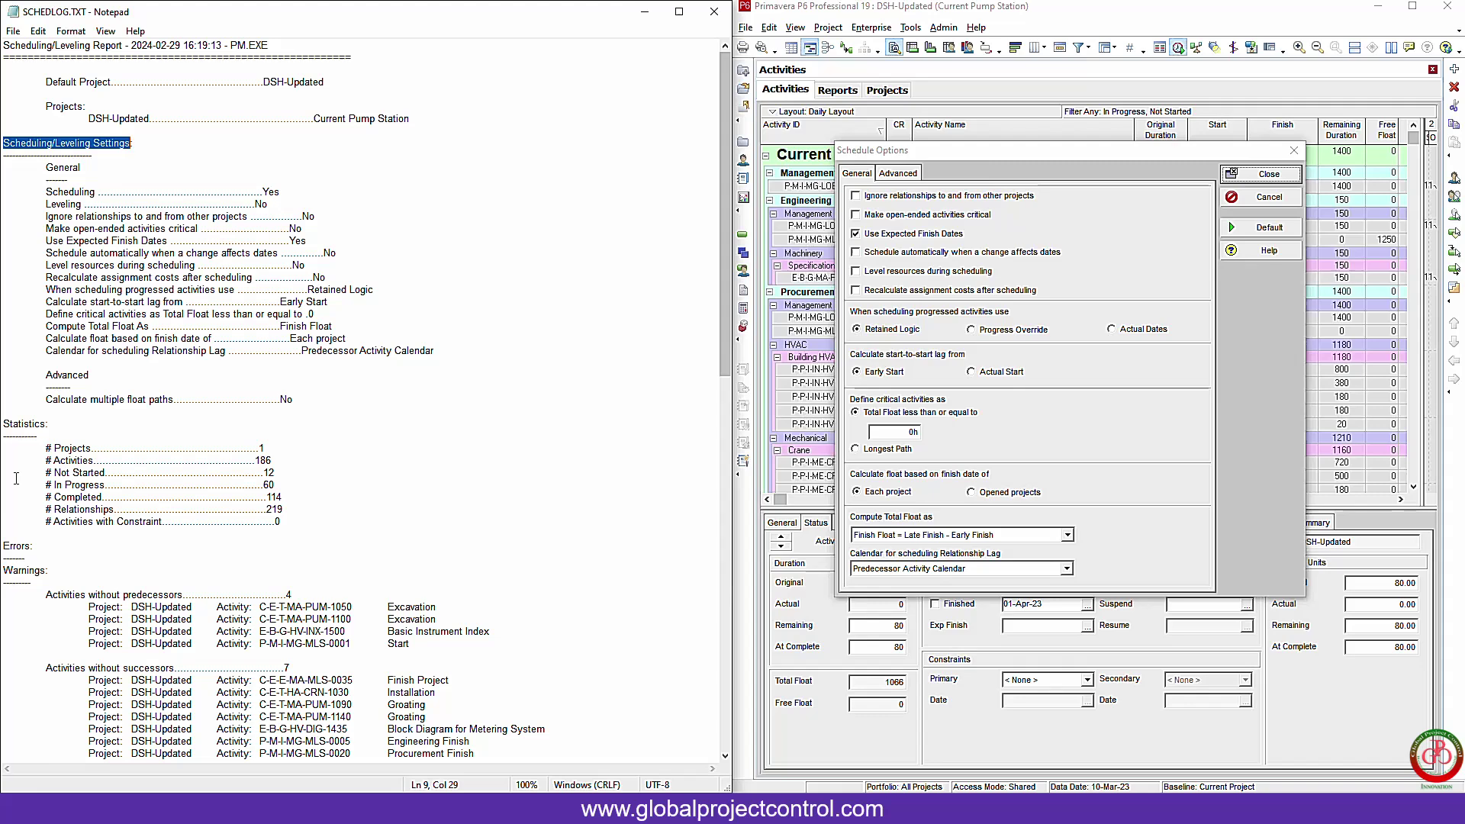
left_click(79, 229)
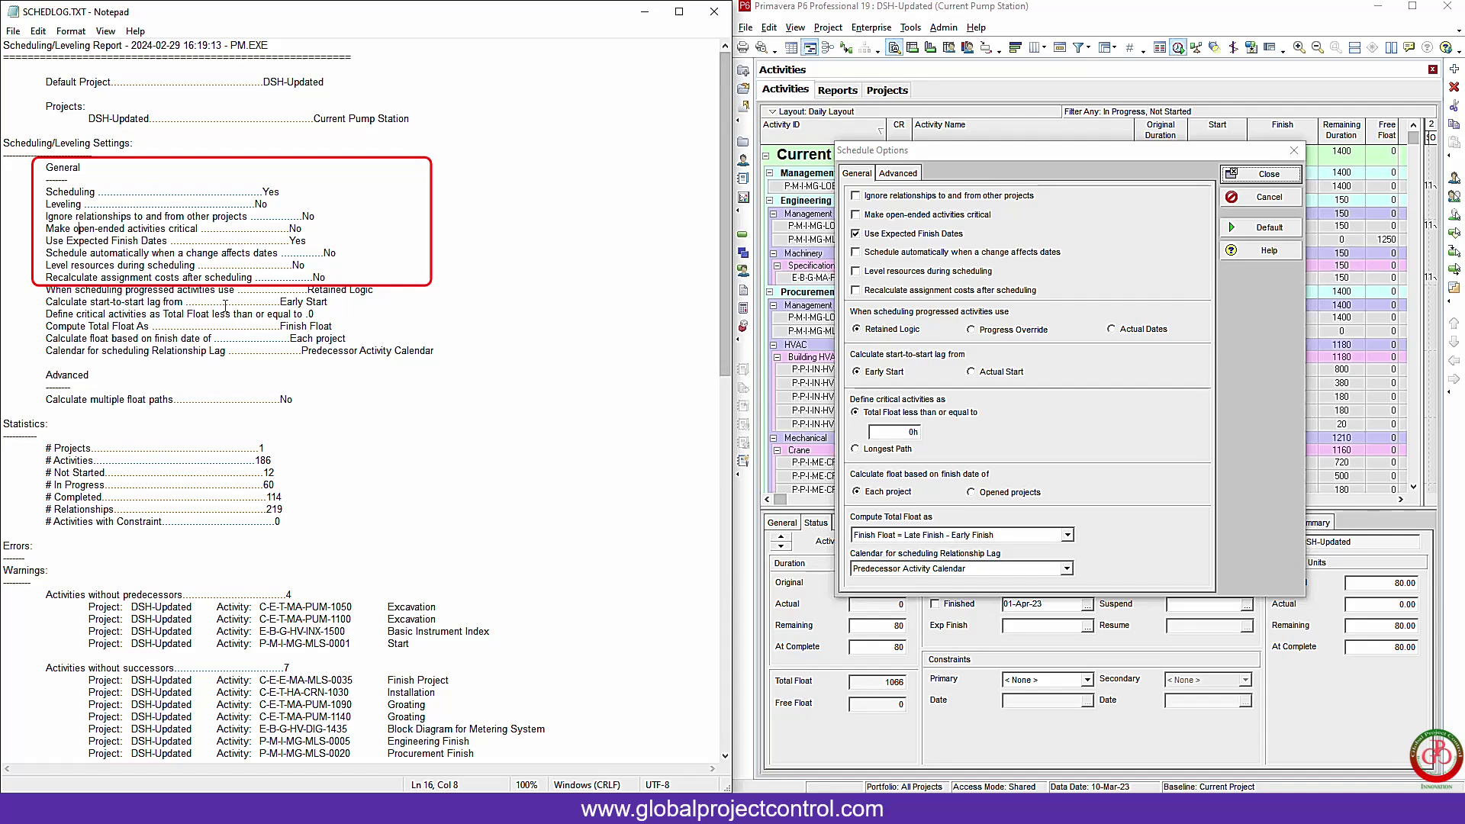
left_click_drag(47, 192, 278, 200)
left_click(270, 204)
Step: Check 'Recalculate assignment costs after scheduling' on the Schedule Options General tab
left_click(865, 298)
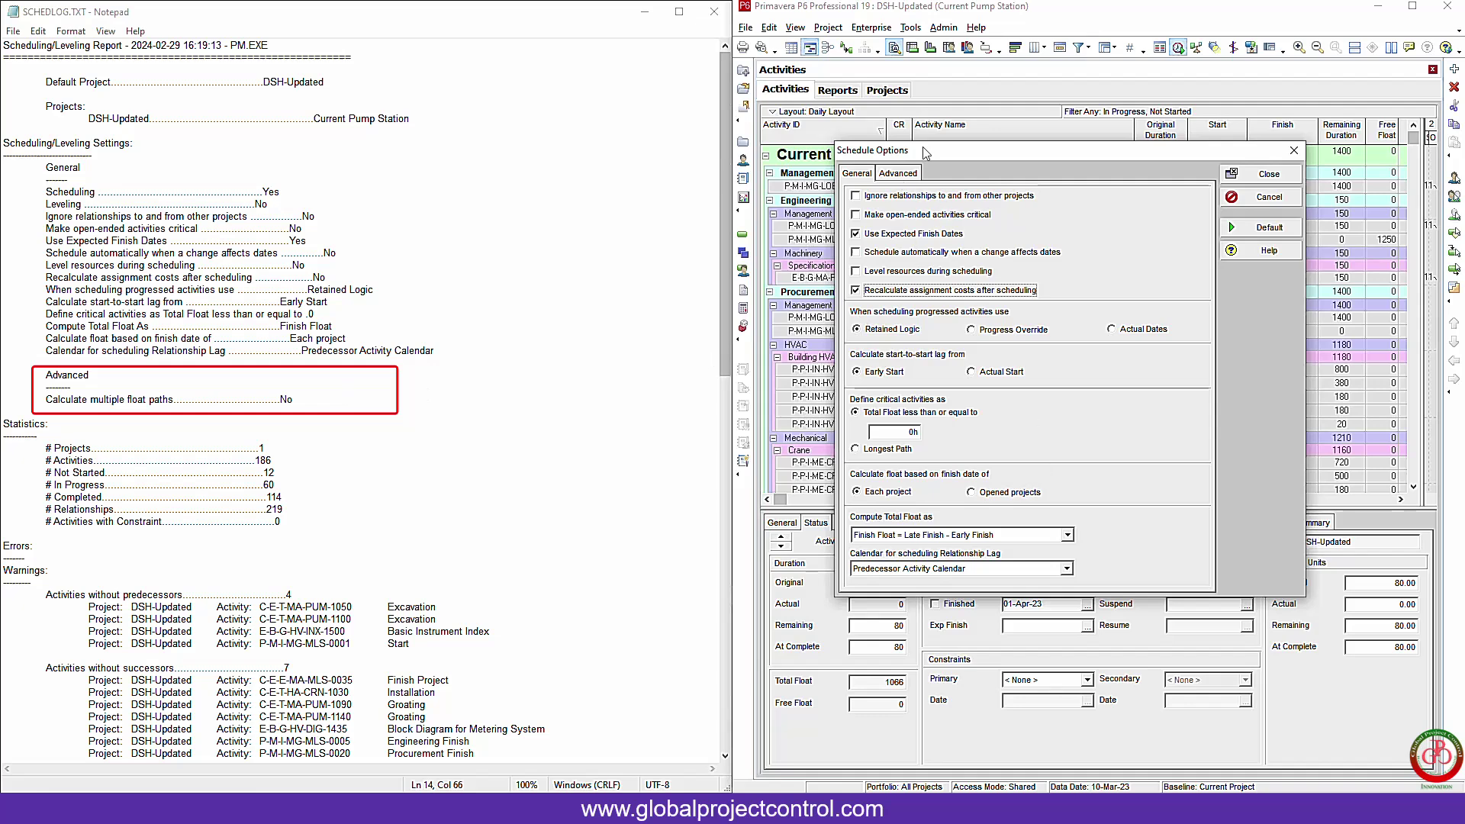
Step: Compare the Advanced and General schedule options, then read the log's project statistics
left_click(902, 177)
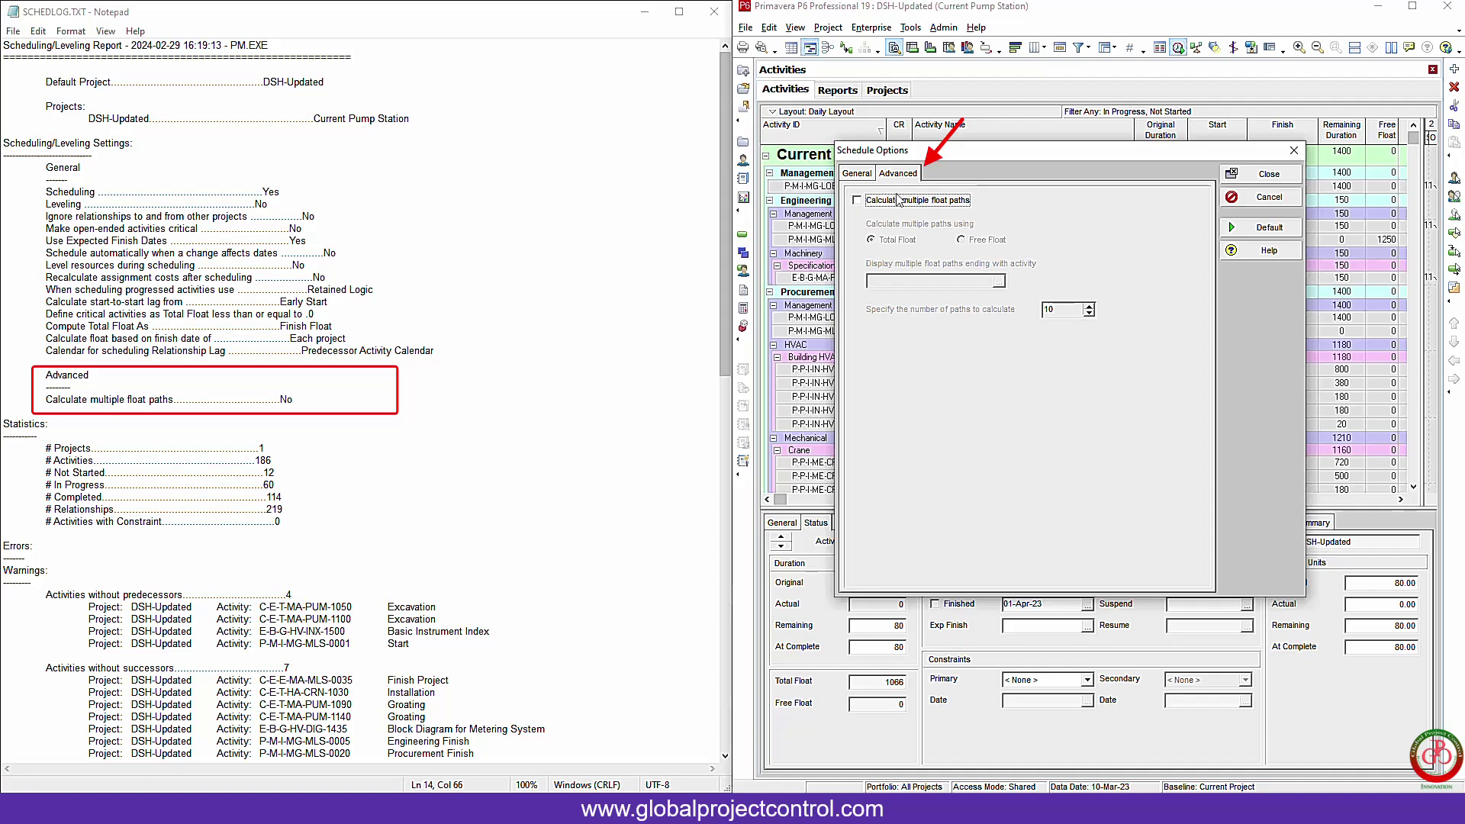
left_click(858, 174)
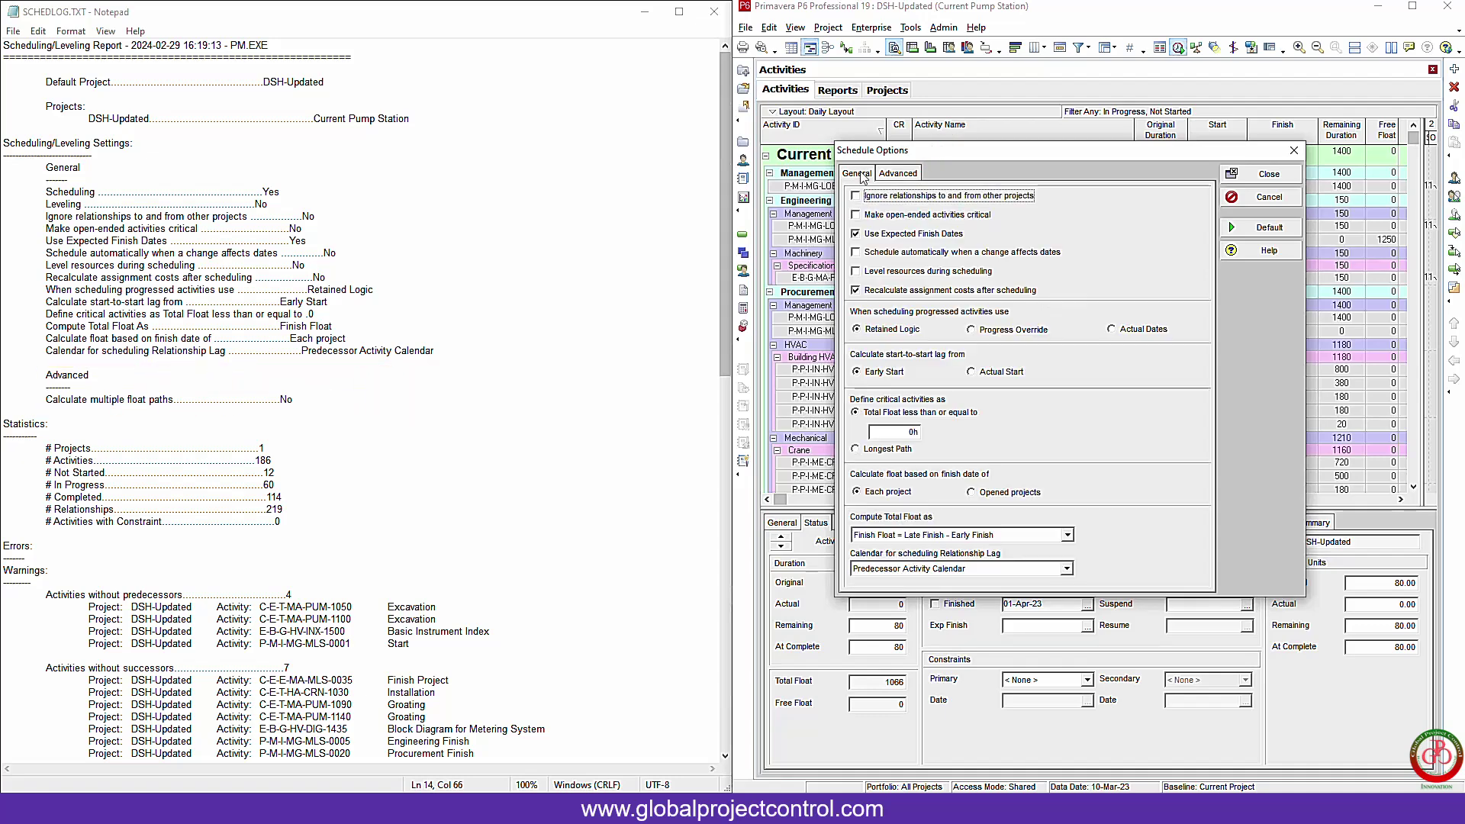
left_click(279, 509)
scroll(283, 496, "down", 4)
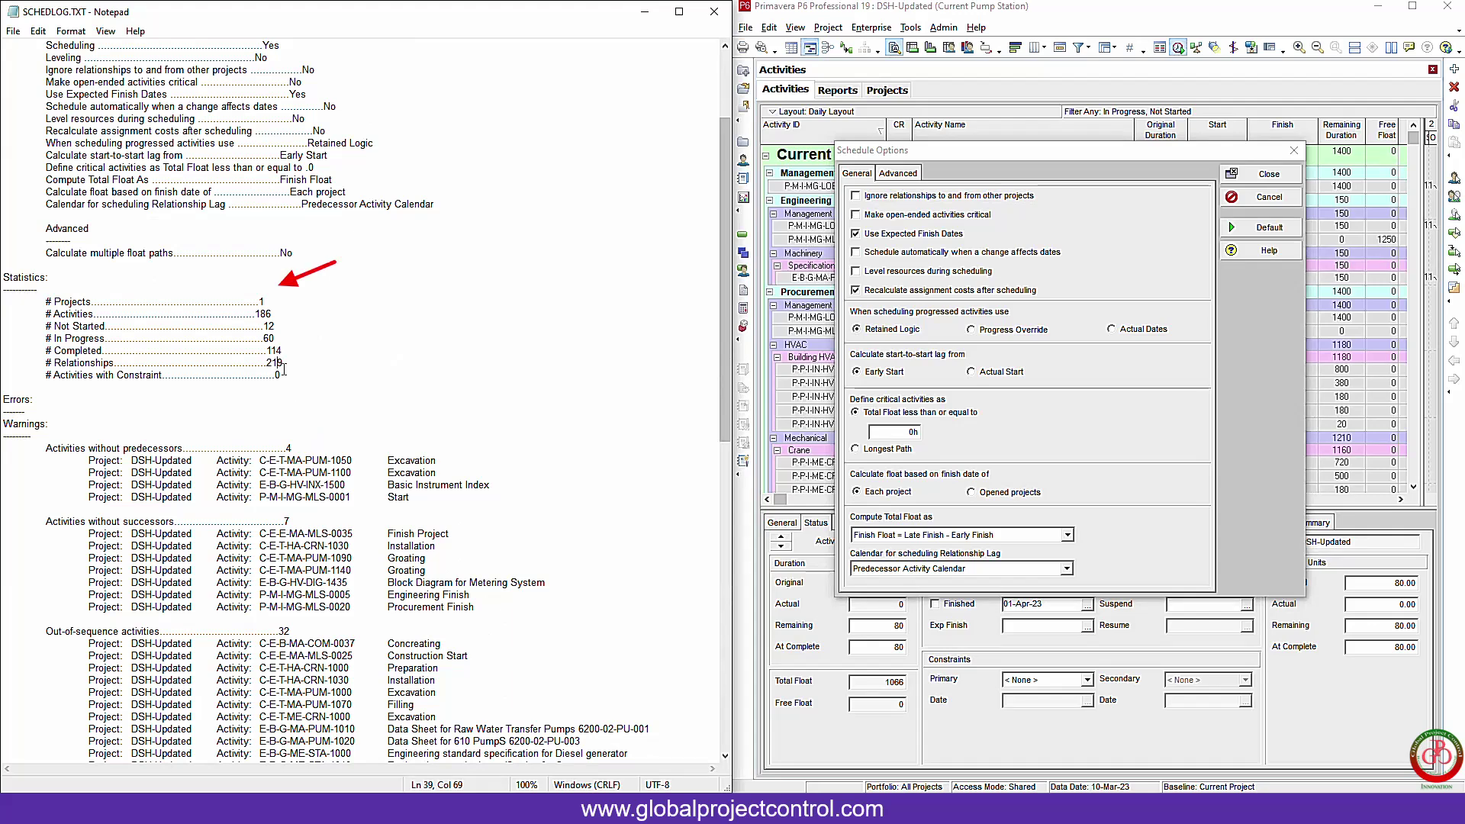
left_click_drag(46, 303, 265, 303)
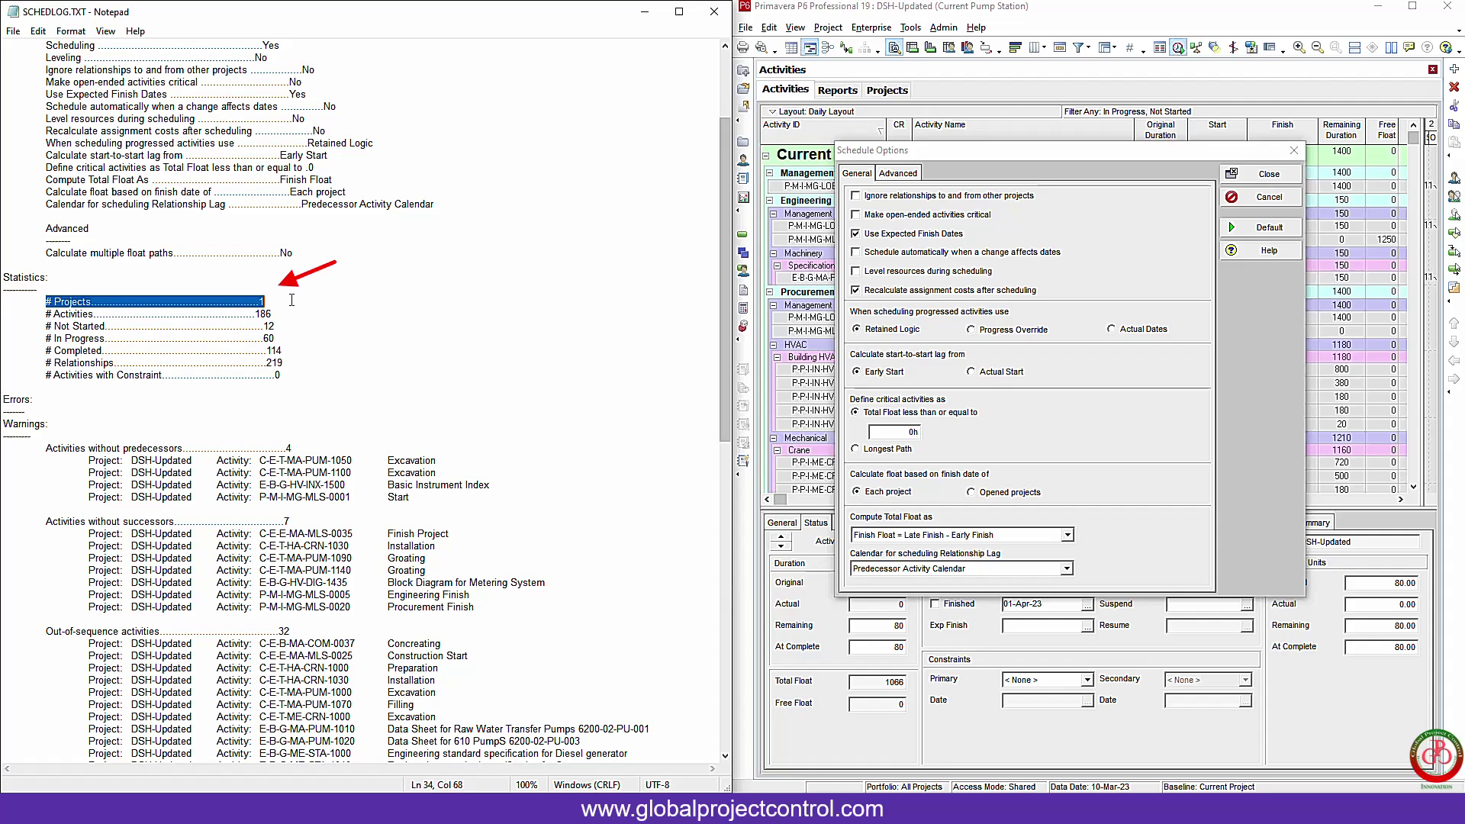
left_click(384, 312)
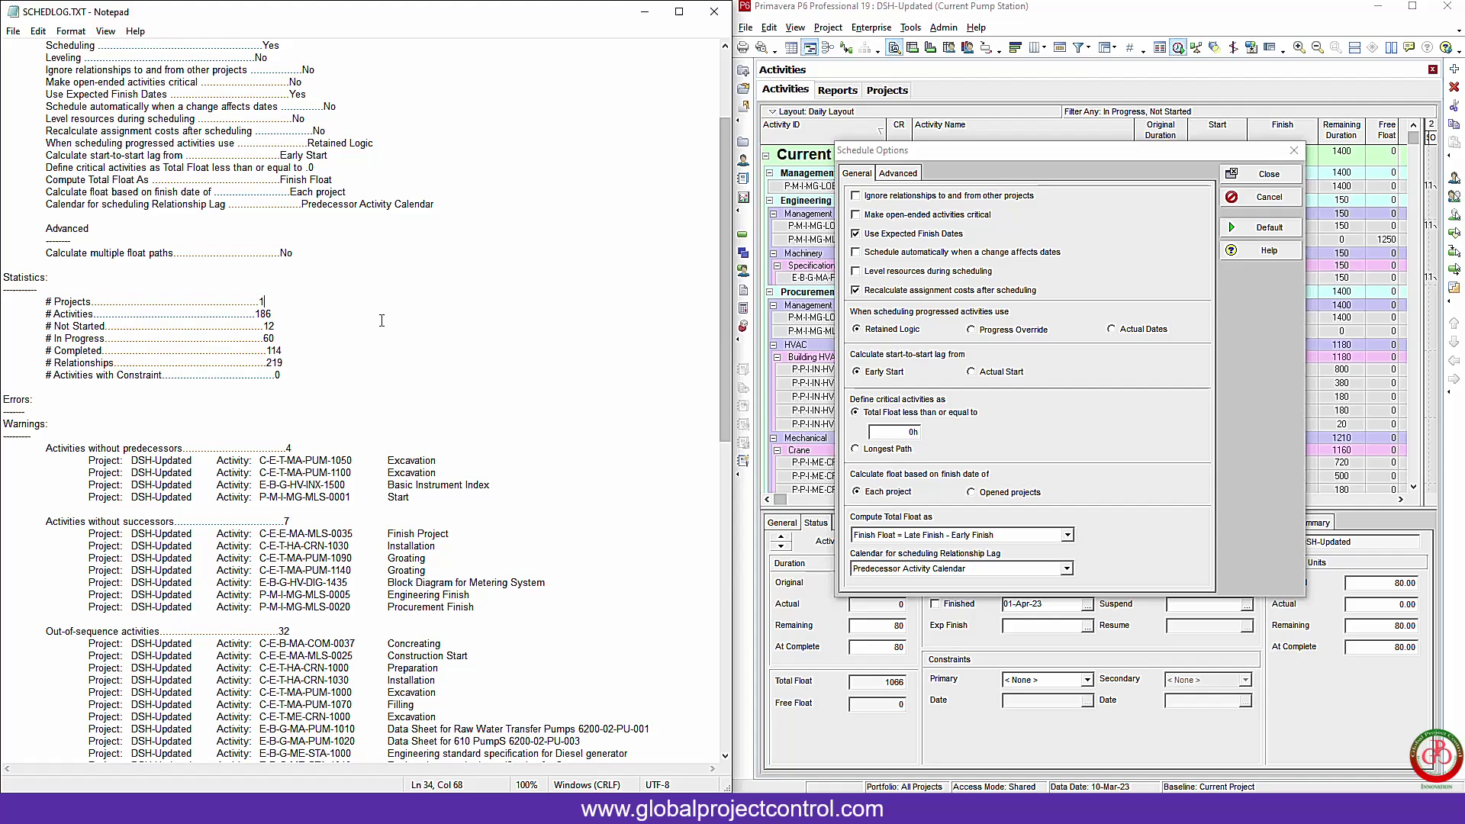
Step: Scroll the log to the warnings listing 32 out-of-sequence activities and close Schedule Options
scroll(412, 411, "down", 3)
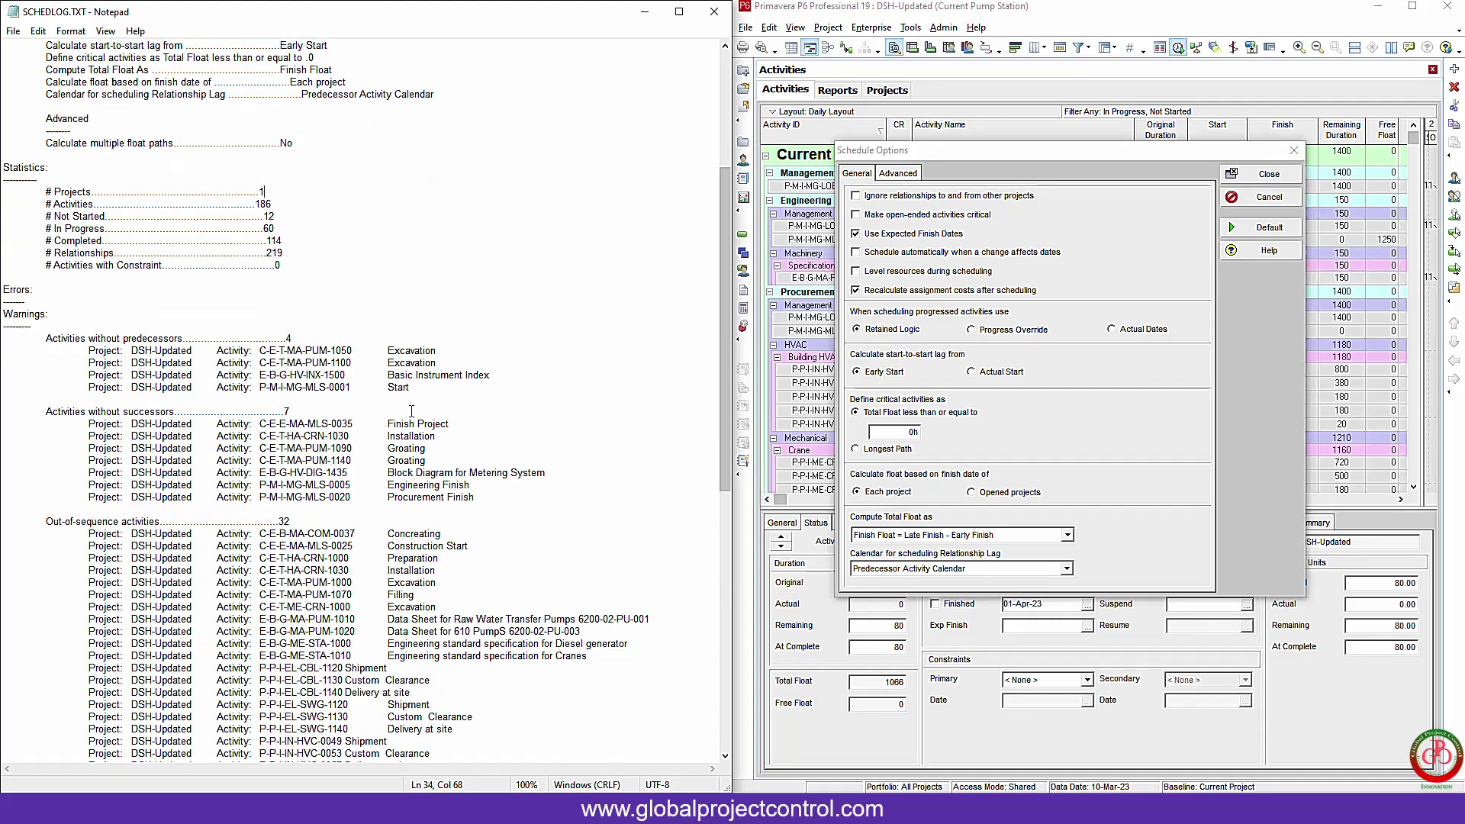
scroll(166, 374, "down", 3)
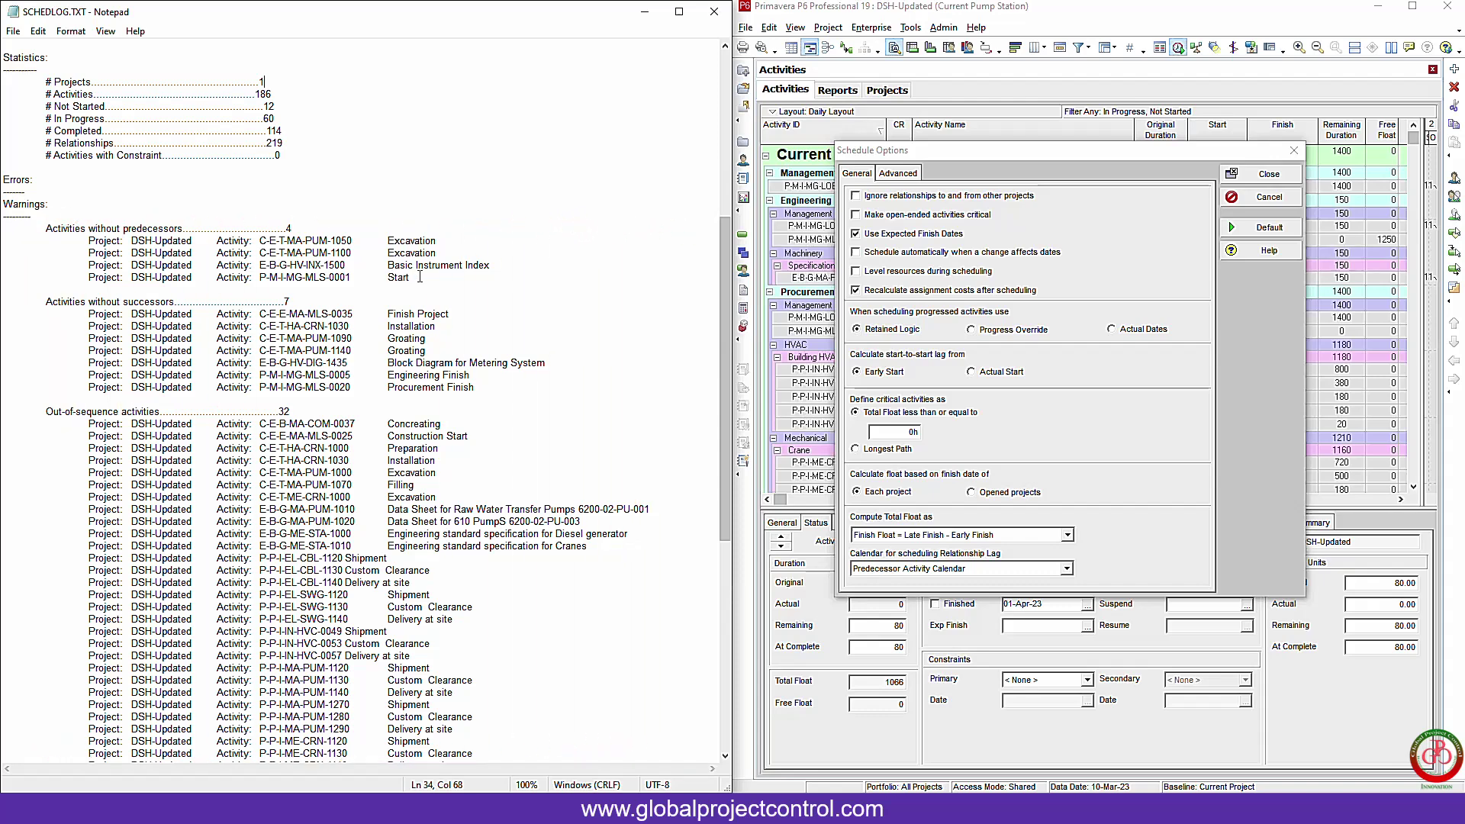
left_click(1270, 174)
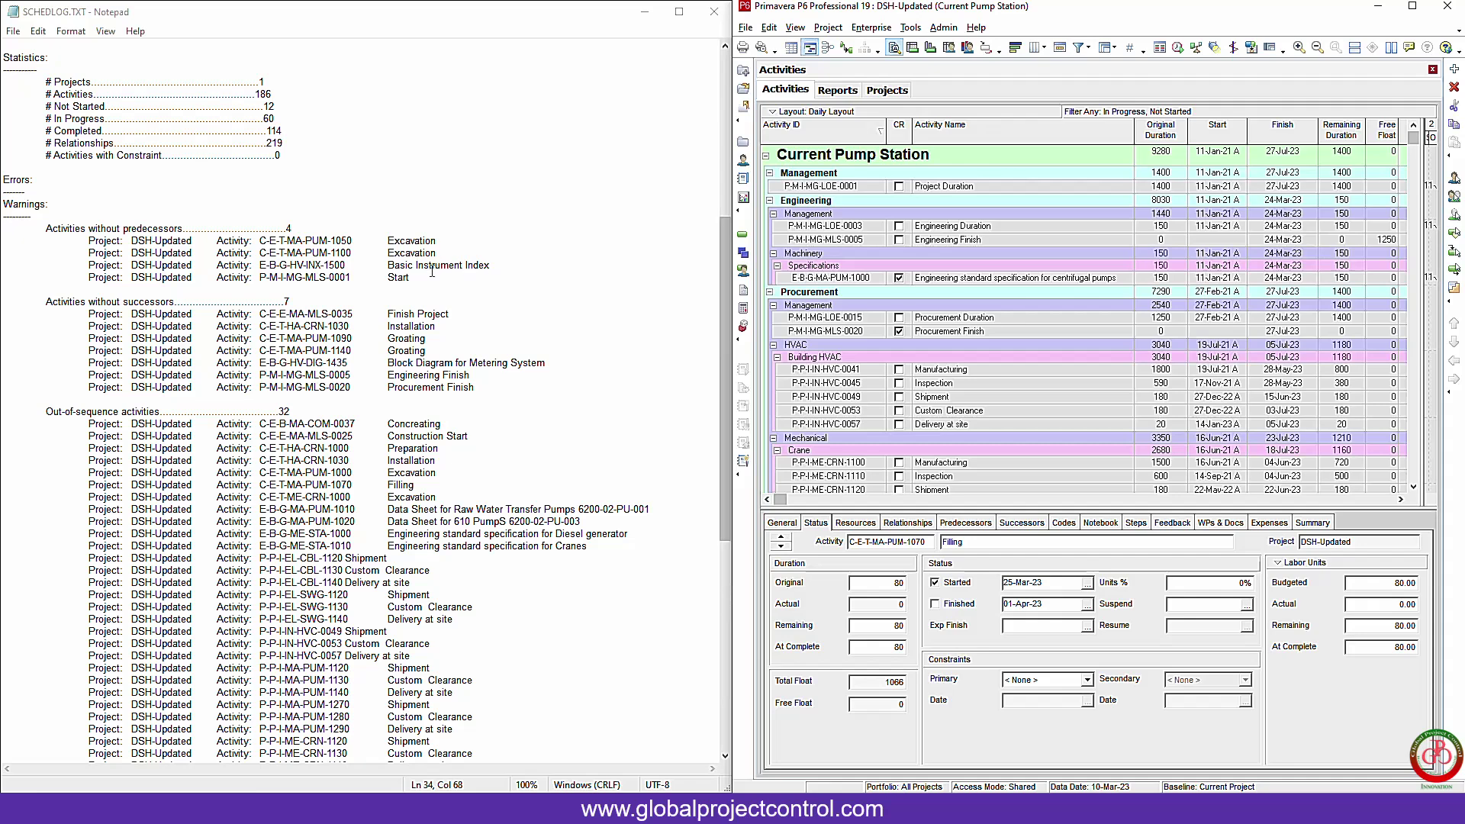
Step: Copy activity ID E-B-G-HV-INX-1500 from the log into P6's Find dialog
left_click_drag(348, 265, 262, 266)
right_click(273, 265)
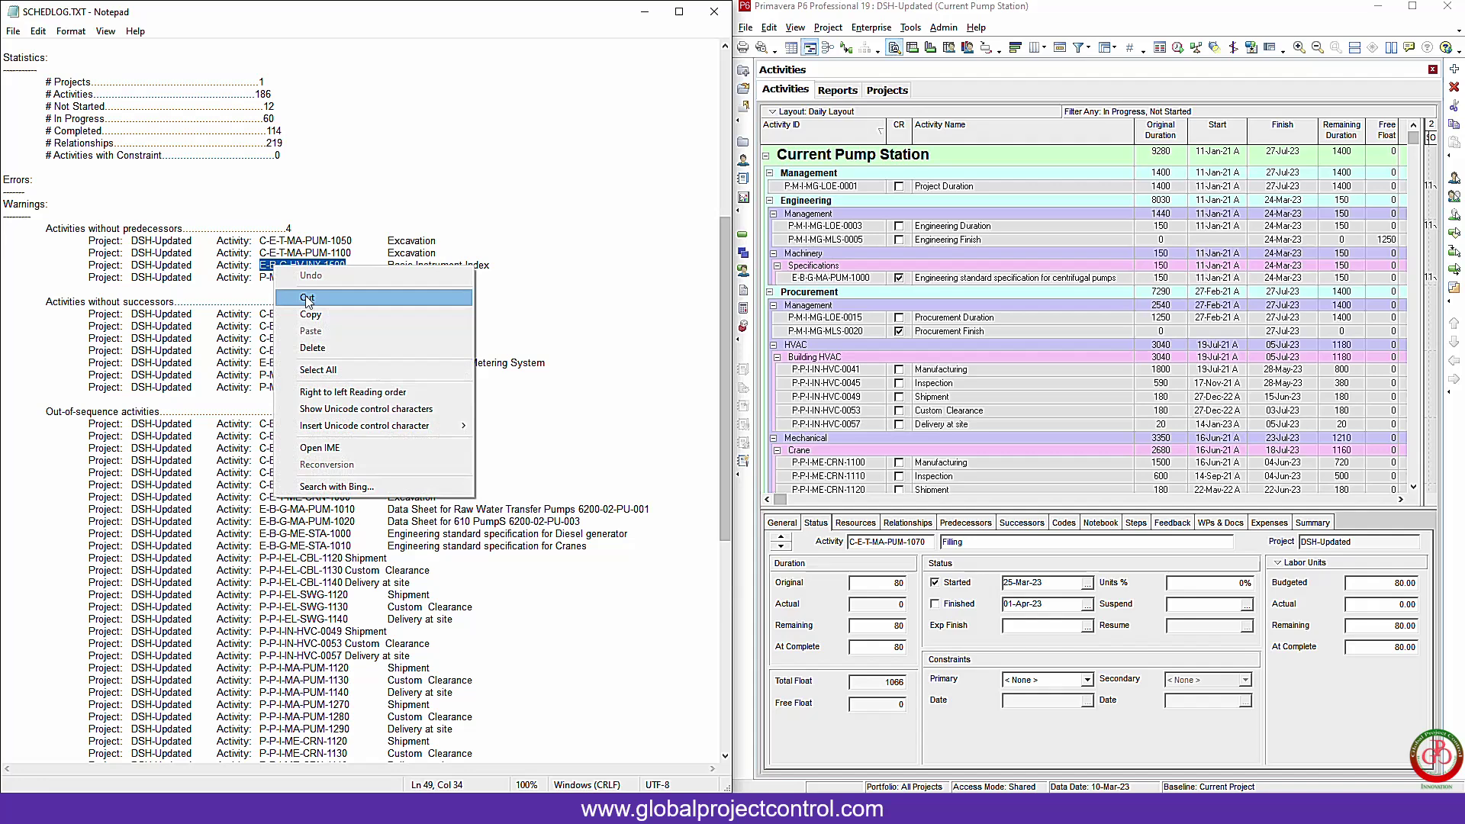
left_click(317, 316)
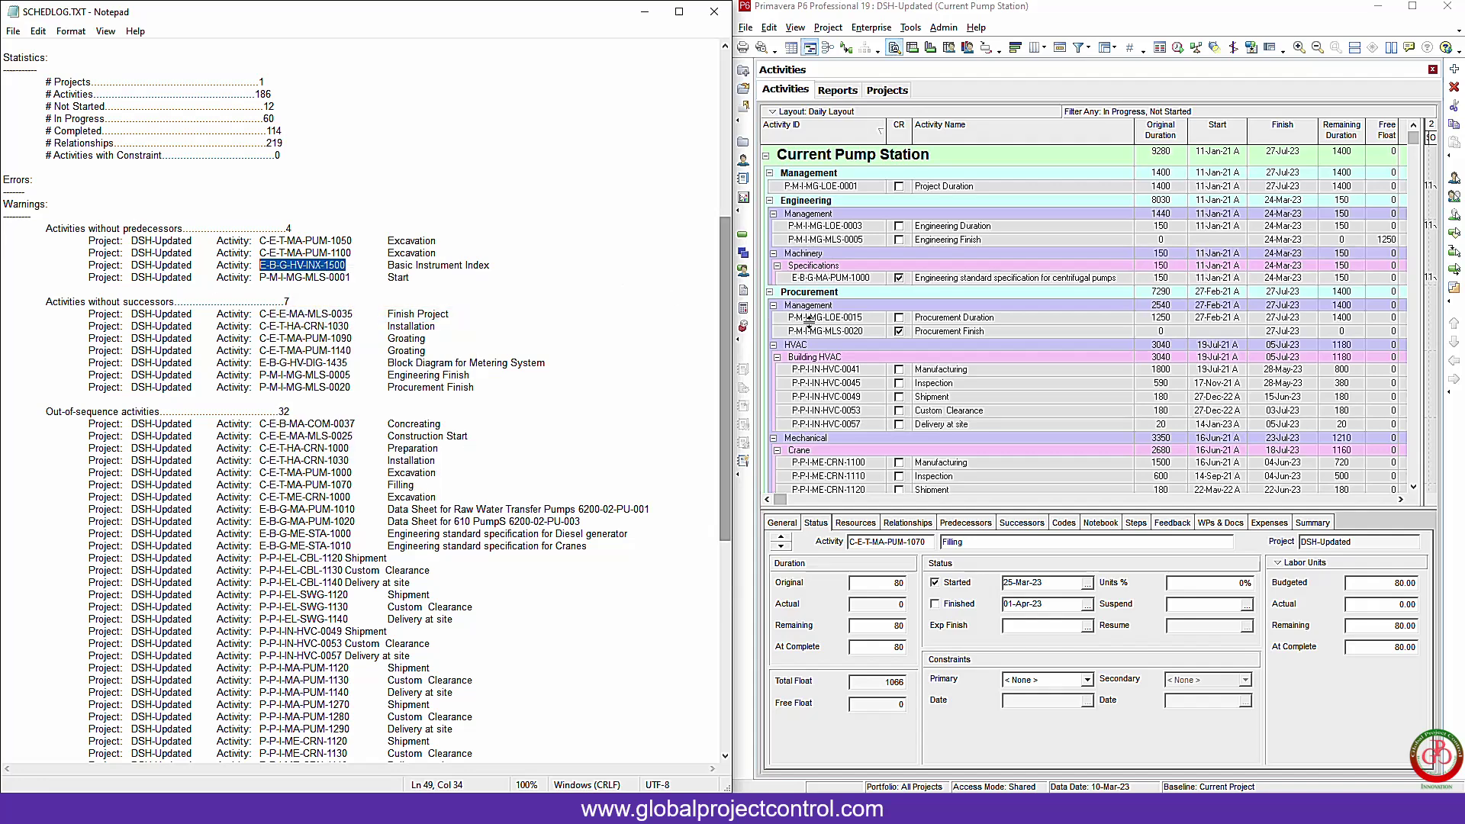
left_click(834, 281)
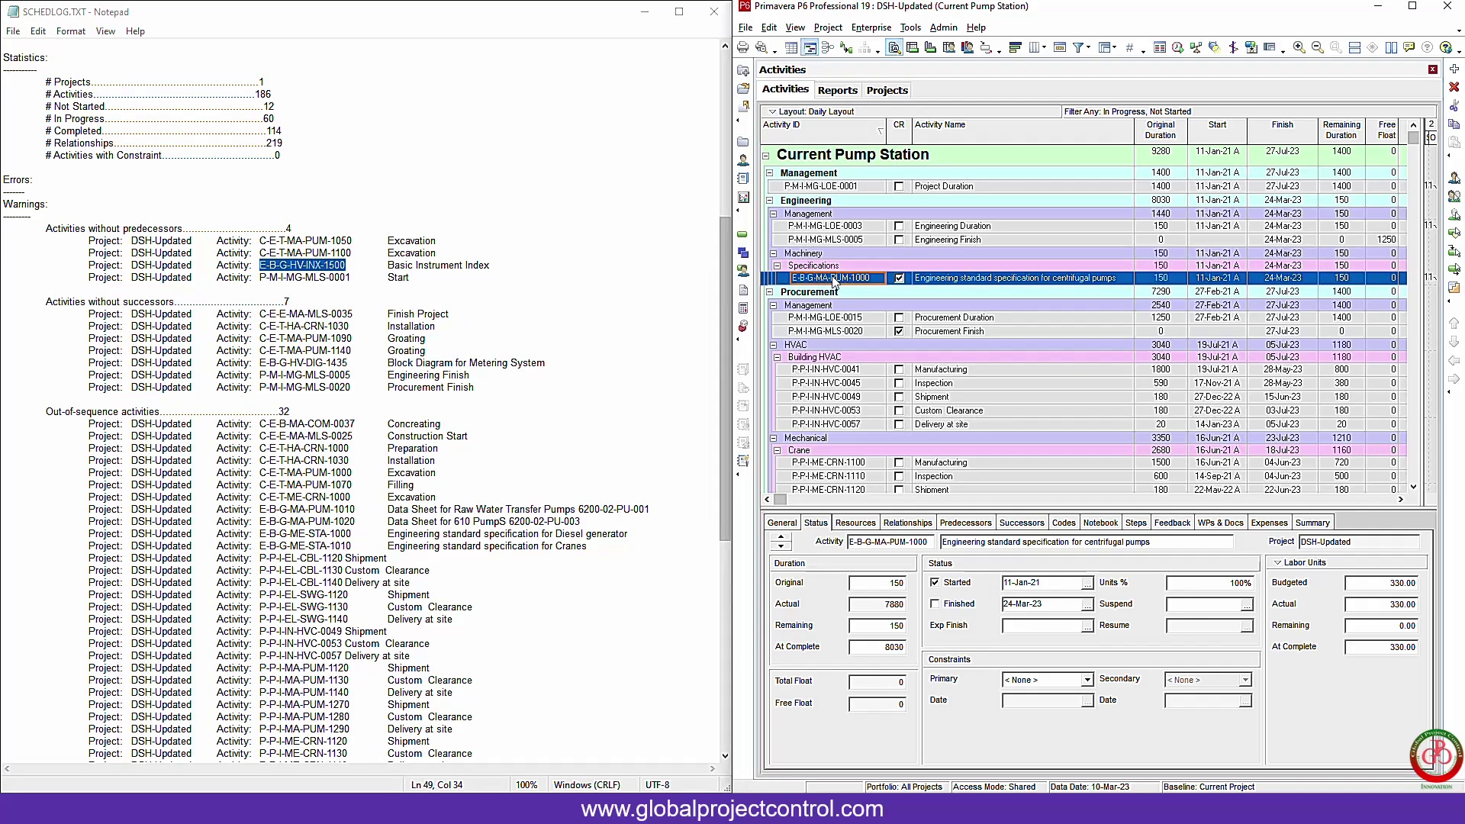
key("ctrl+f")
key("ctrl+v")
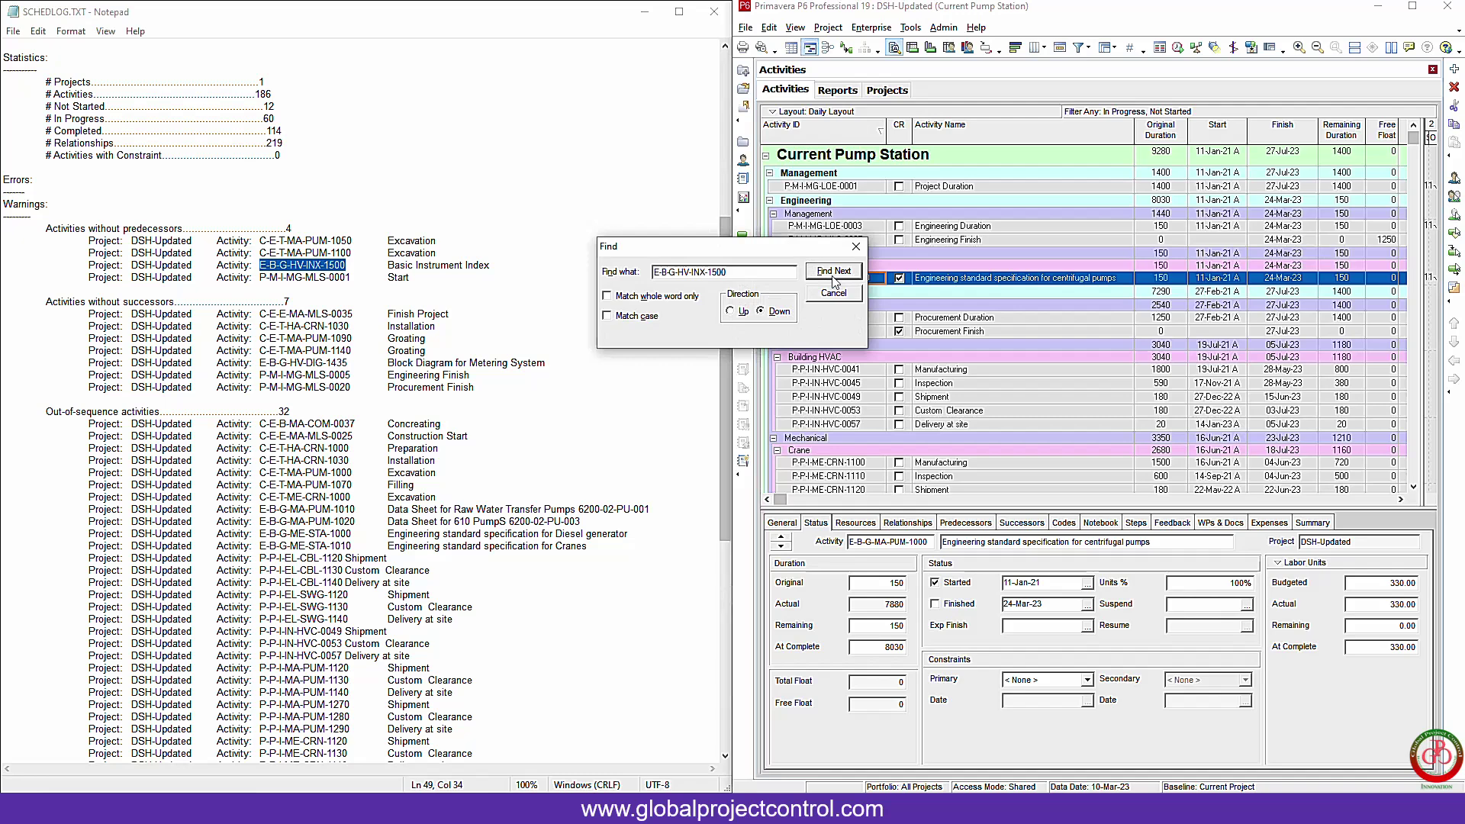
Step: Switch the activity filter to All Activities
left_click(1078, 48)
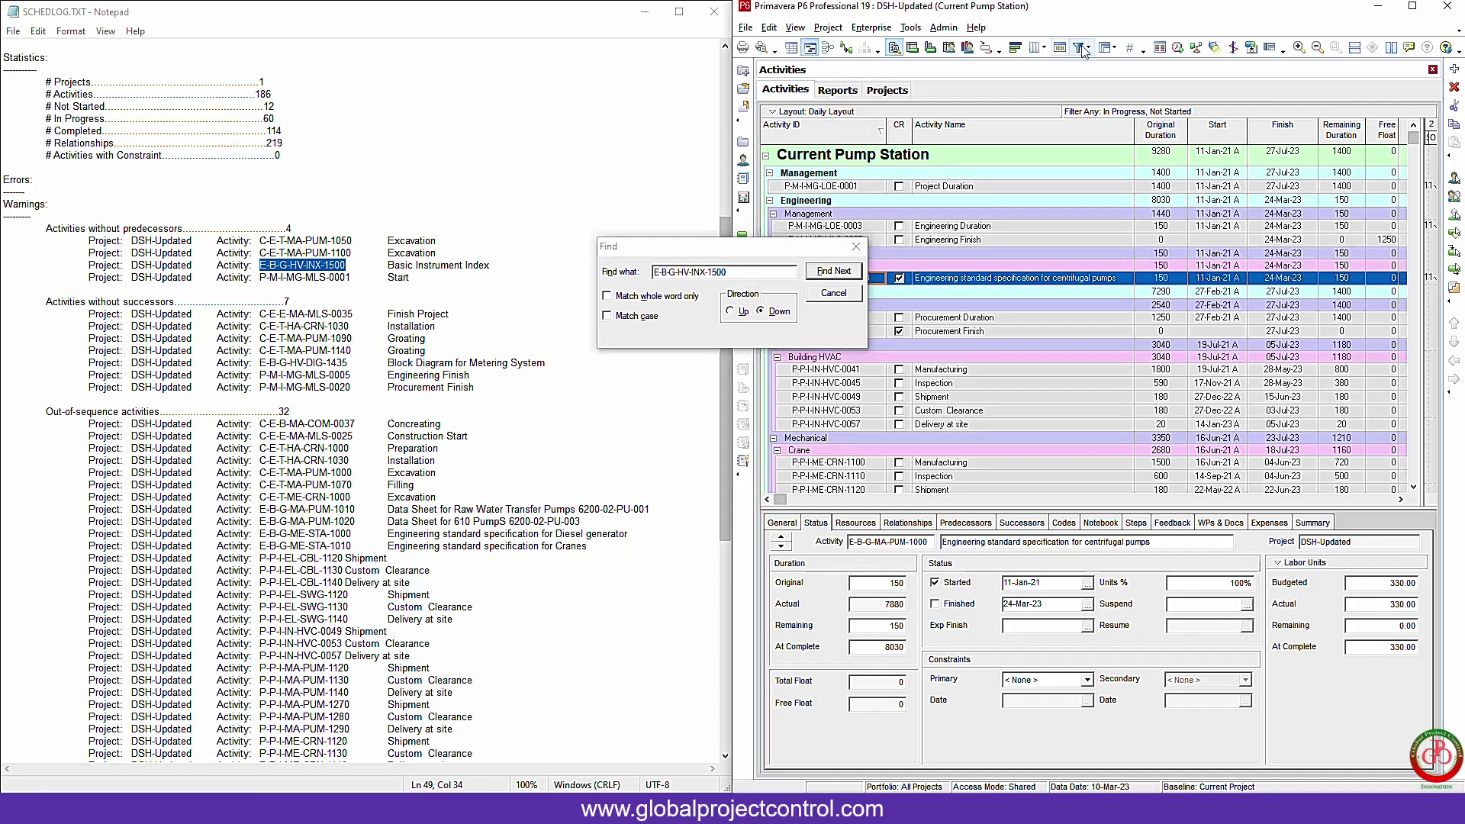
left_click(558, 267)
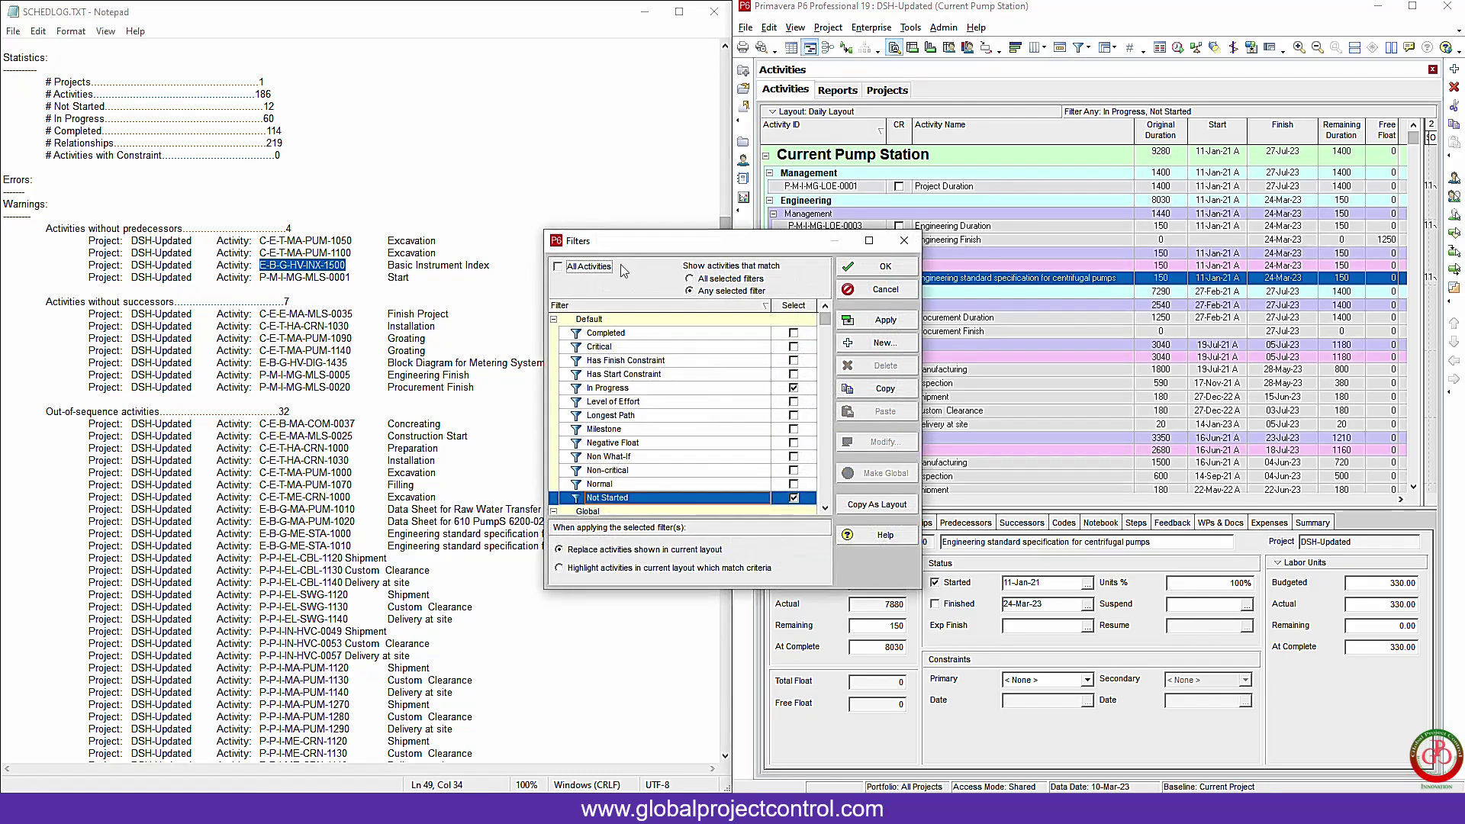
left_click(883, 262)
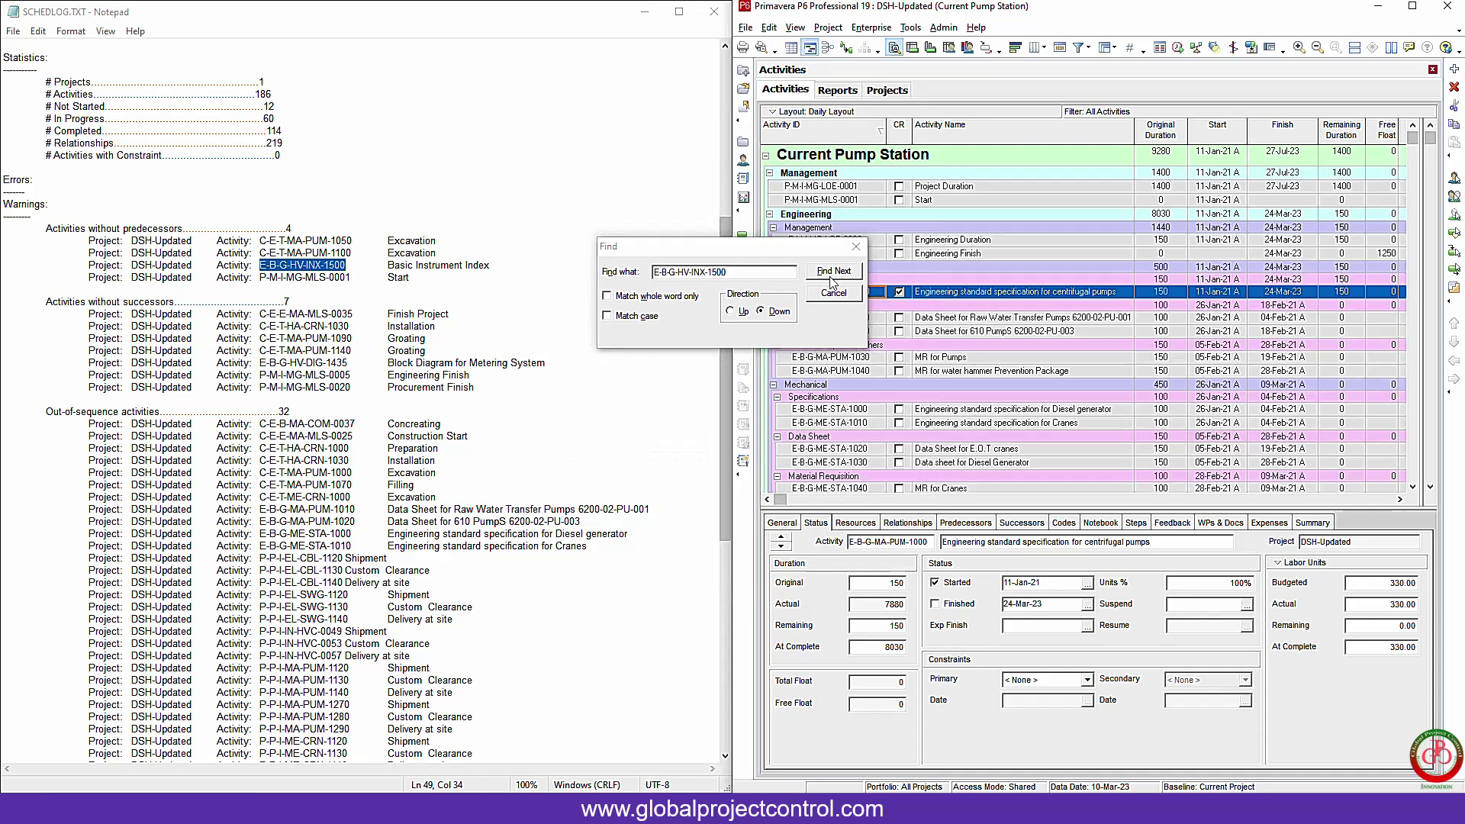
Step: Locate Basic Instrument Index, confirming no predecessors and one successor, Basic IO Summary
left_click(815, 201)
key("ctrl+v")
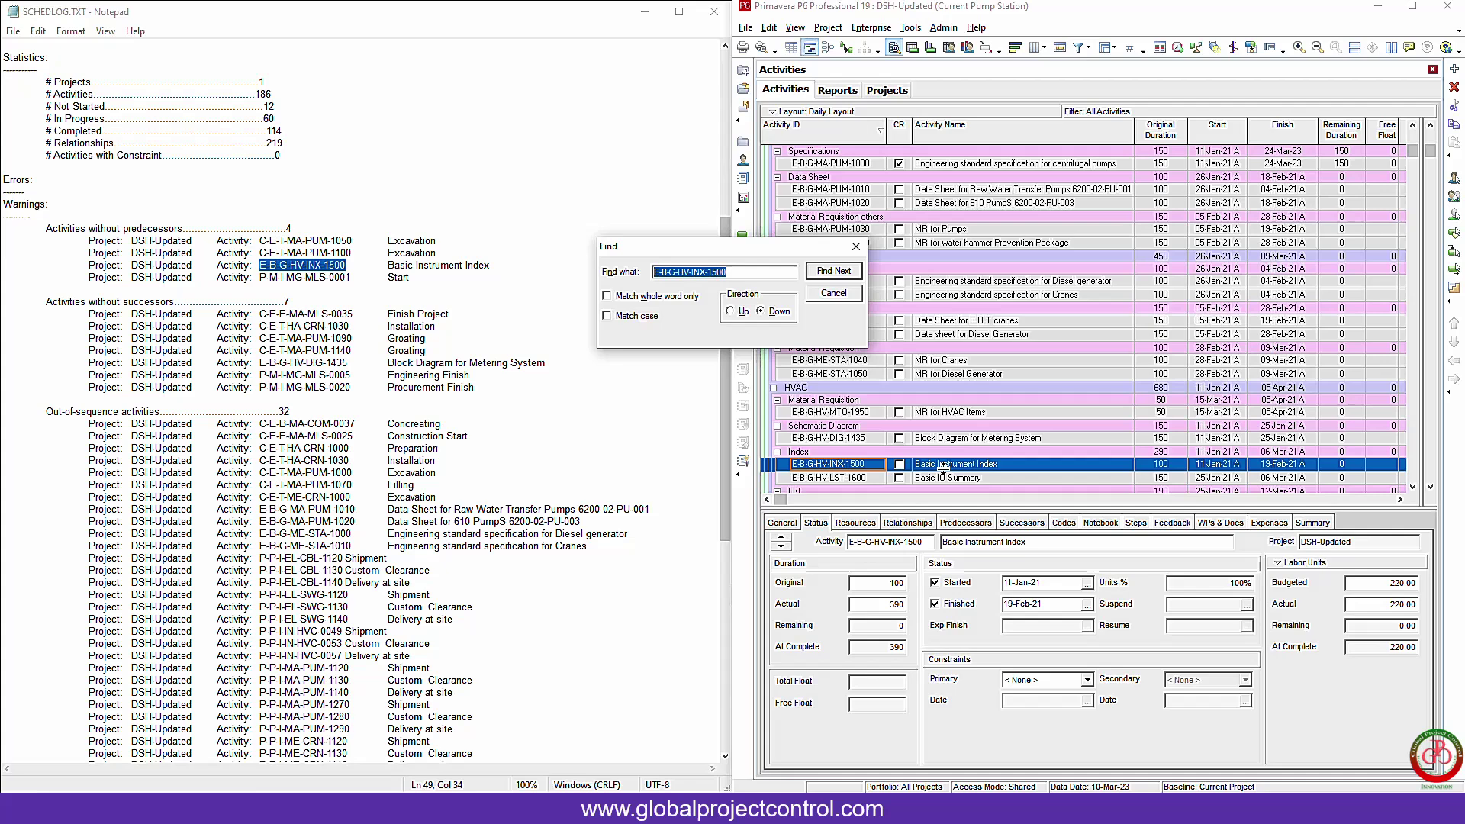
left_click(918, 525)
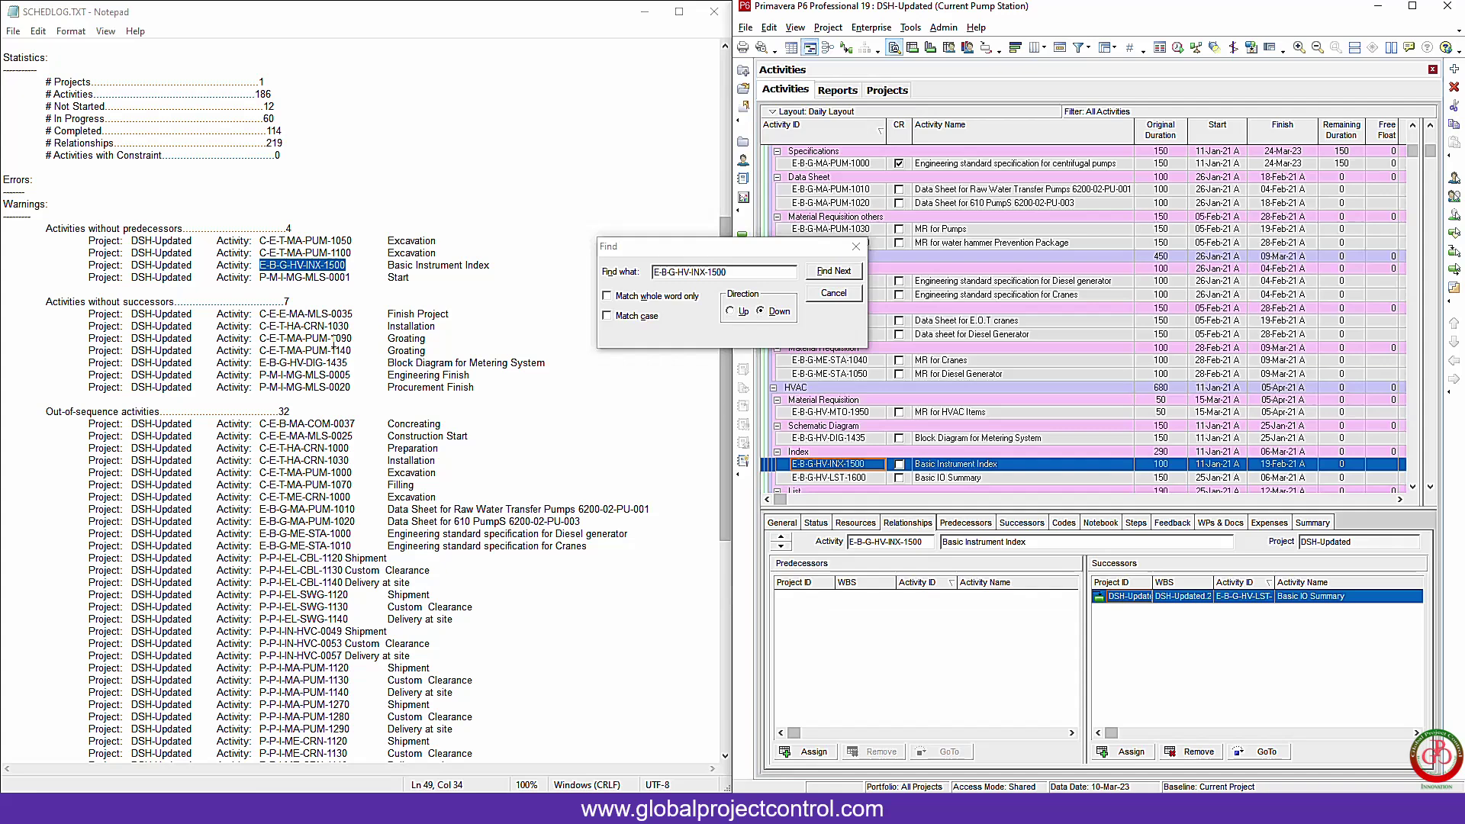
left_click_drag(352, 339, 262, 341)
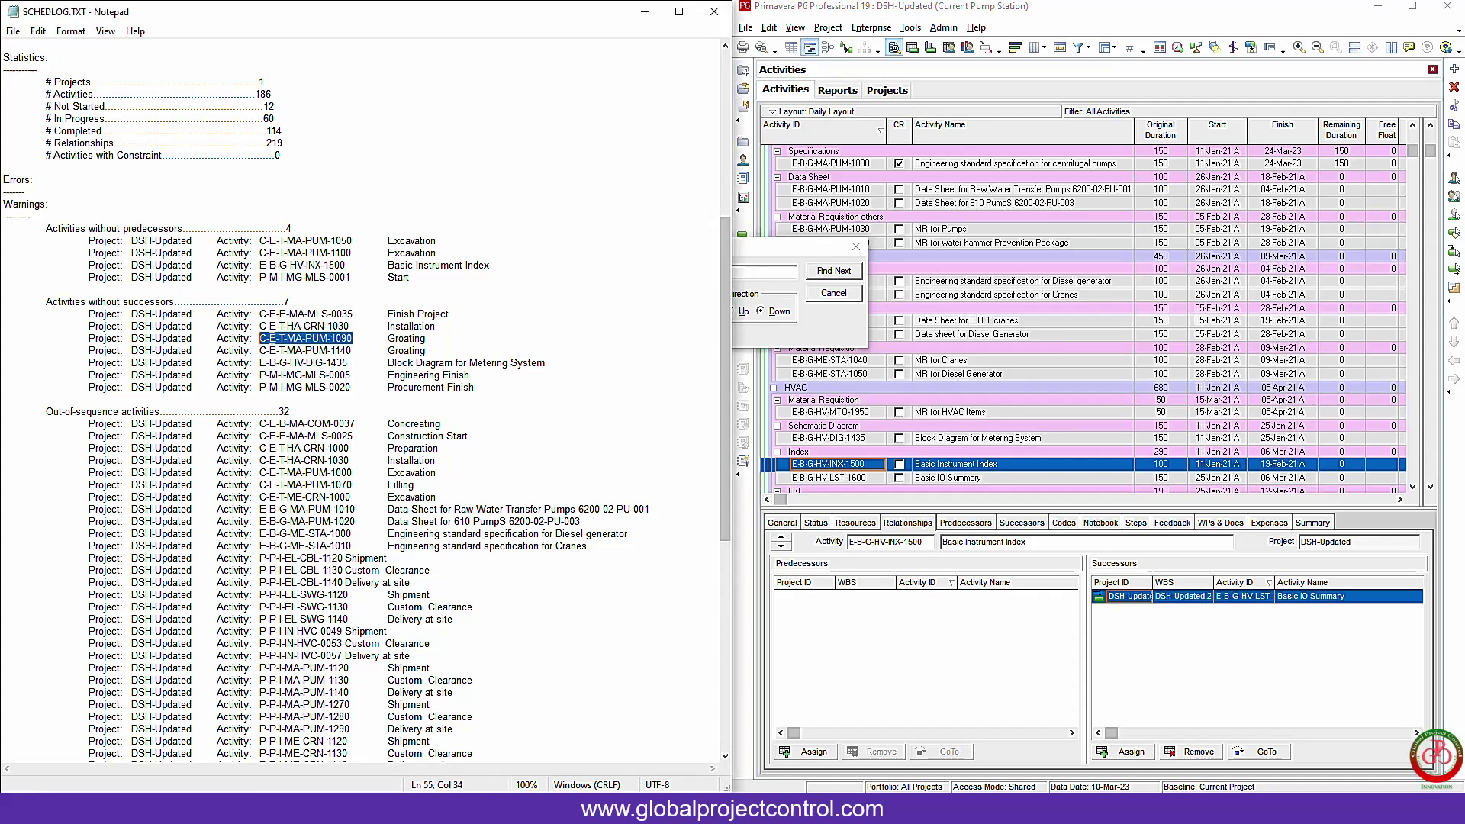
Step: Copy C-E-T-MA-PUM-1090 from the log and paste it into the Find field
right_click(272, 338)
left_click(294, 381)
left_click(782, 259)
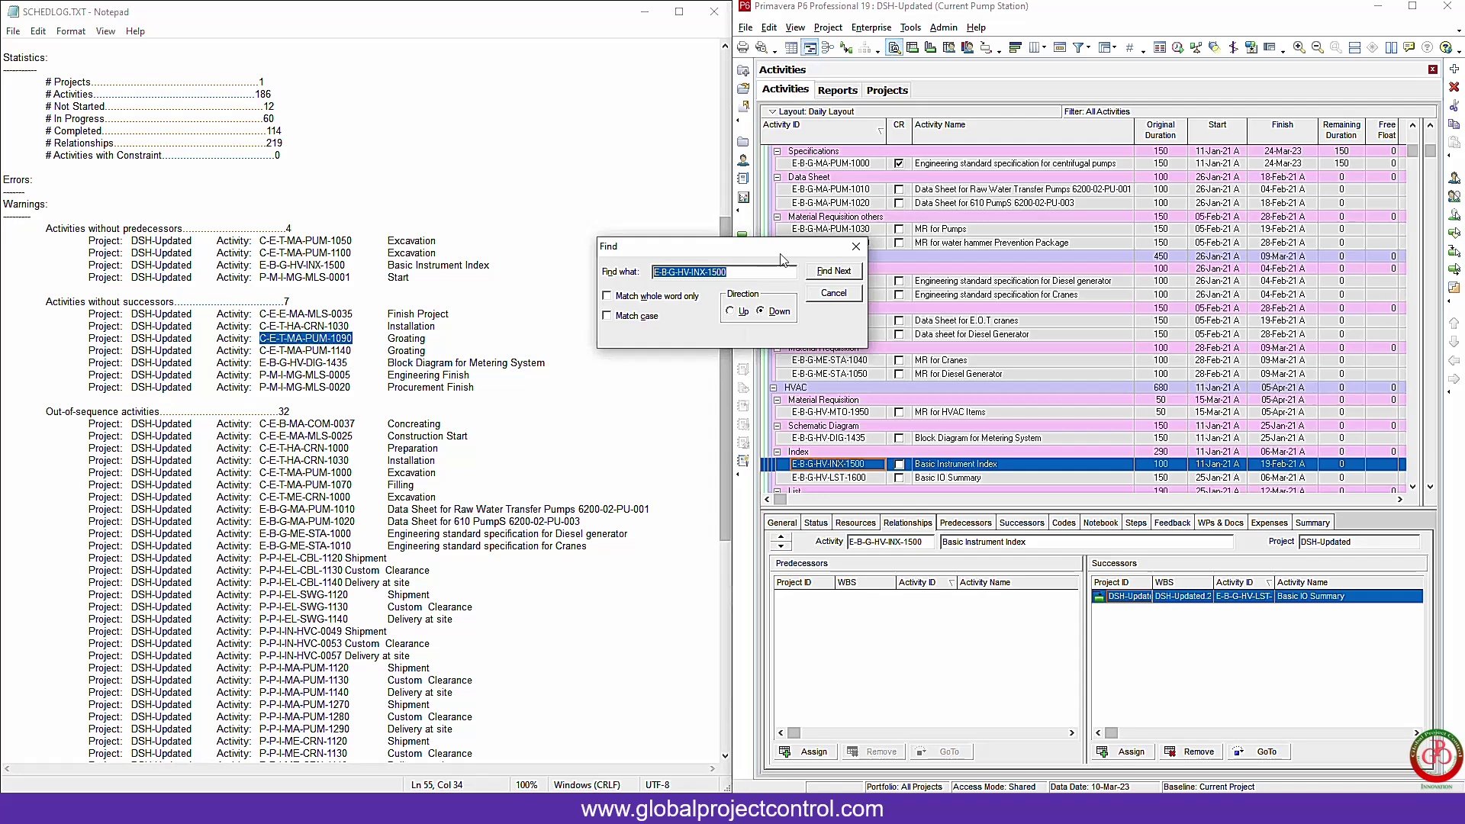
right_click(692, 273)
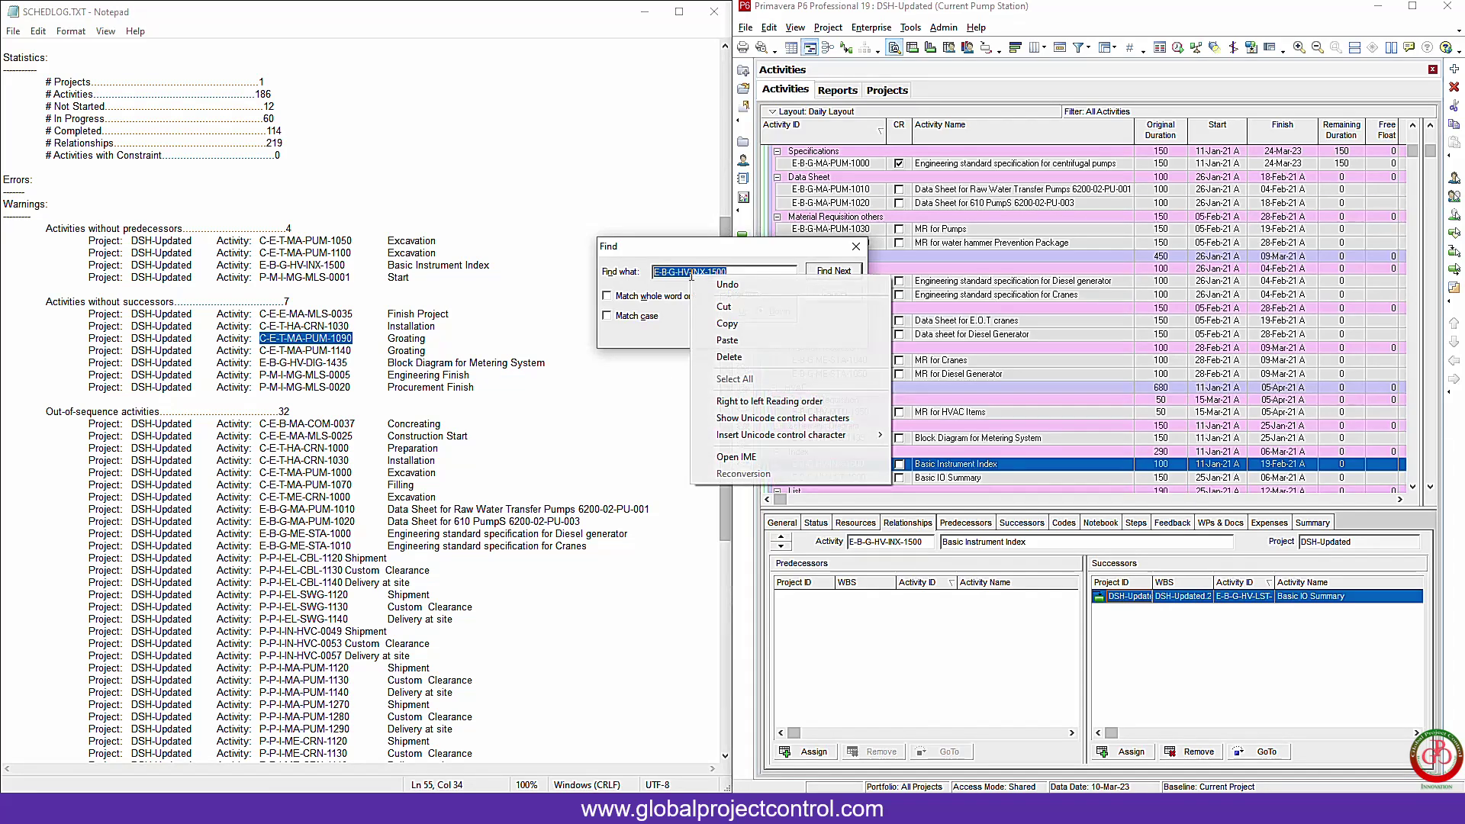
left_click(744, 337)
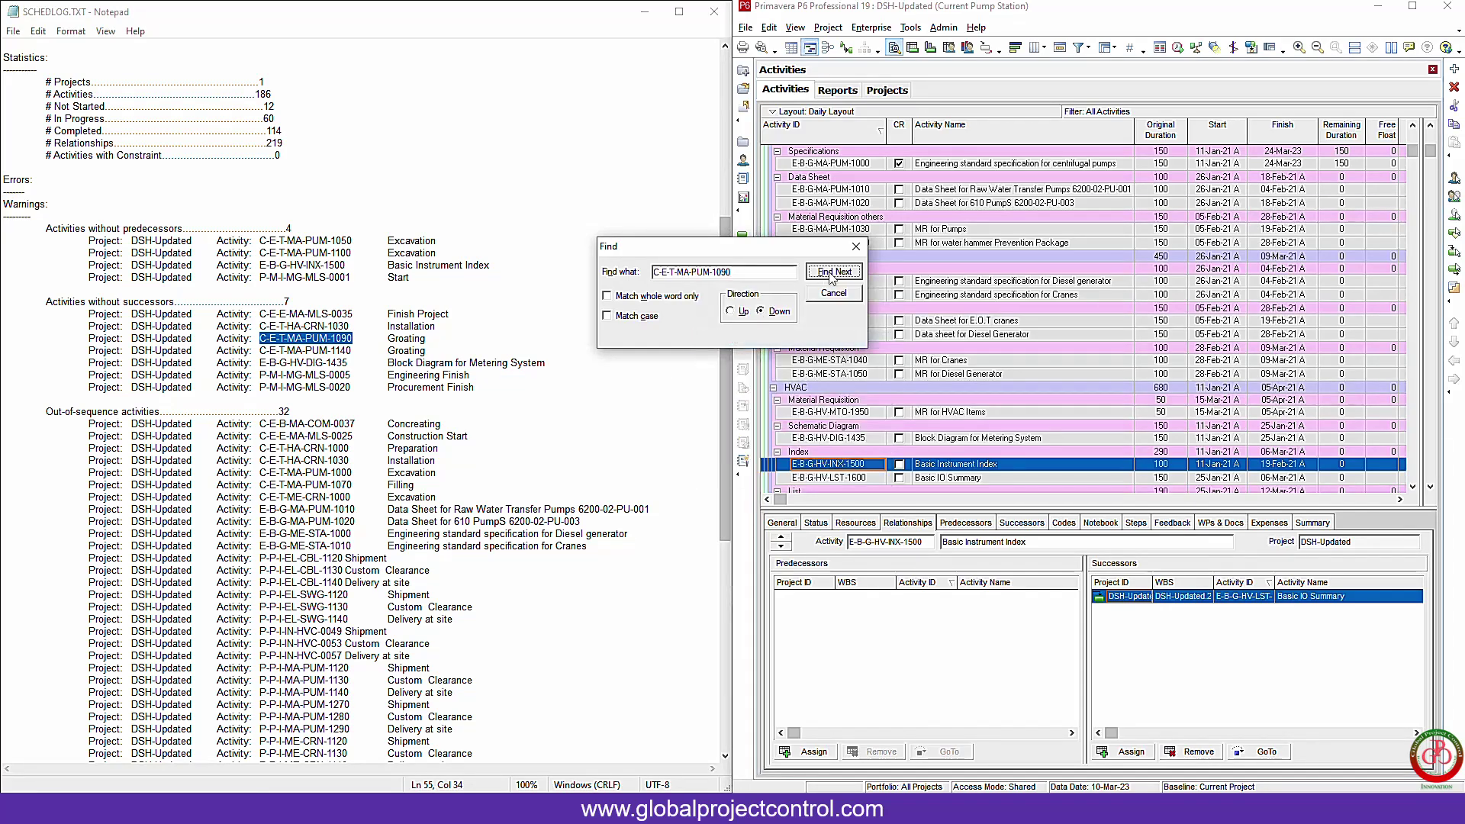
Step: Find Groating, confirming its predecessor Concreting and no successors, then close the search
left_click(831, 272)
key("Return")
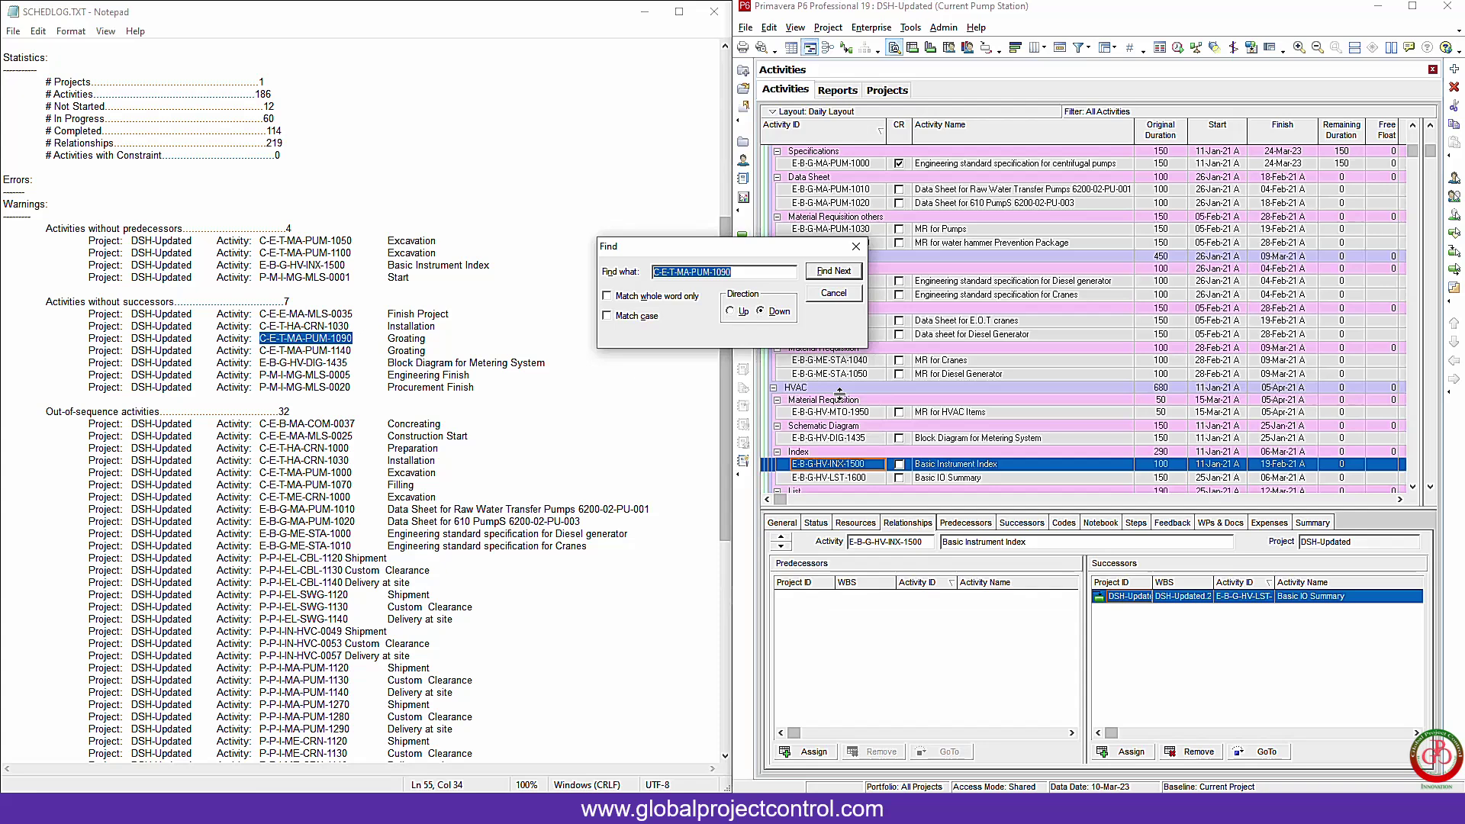
left_click(840, 273)
left_click(841, 272)
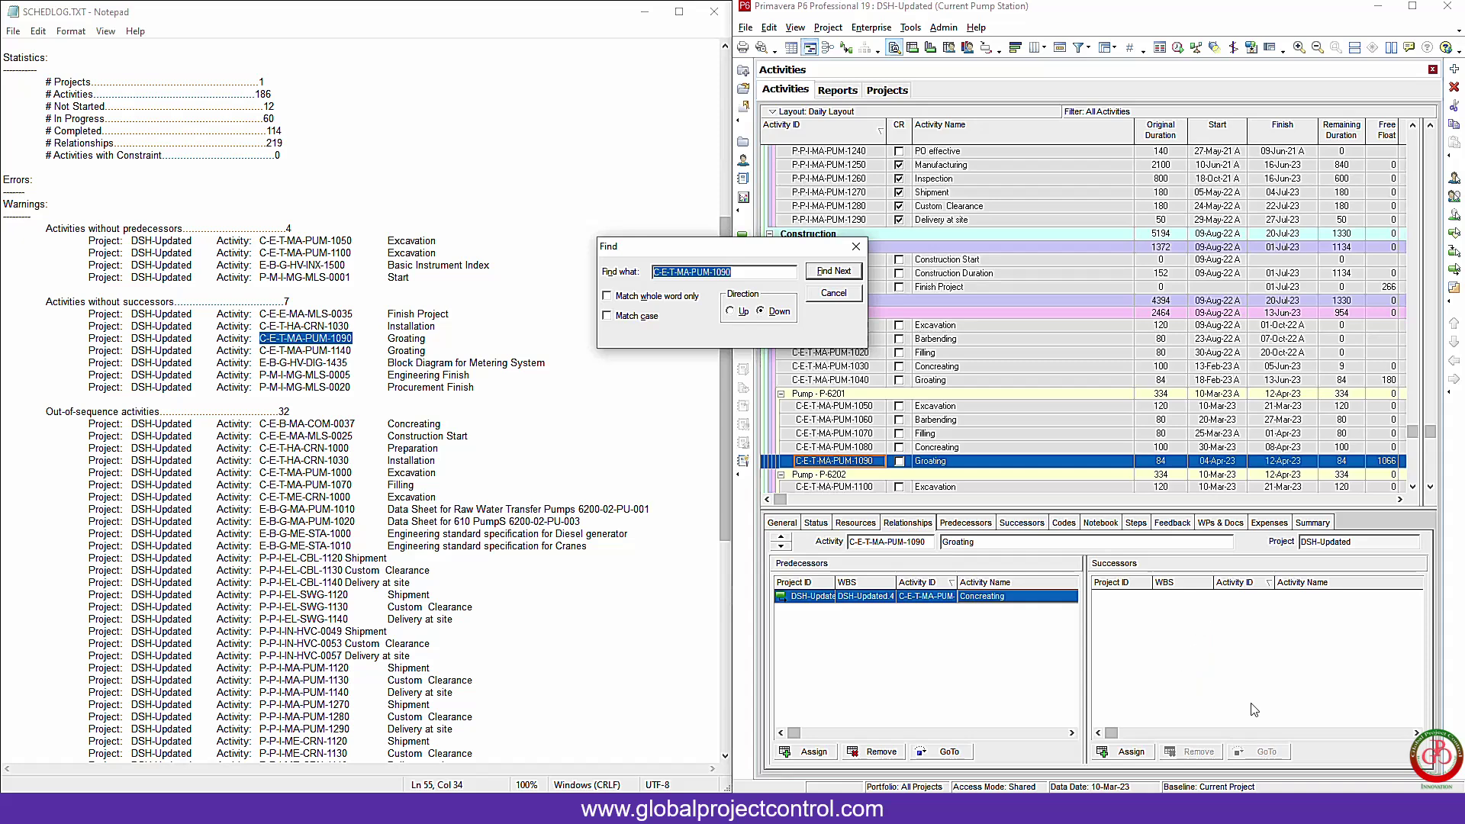
scroll(334, 540, "down", 3)
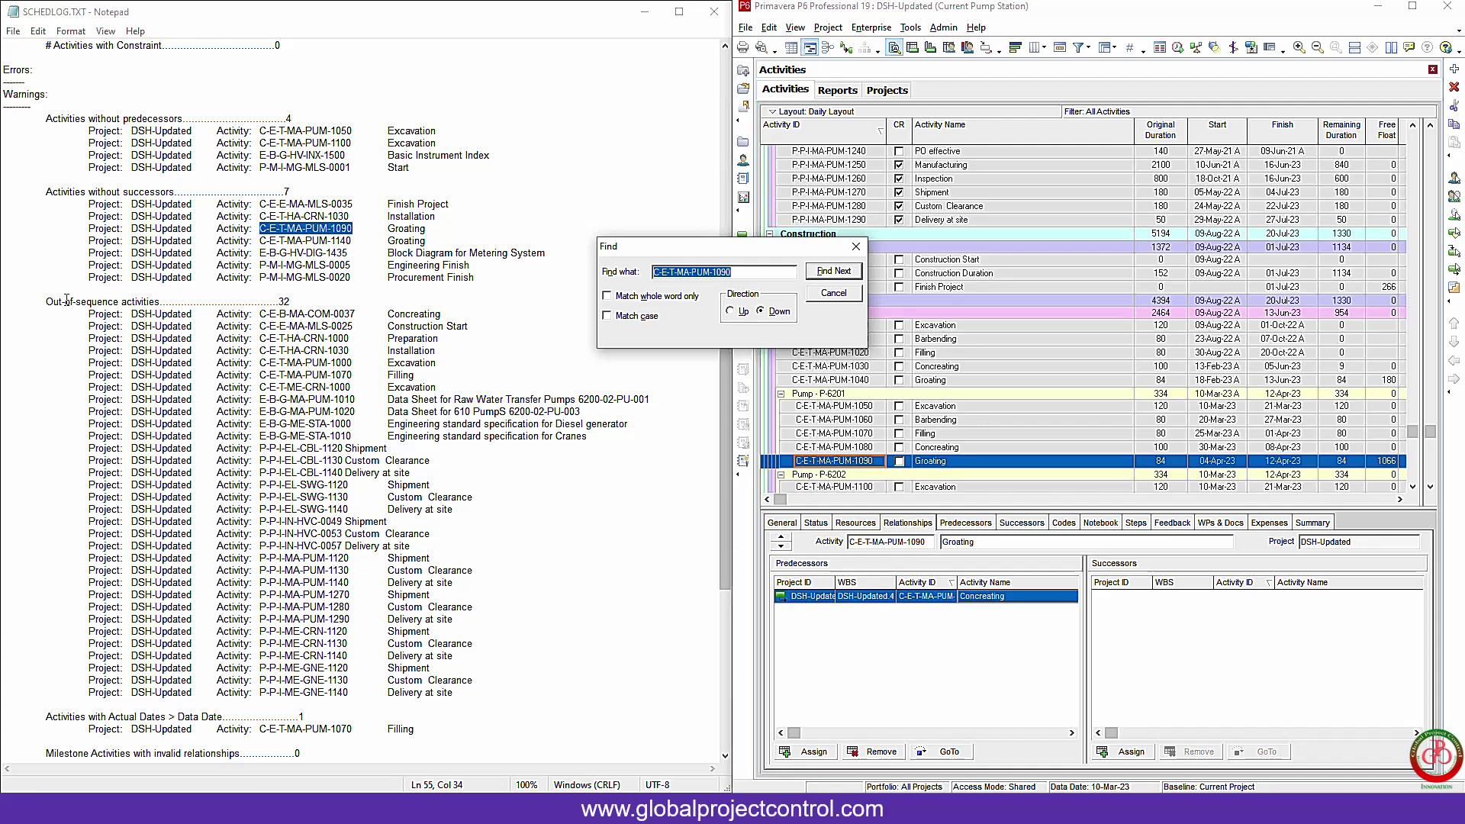
left_click(844, 294)
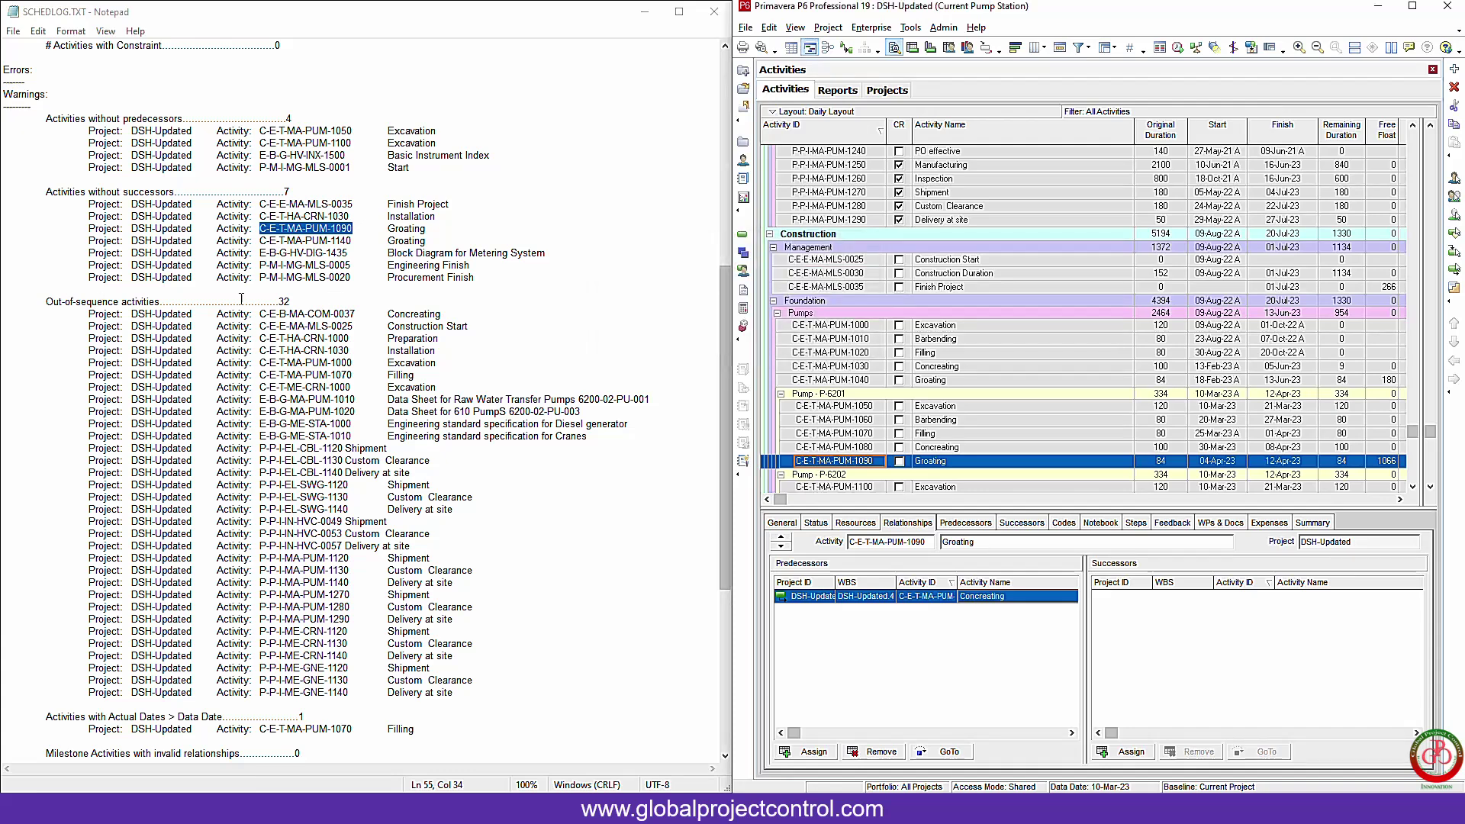
left_click_drag(45, 304, 295, 298)
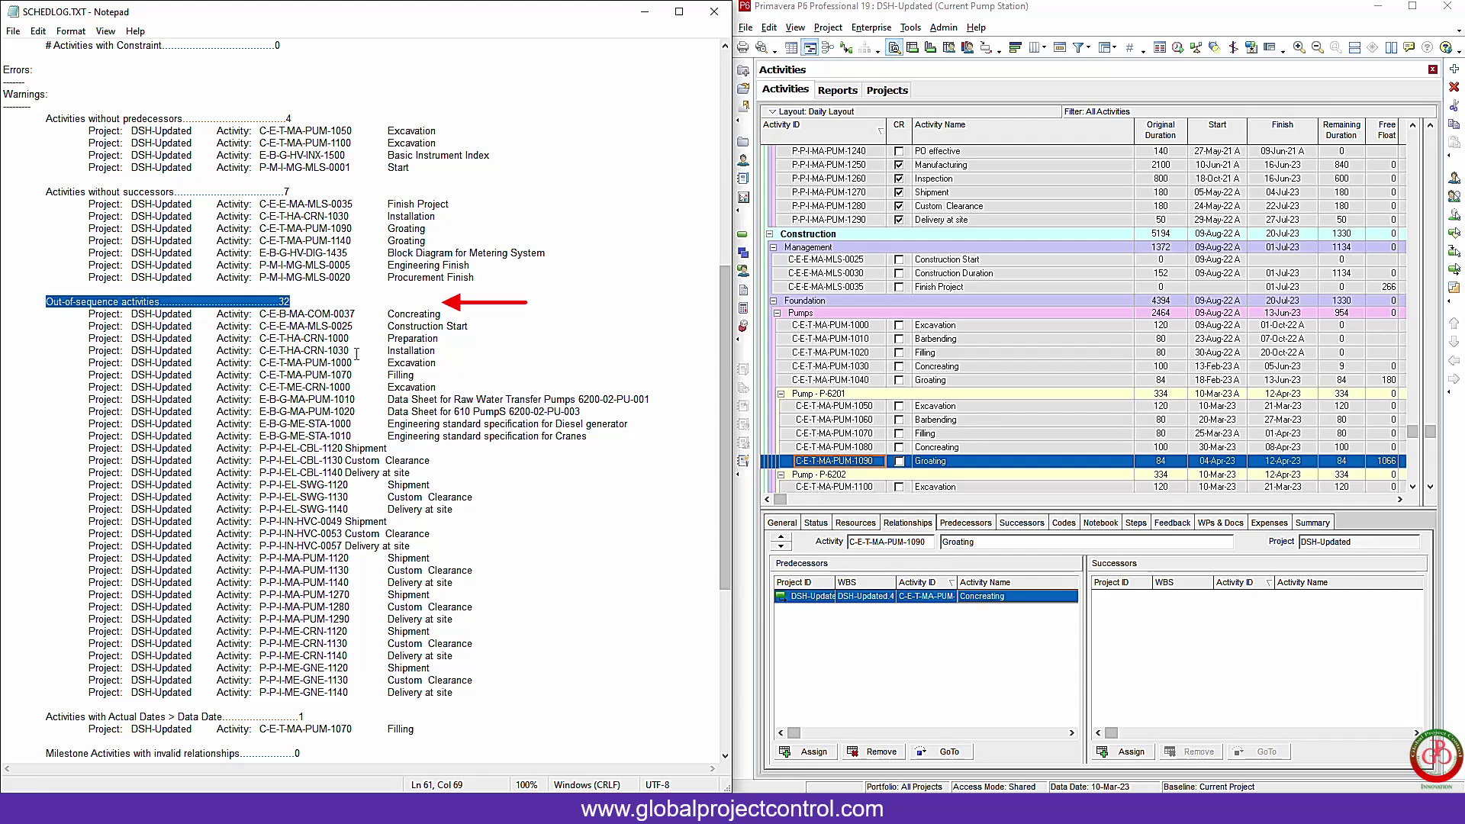
Step: Copy out-of-sequence activity ID C-E-T-HA-CRN-1030 from the log
left_click_drag(356, 353, 261, 352)
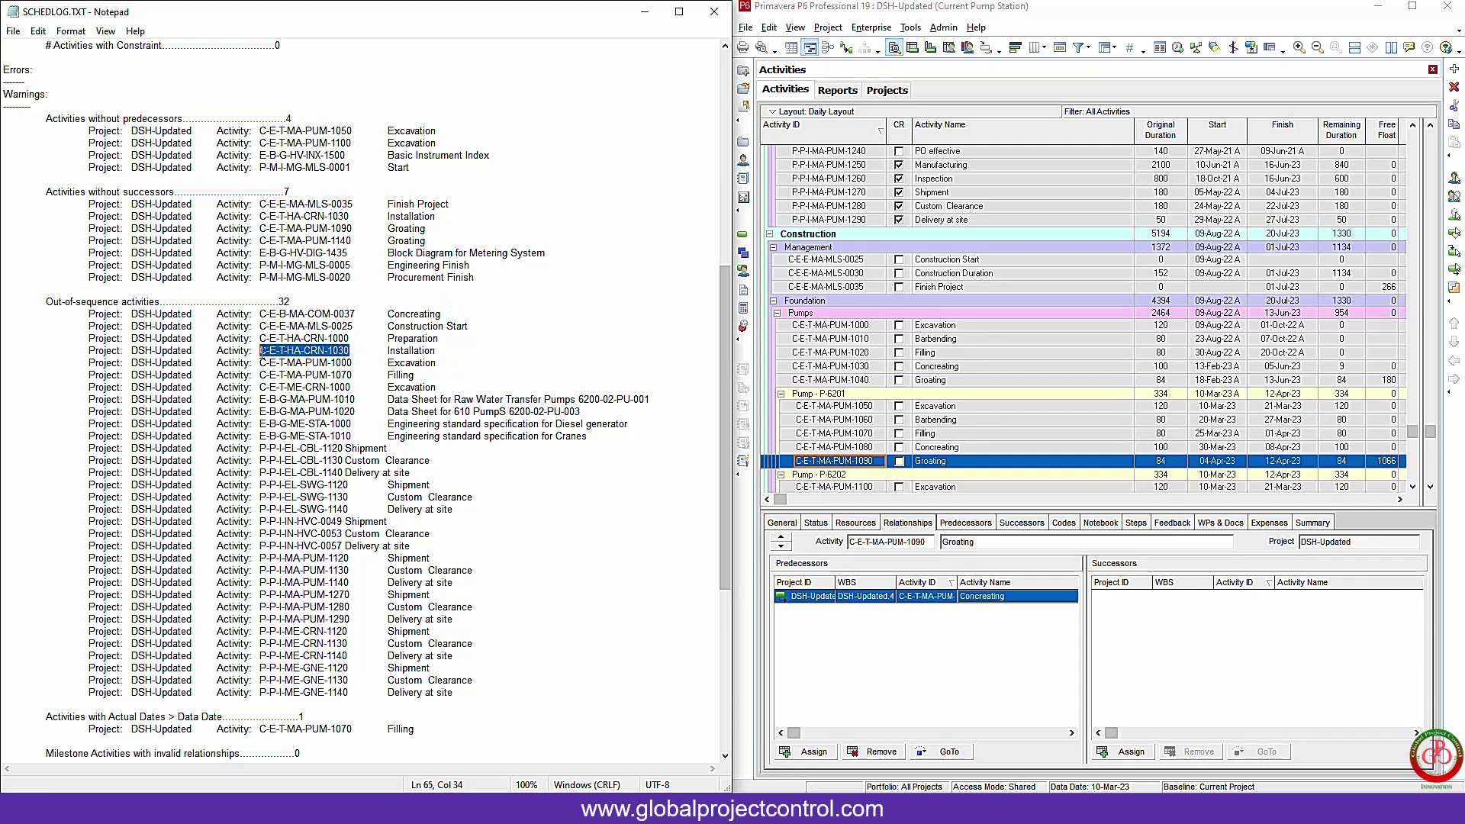
right_click(274, 352)
left_click(323, 405)
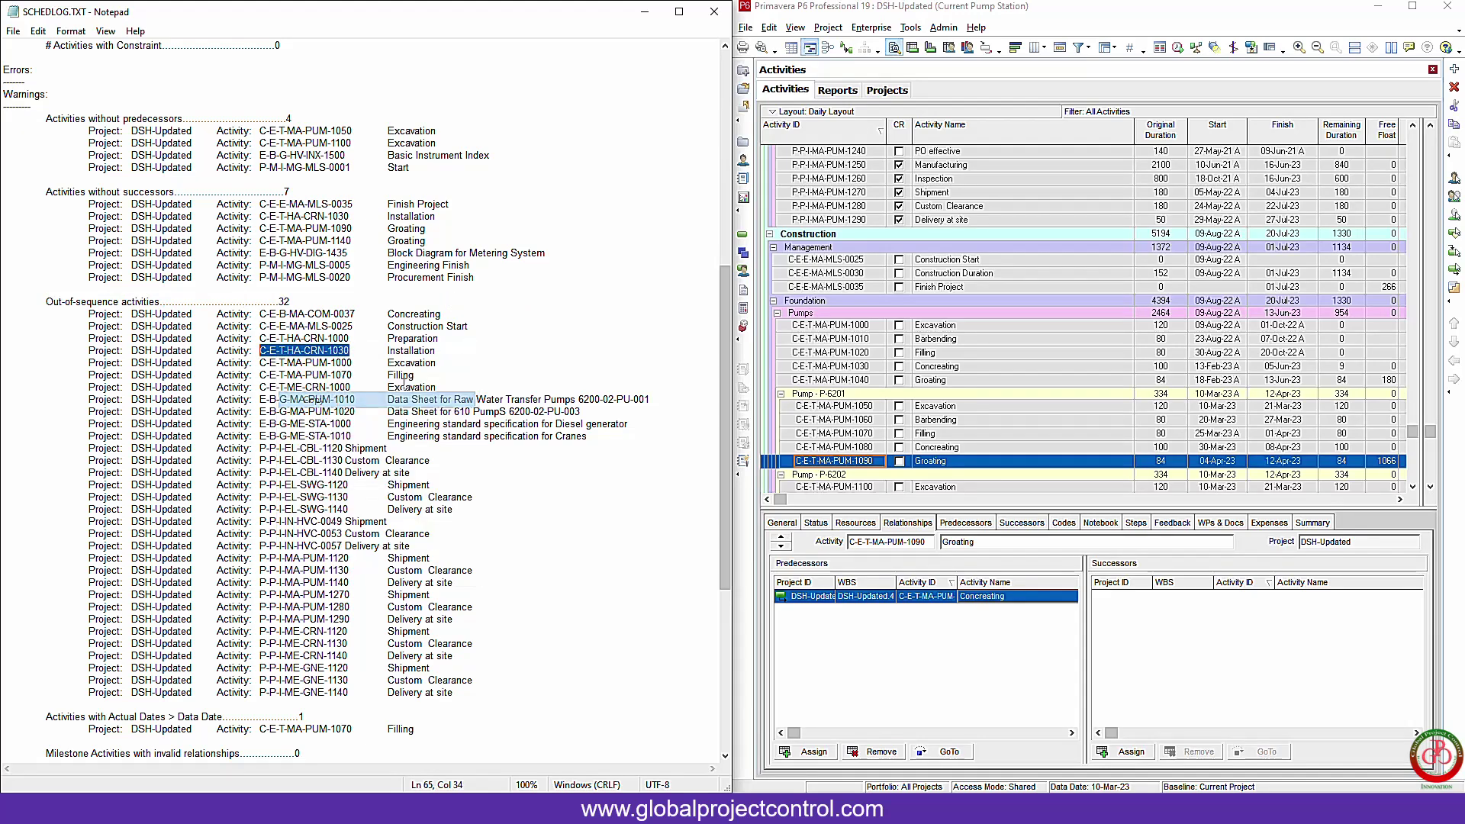
Step: Find C-E-T-HA-CRN-1030 Installation in P6 and review its status and FS predecessor Preparation
left_click(830, 326)
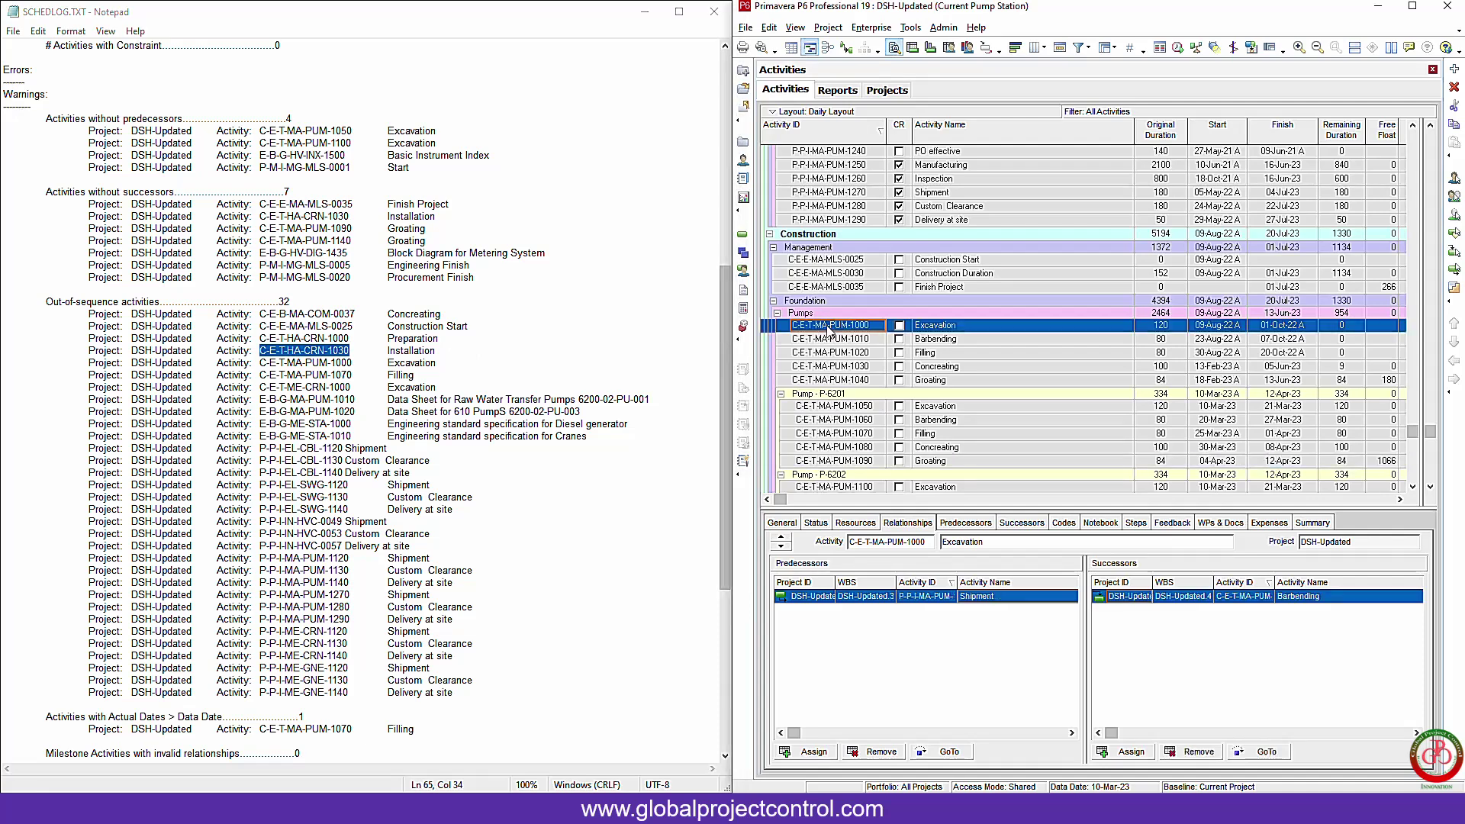
key("ctrl+f")
key("ctrl+v")
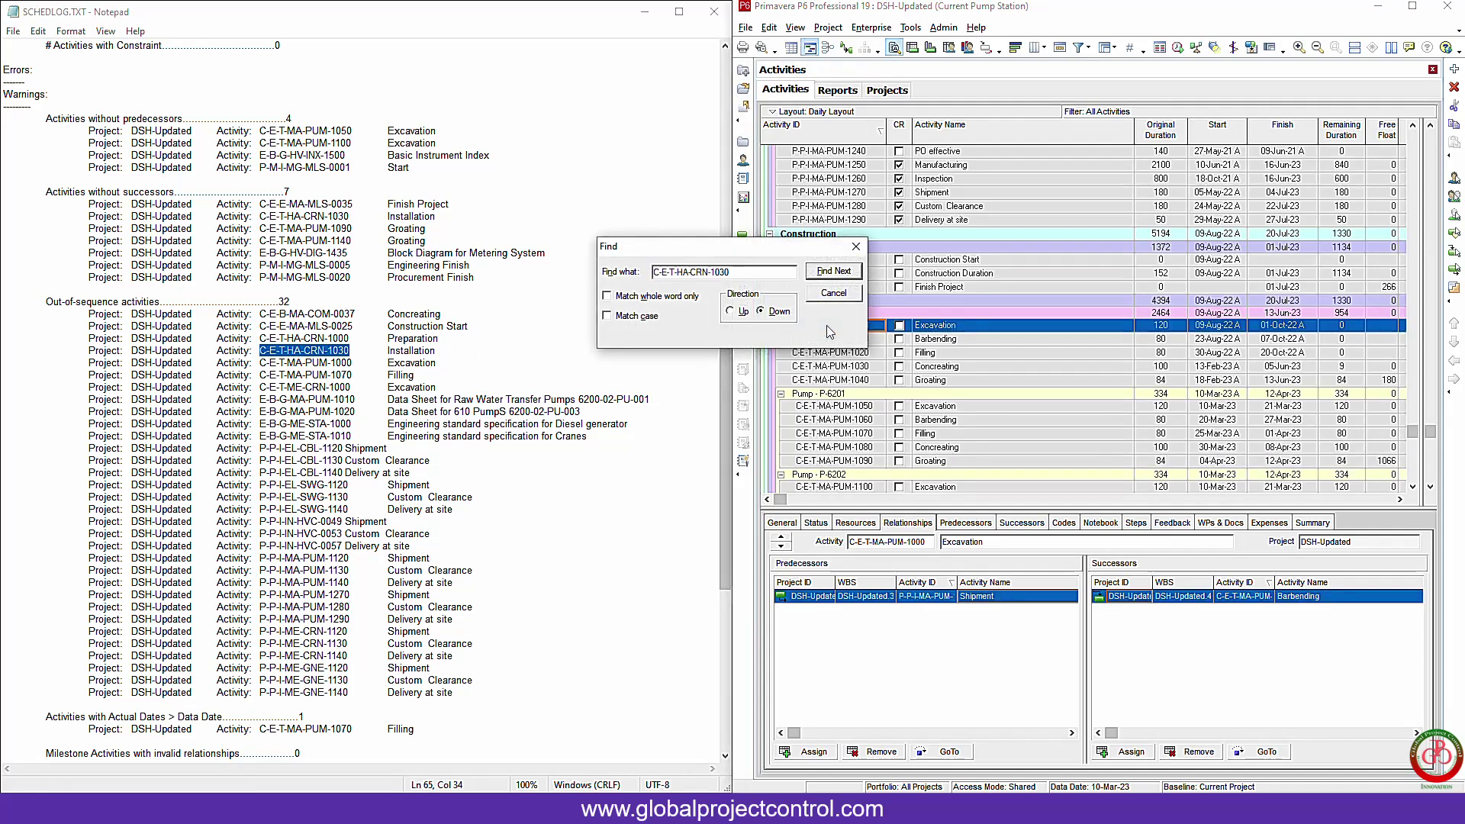
key("Return")
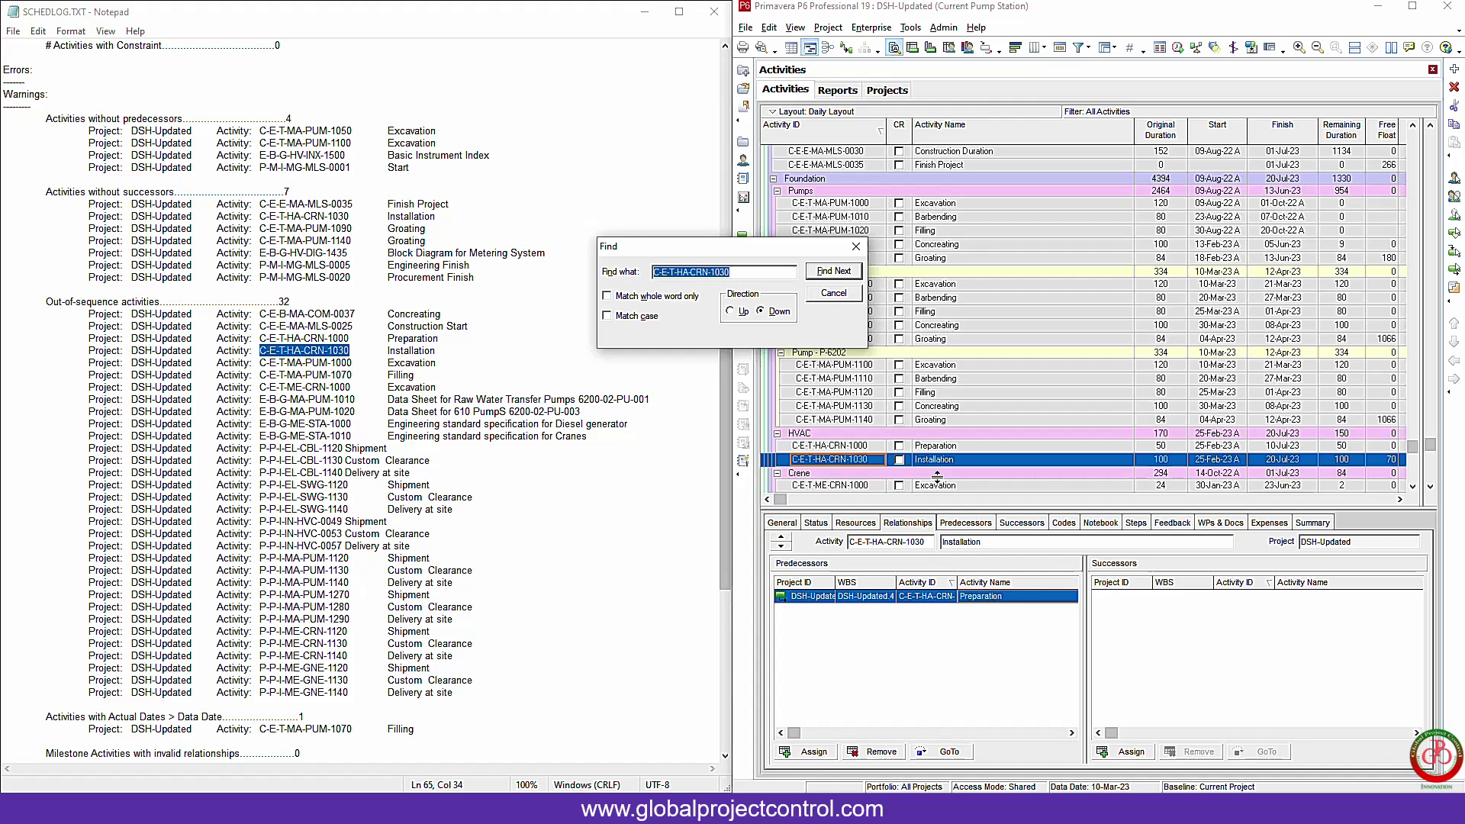
left_click(822, 526)
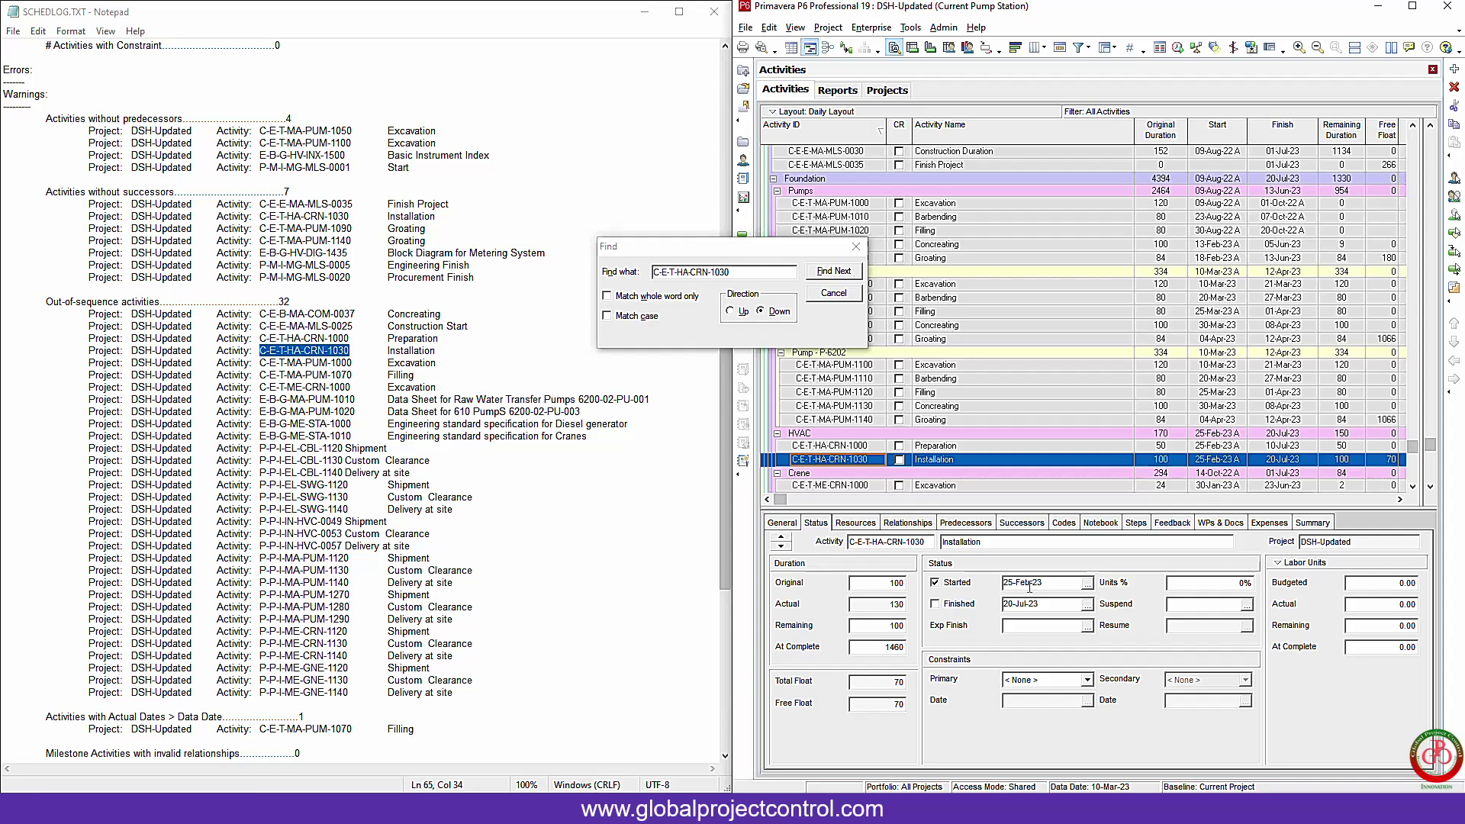
left_click(966, 523)
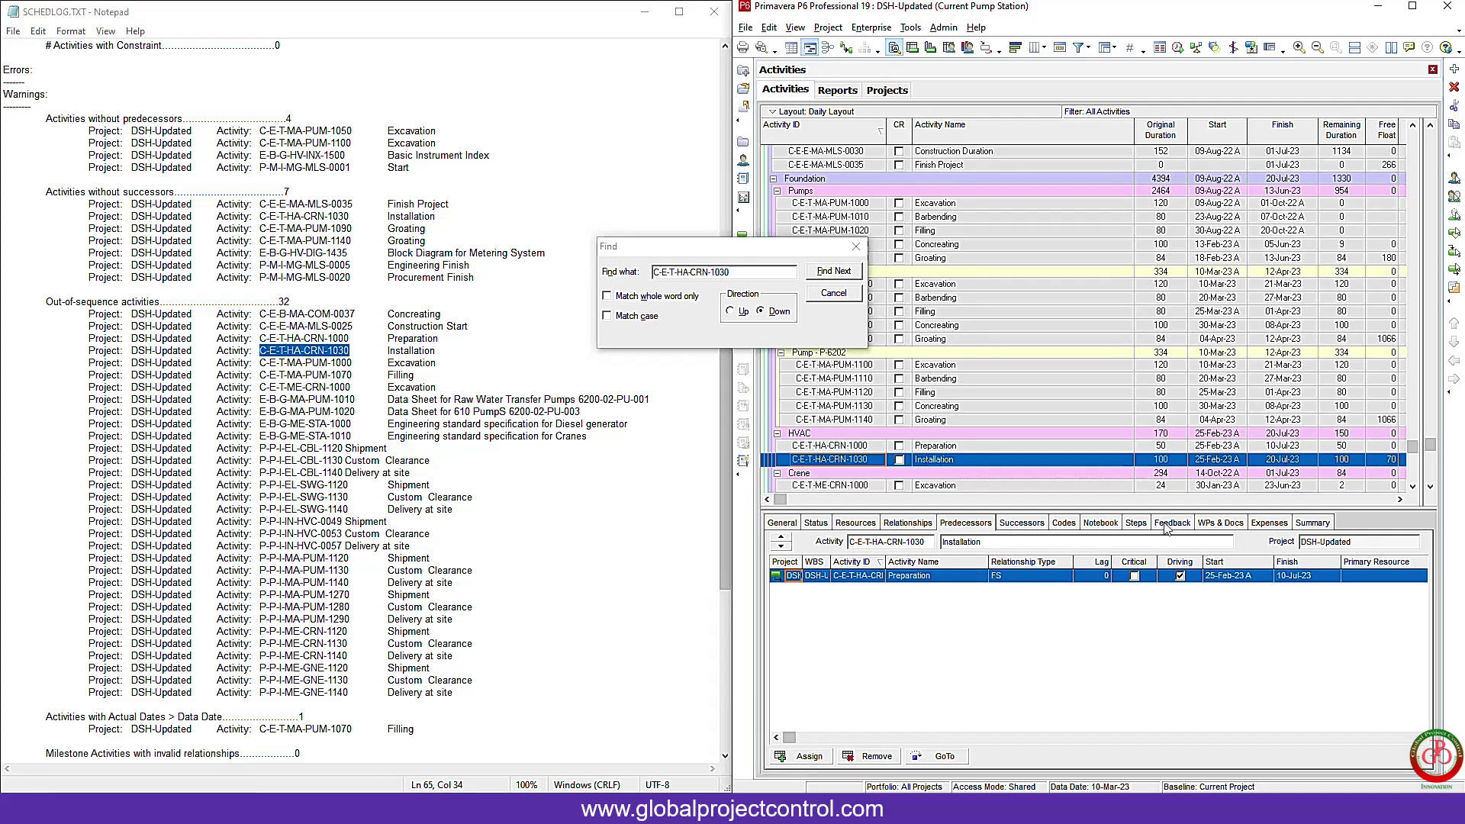
Step: Change the Preparation → Installation relationship type from FS to SS
left_click(1201, 446)
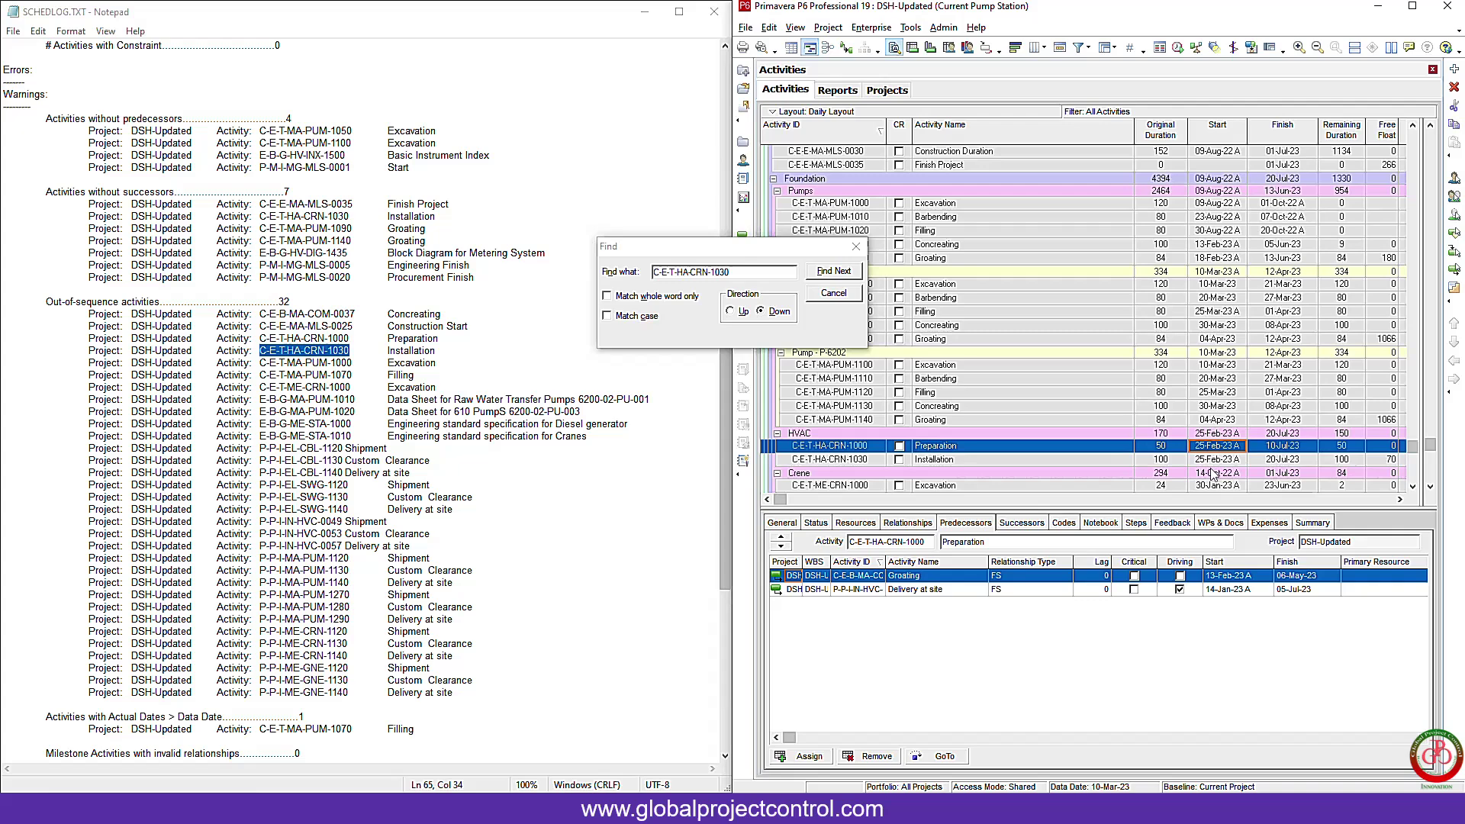
left_click(1212, 461)
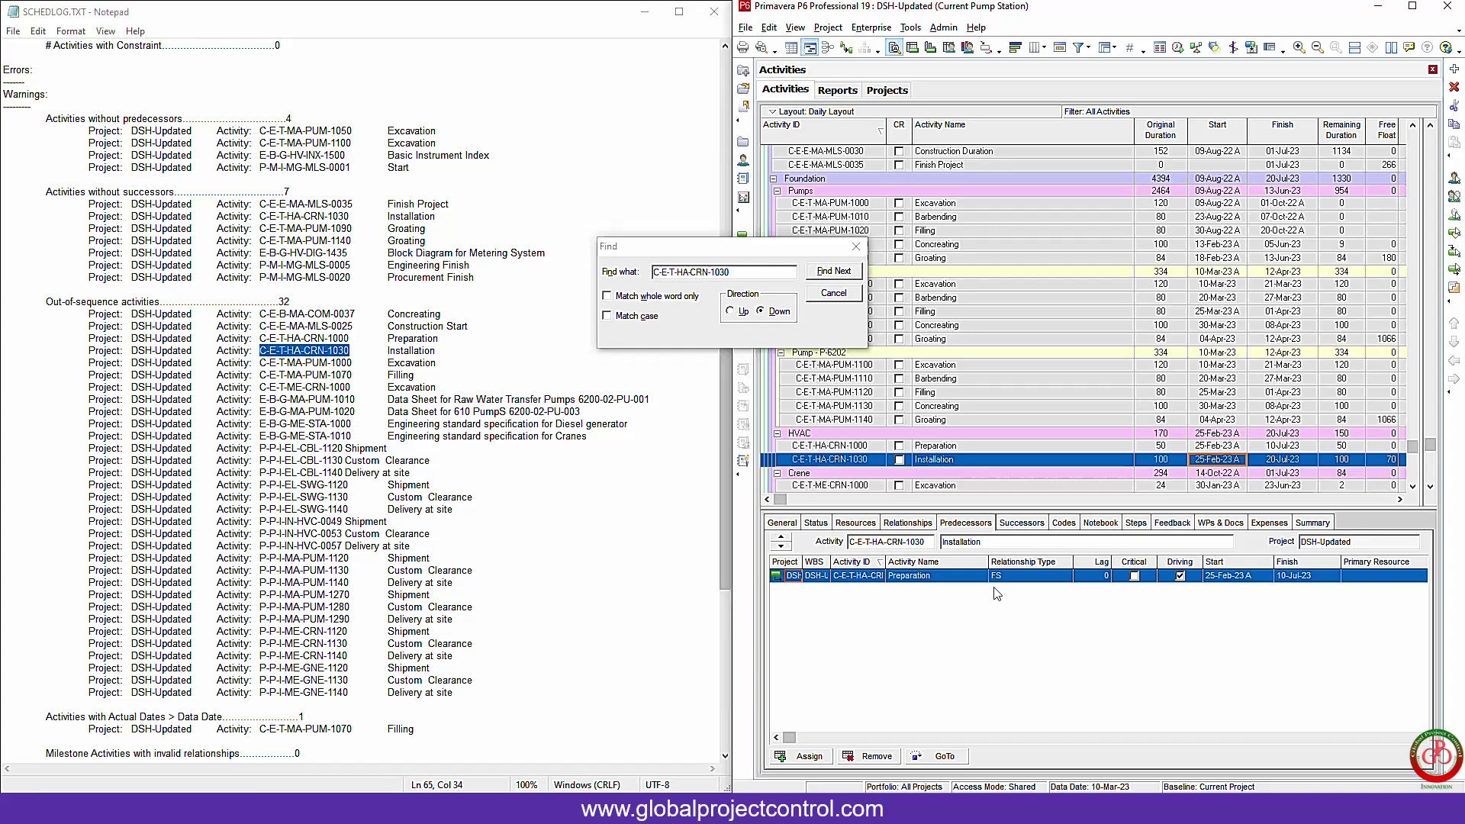
left_click(1015, 578)
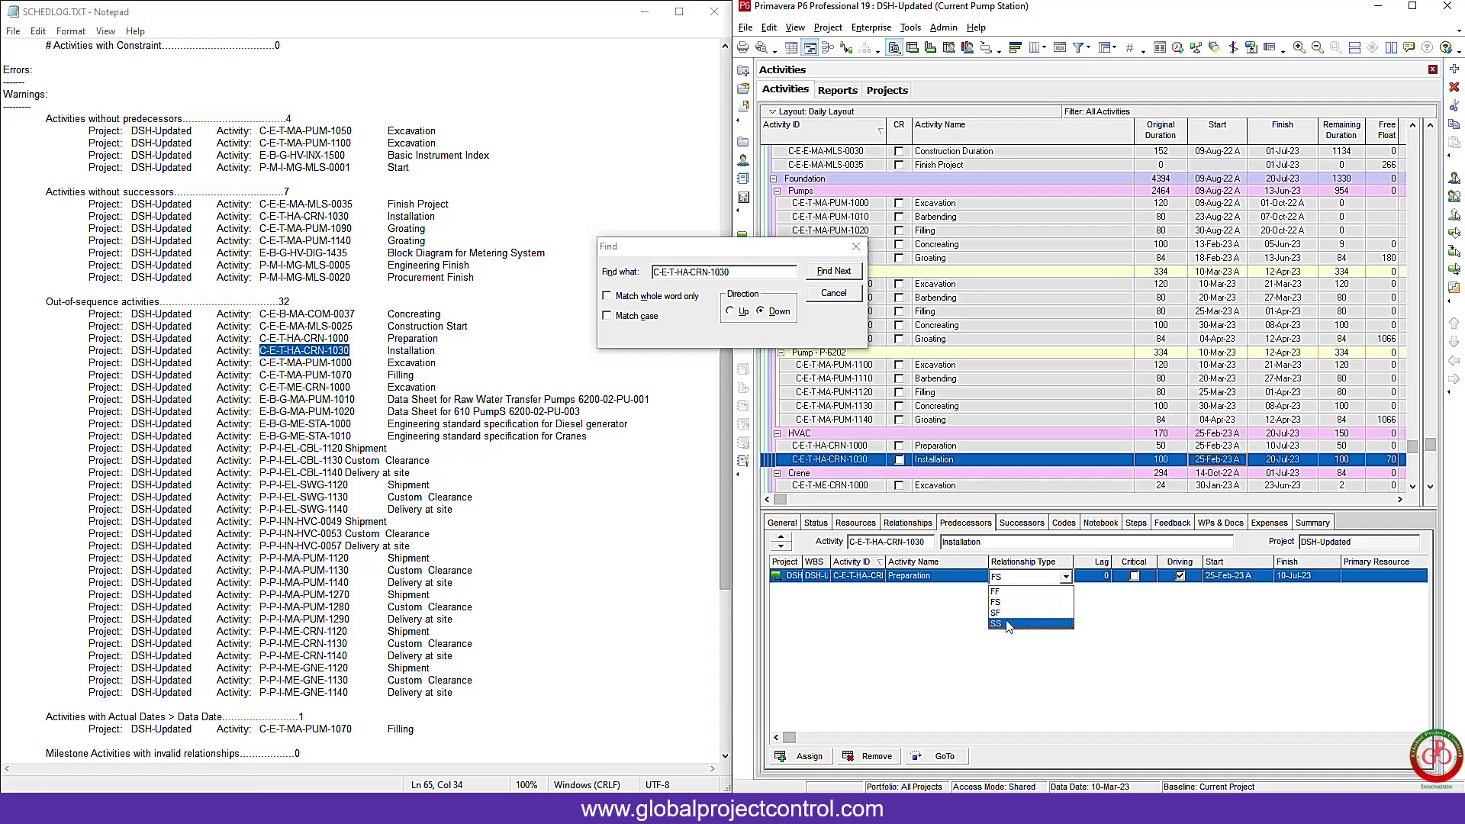
left_click(1009, 625)
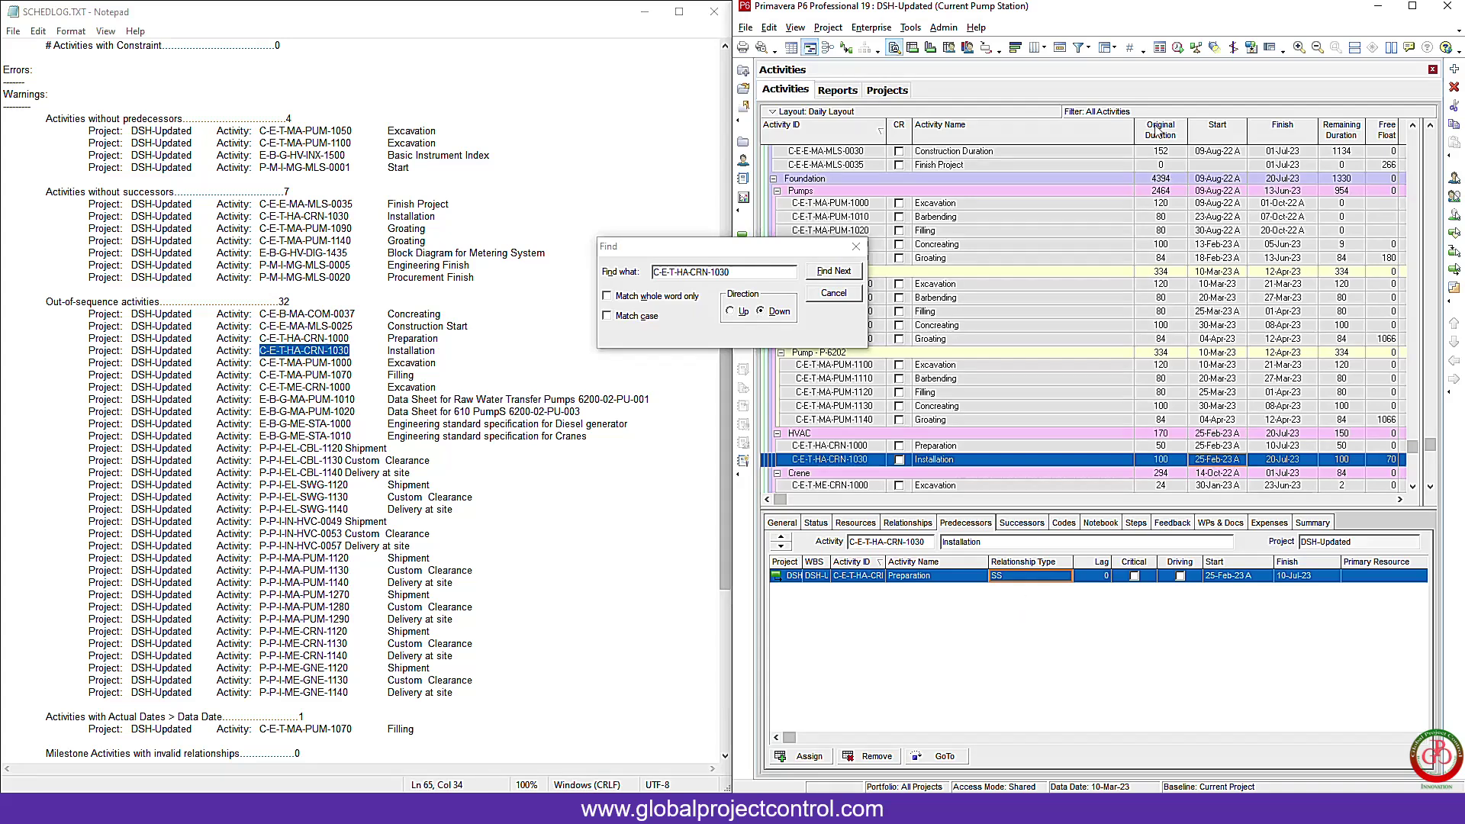
Step: Reschedule the project, moving Installation's finish to 15-Jul-23, and view the new log
left_click(1179, 49)
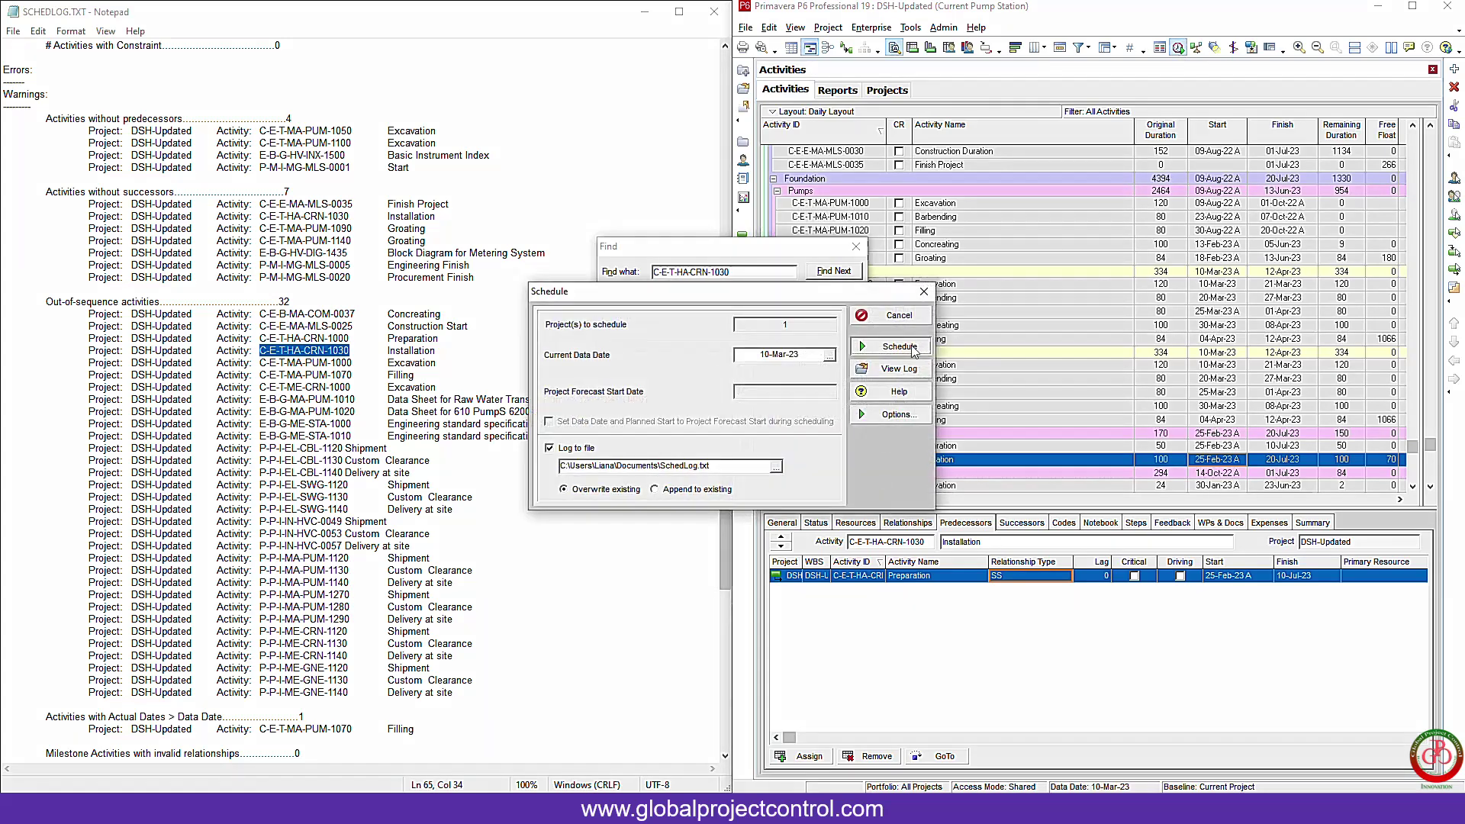
left_click(912, 348)
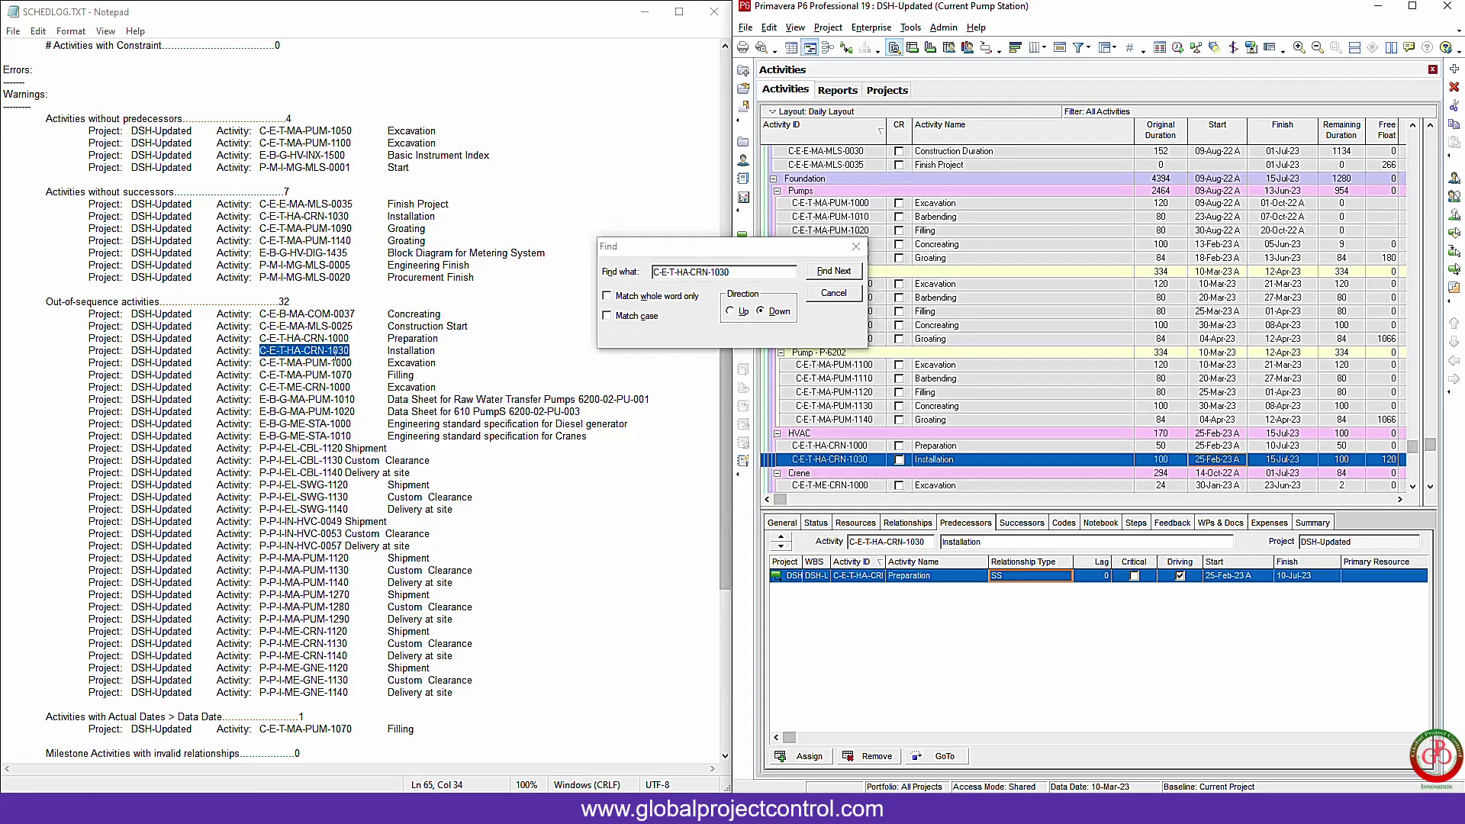
left_click(1179, 49)
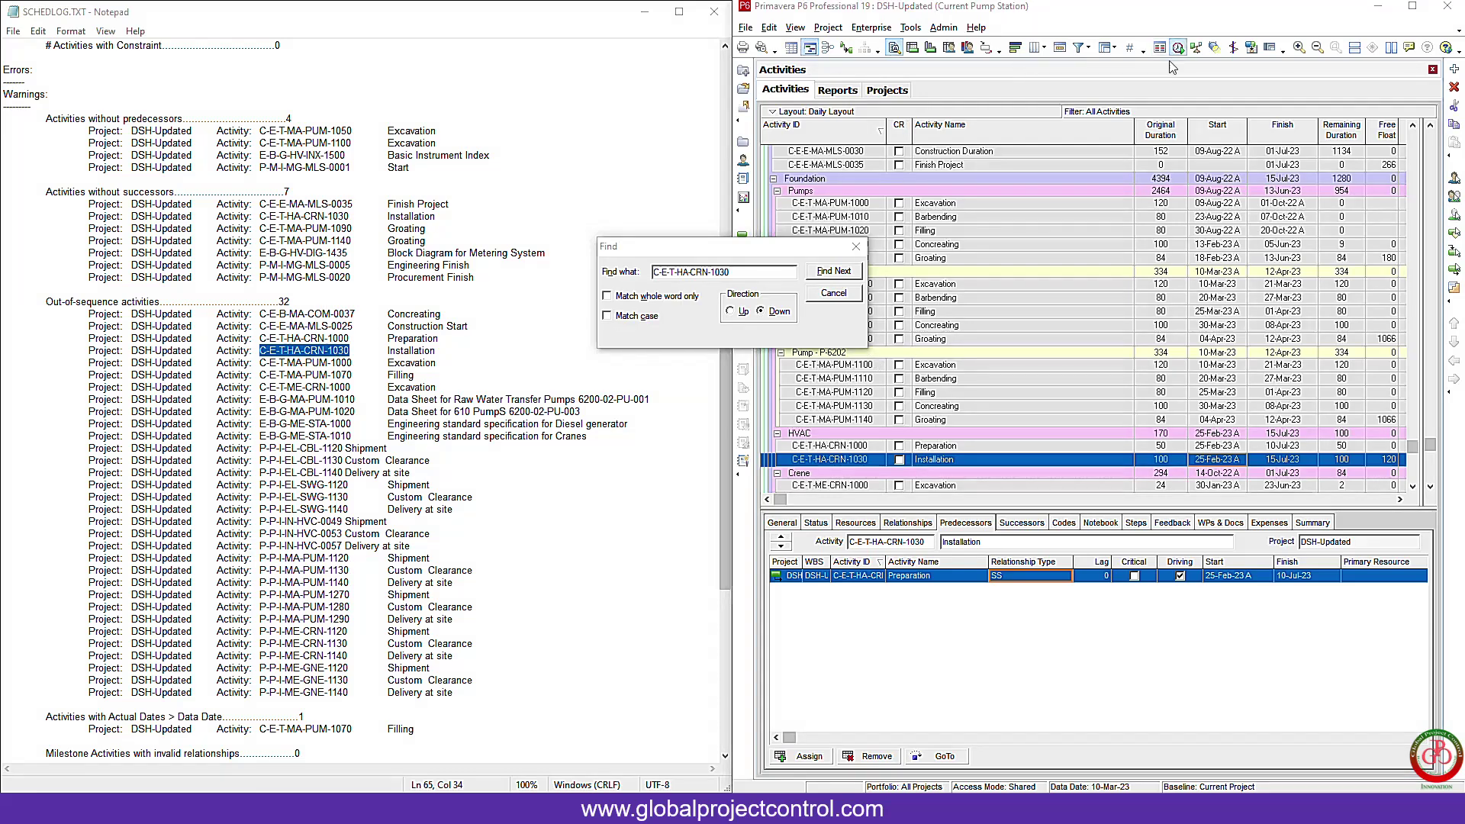
left_click(893, 369)
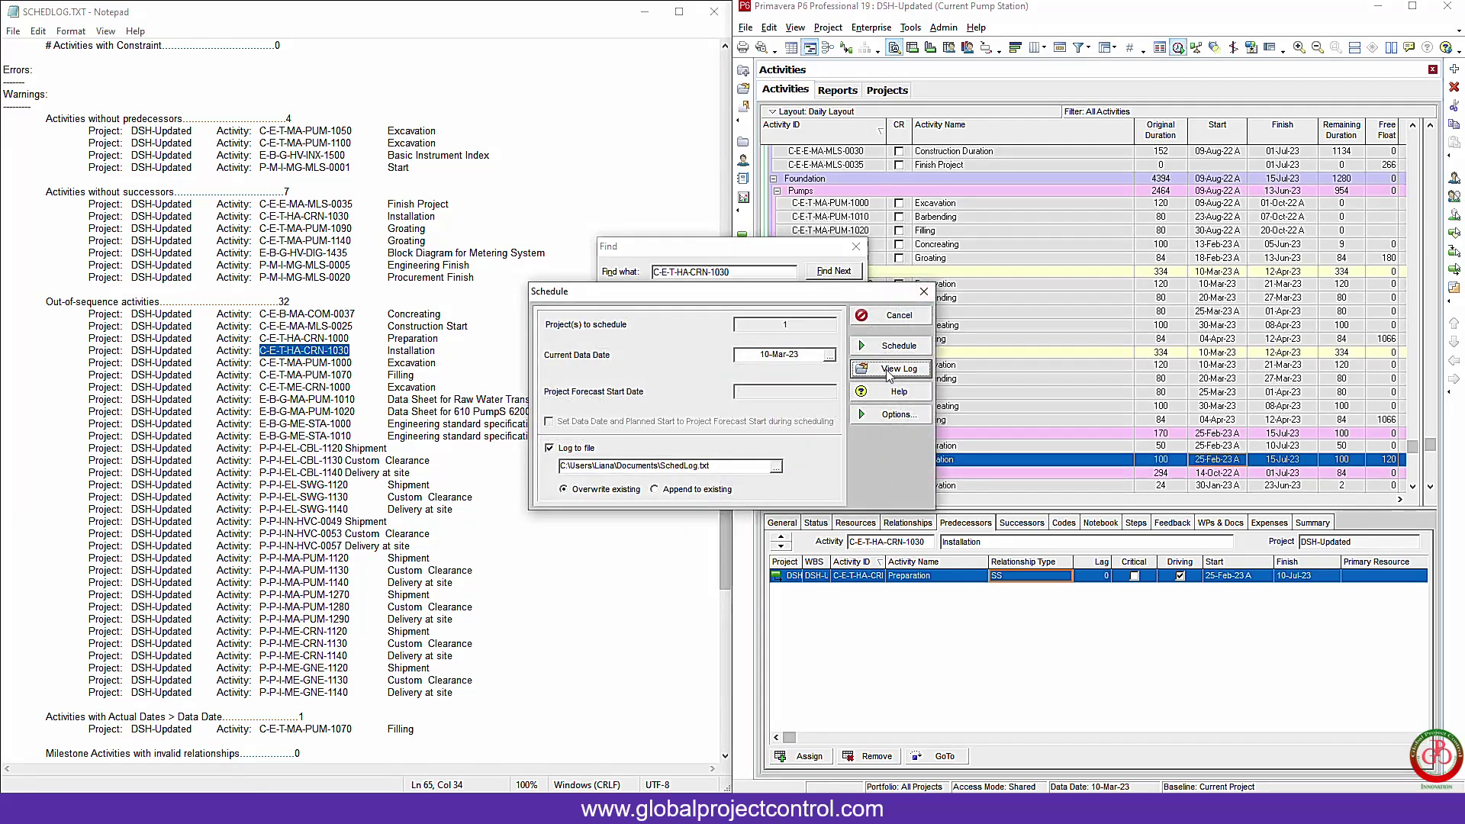
left_click(895, 316)
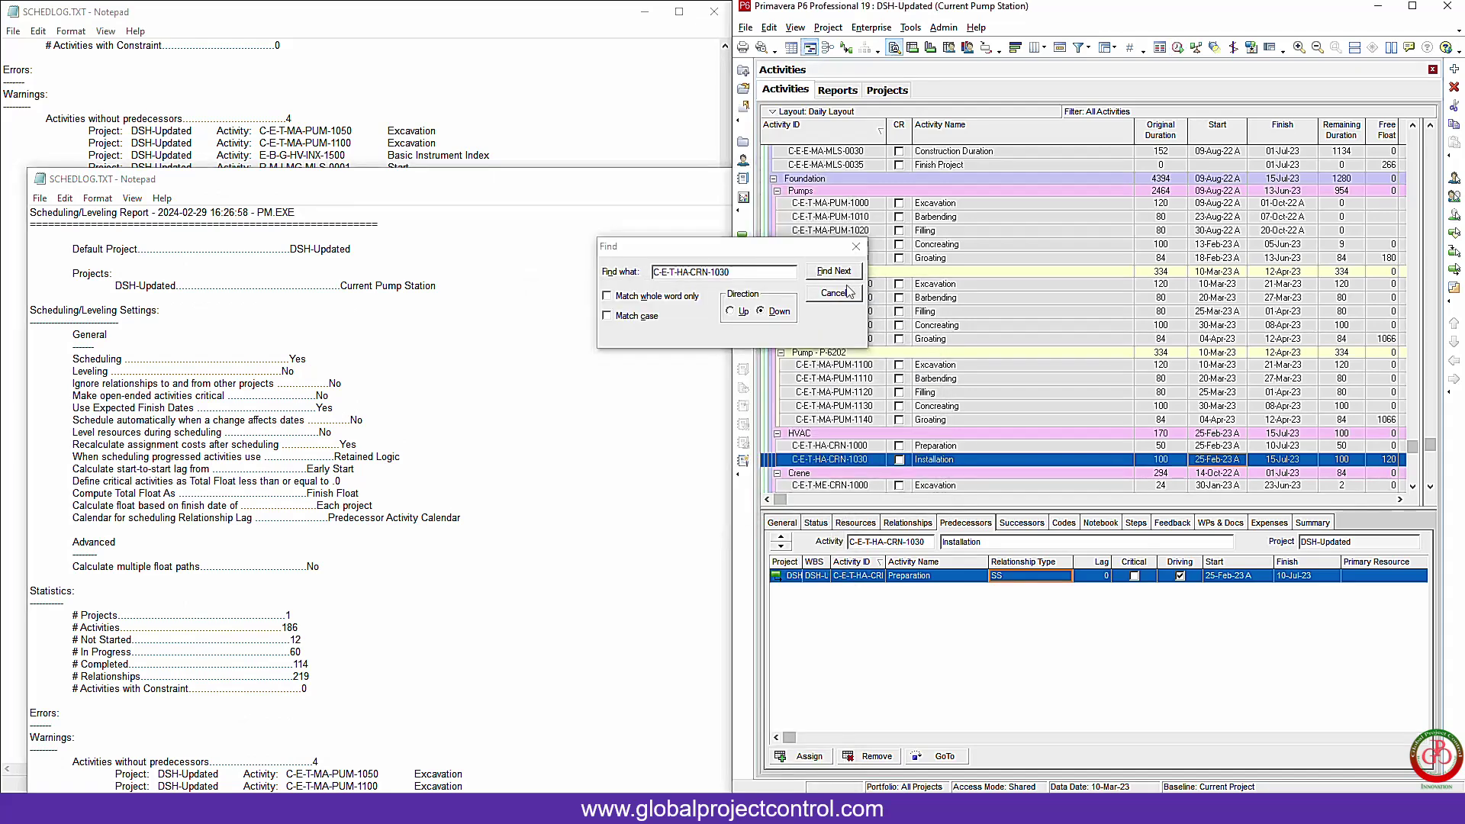
left_click(838, 296)
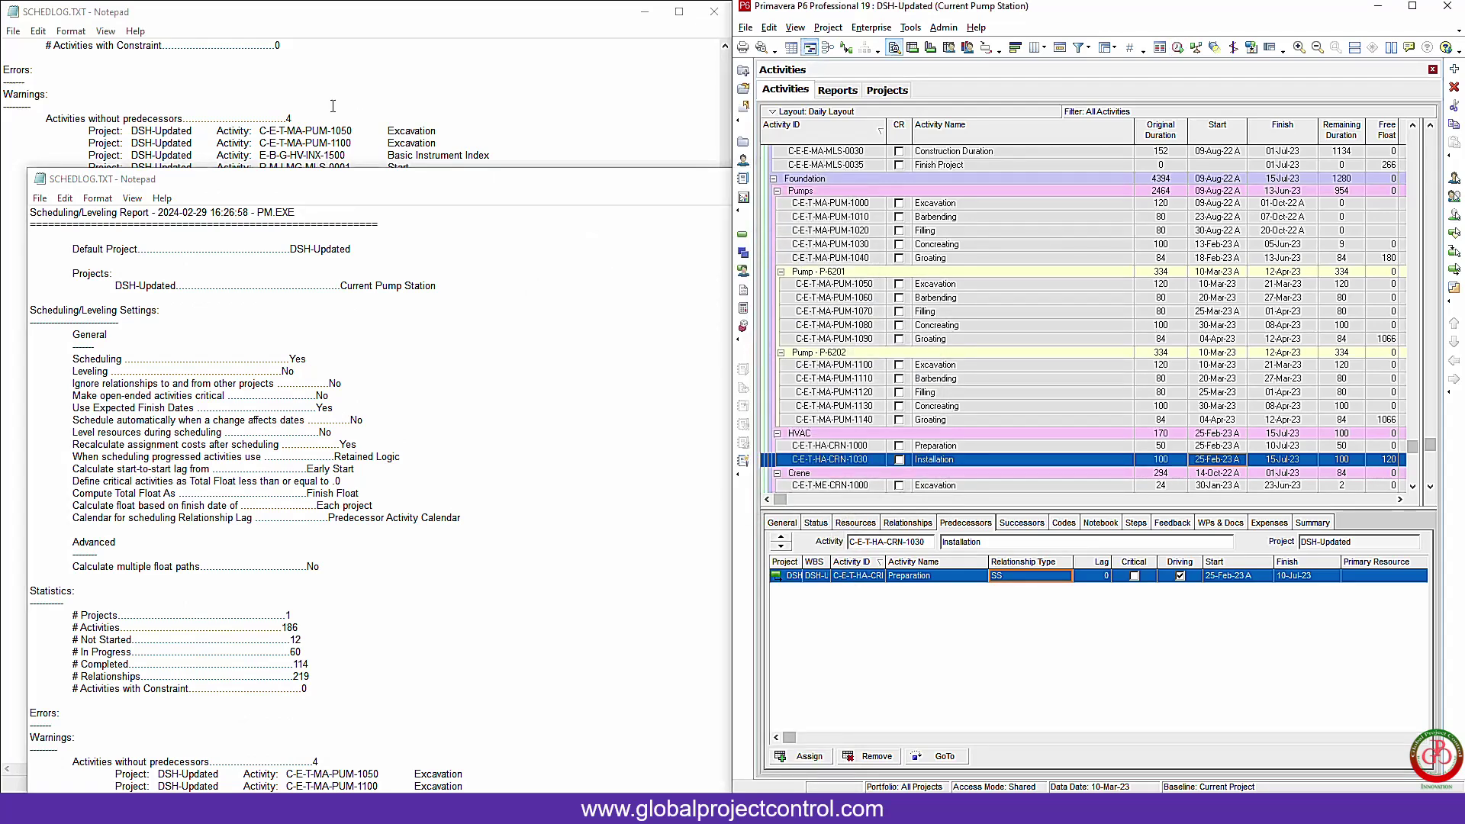
Step: Verify the new log lists 31 out-of-sequence activities, then close it
left_click_drag(376, 191, 984, 24)
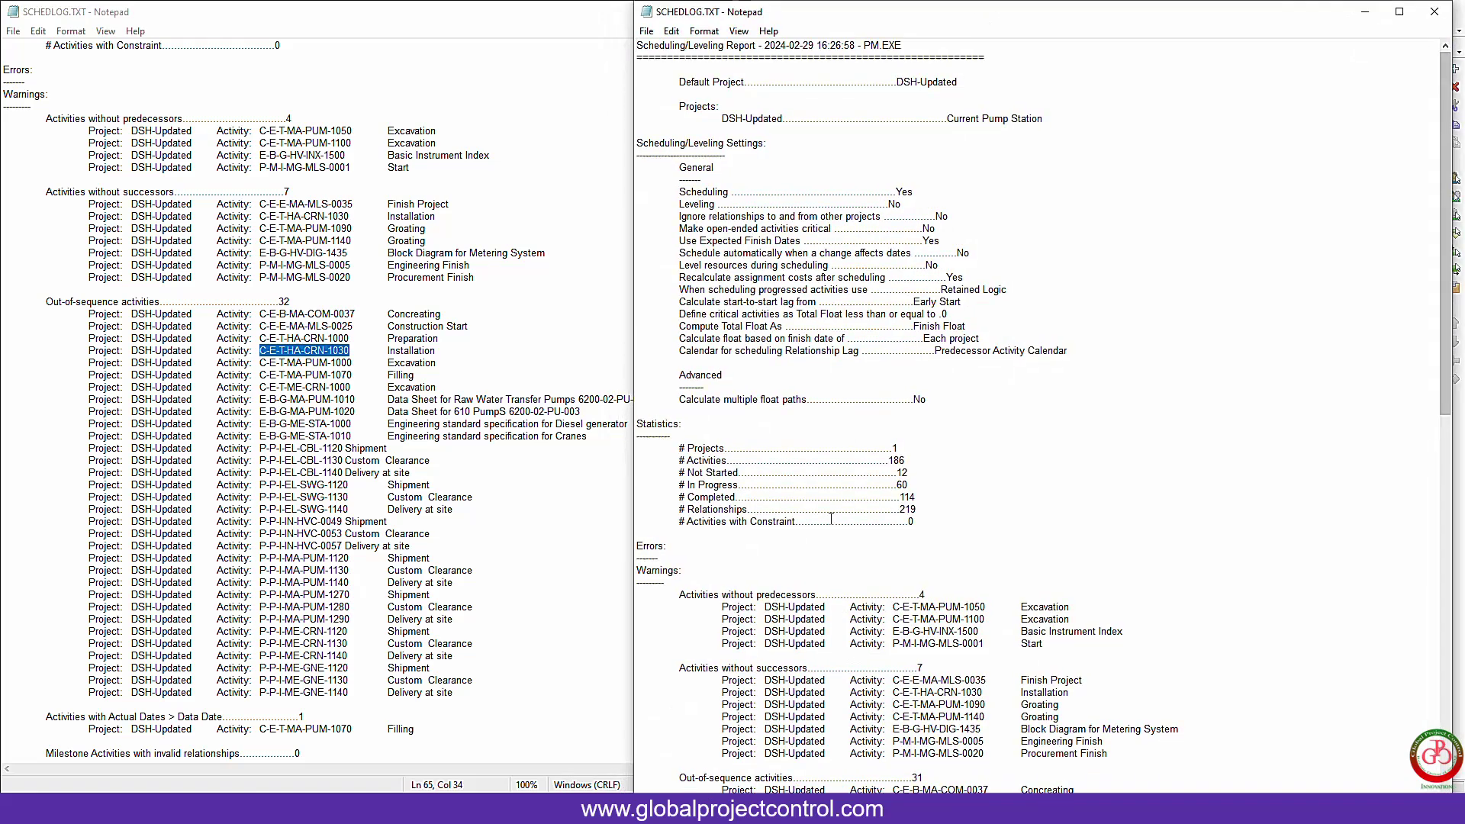
scroll(831, 522, "down", 7)
scroll(831, 522, "down", 5)
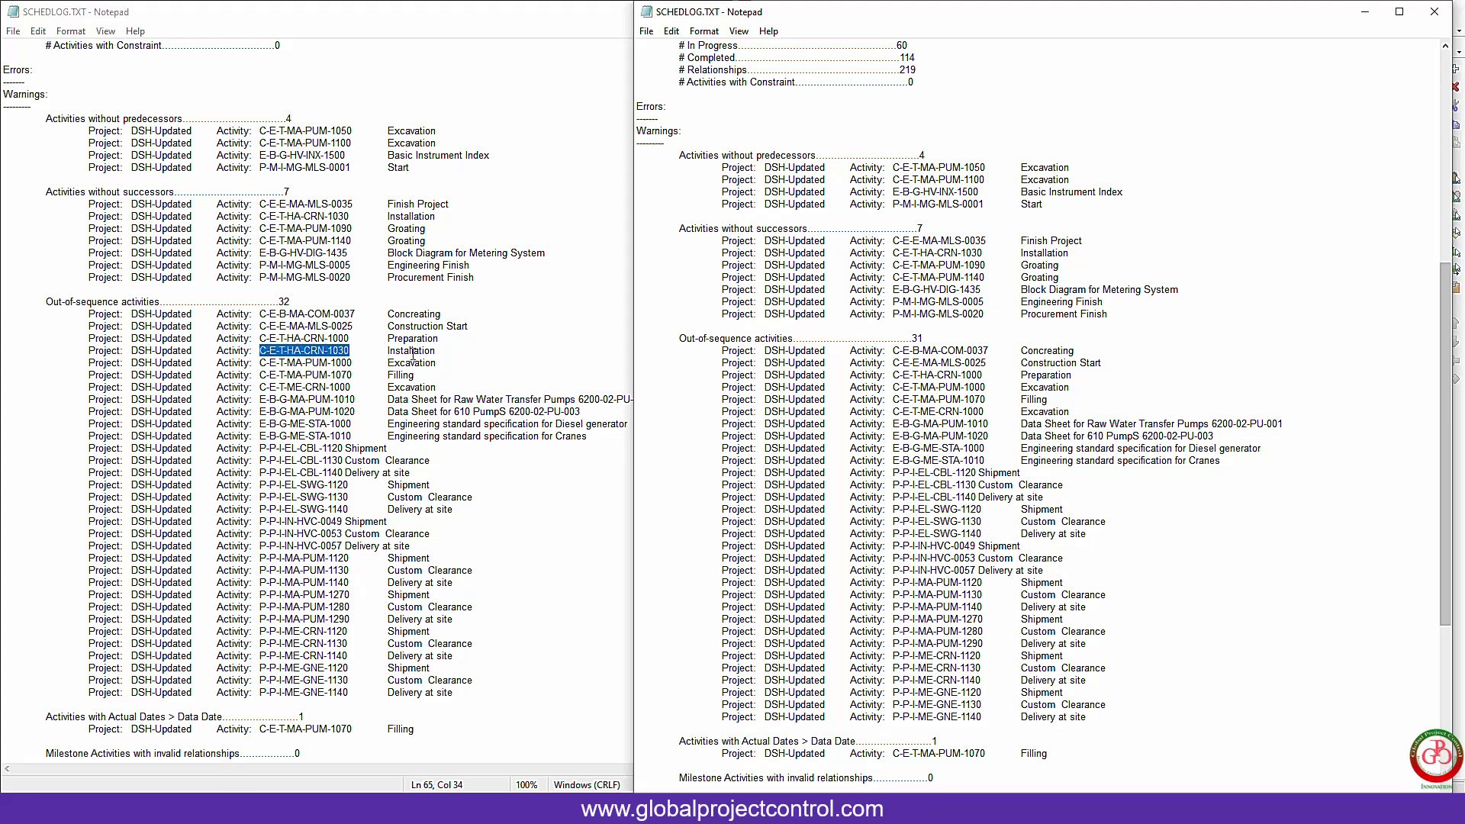
left_click(1435, 11)
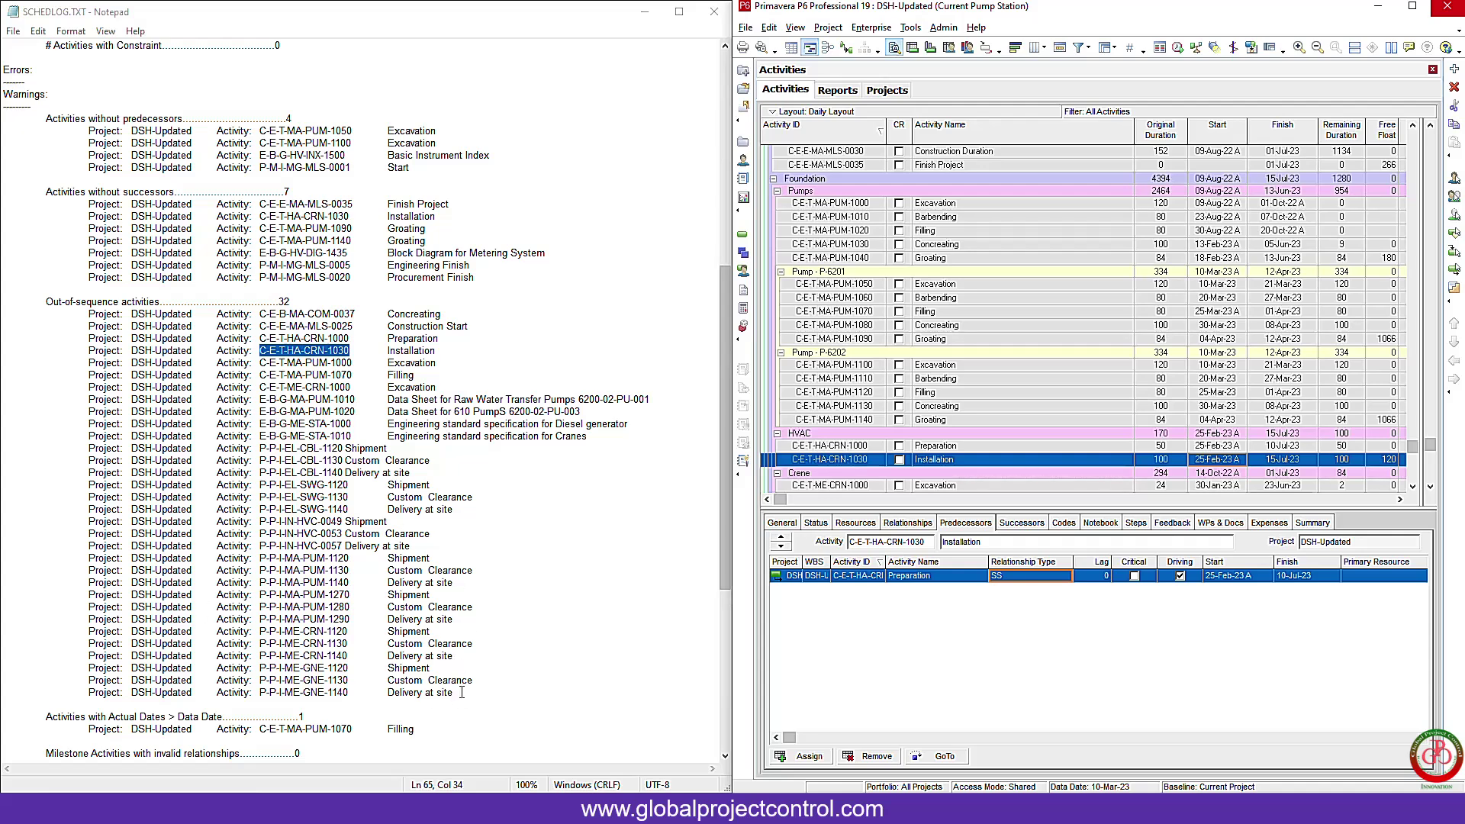
Step: Copy the 32 out-of-sequence activities from the schedule log in Notepad
left_click_drag(462, 692, 12, 303)
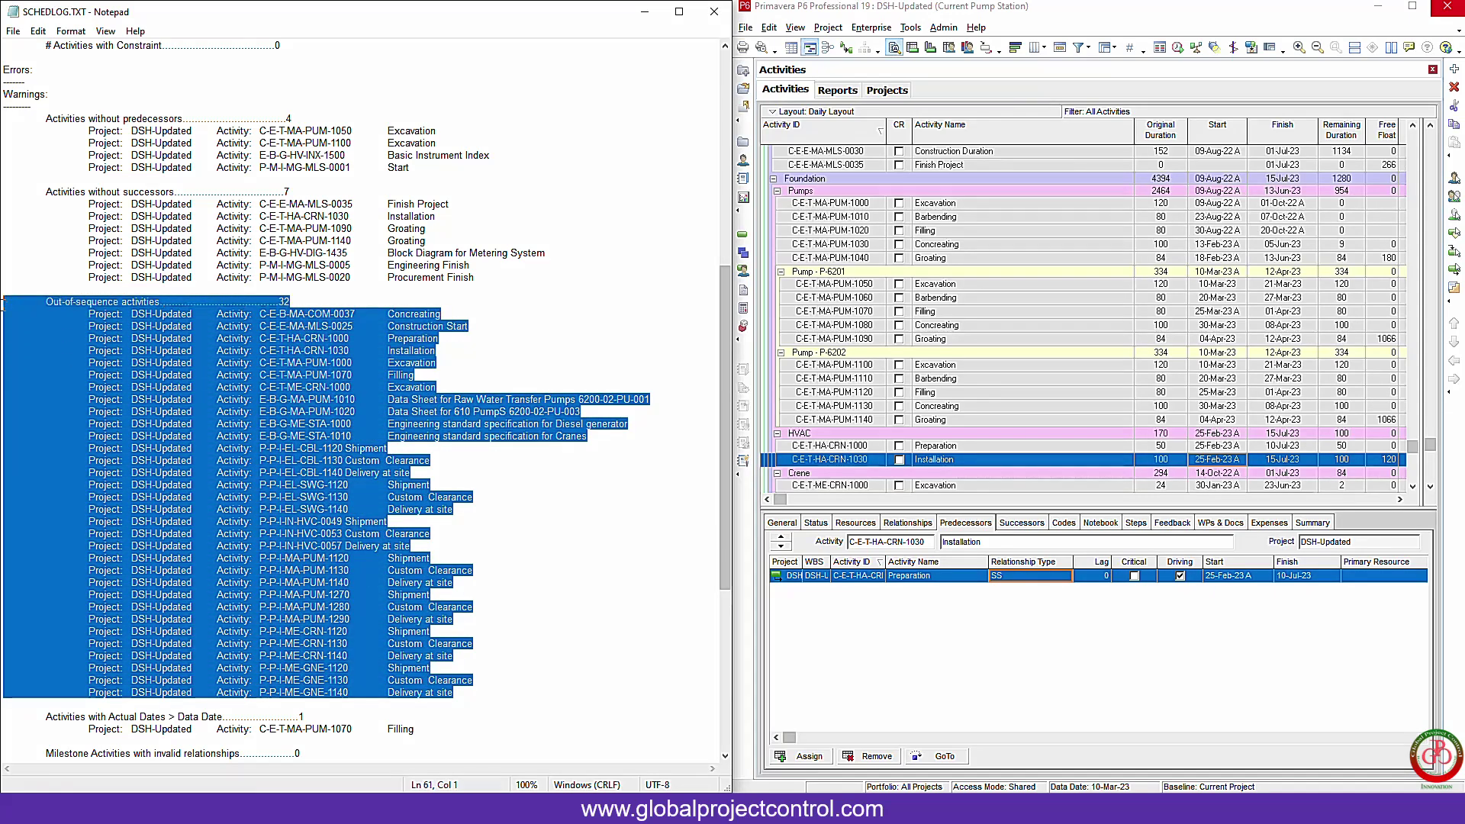
right_click(62, 306)
left_click(118, 353)
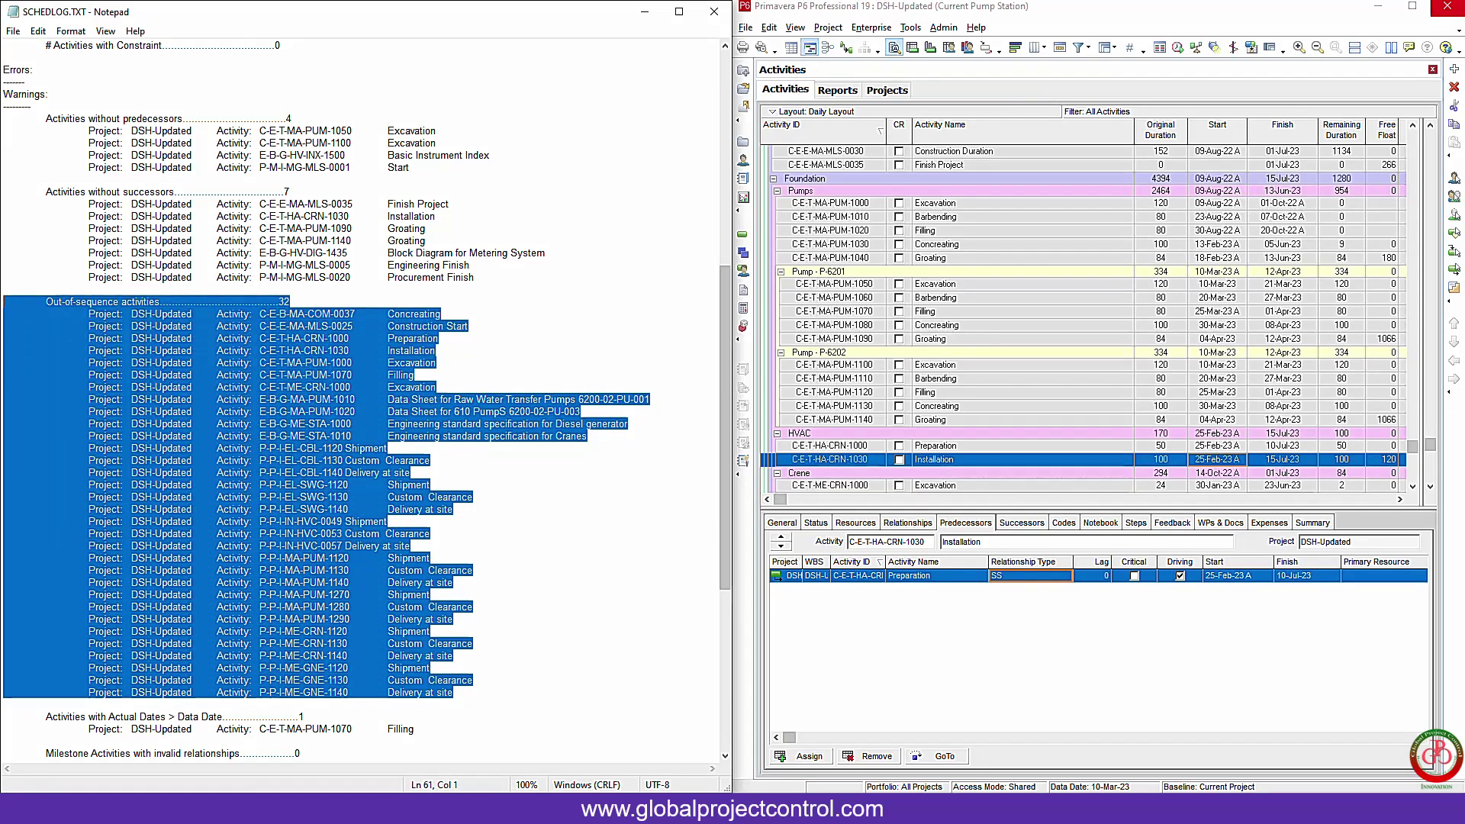
Step: Paste the out-of-sequence list into a new blank Excel workbook
key("super")
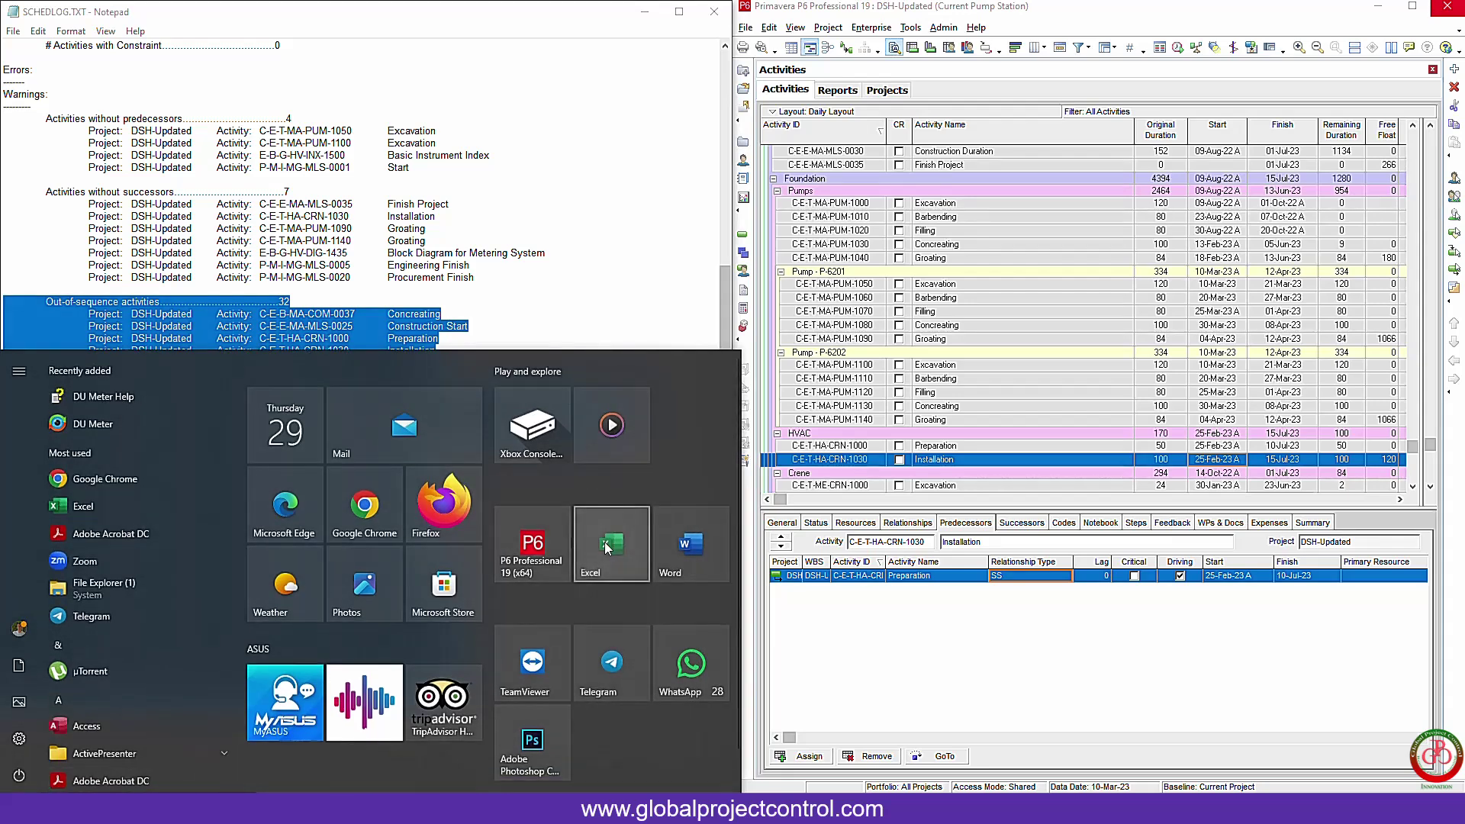
left_click(610, 545)
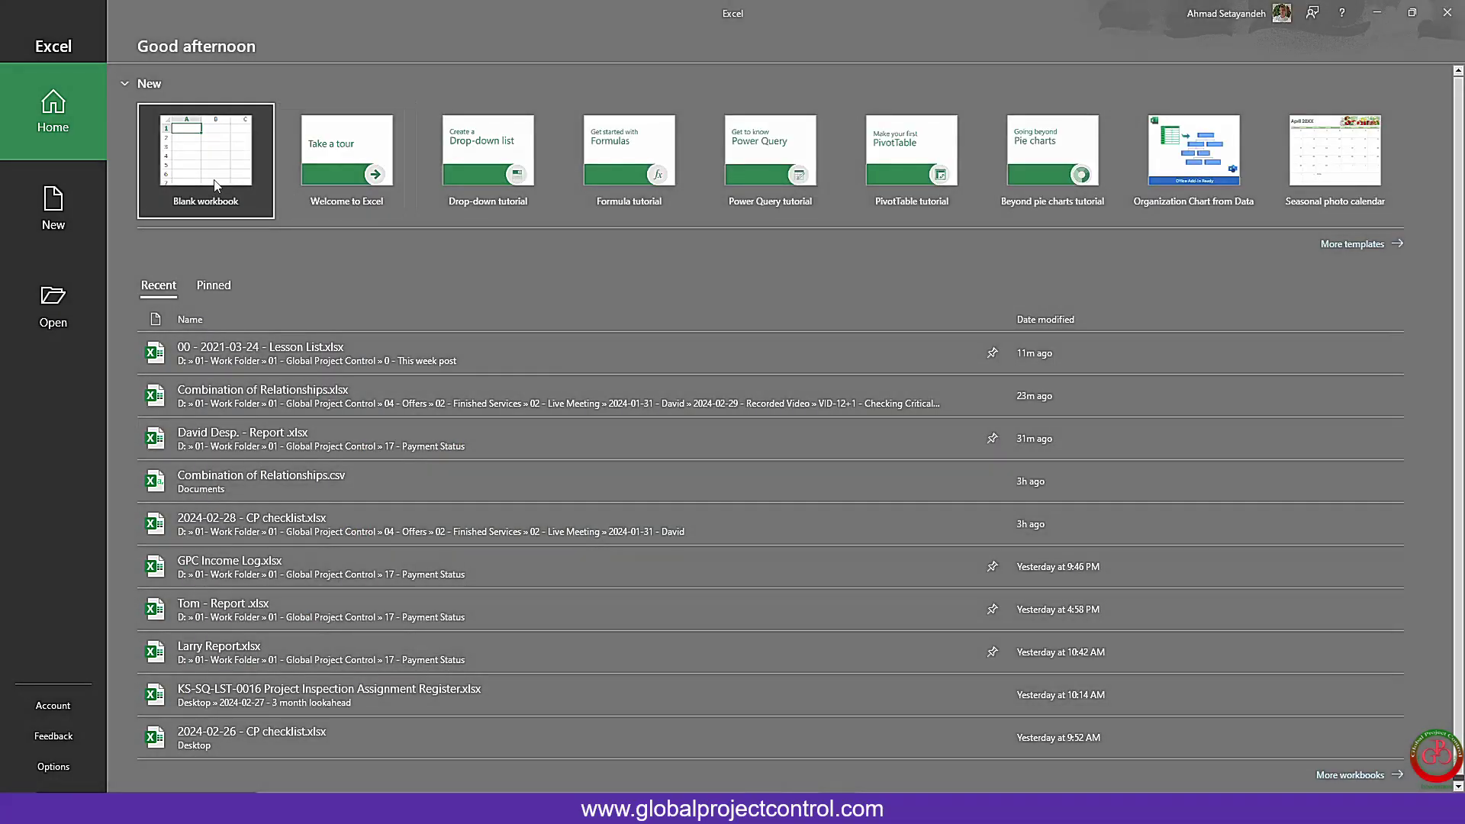
left_click(213, 179)
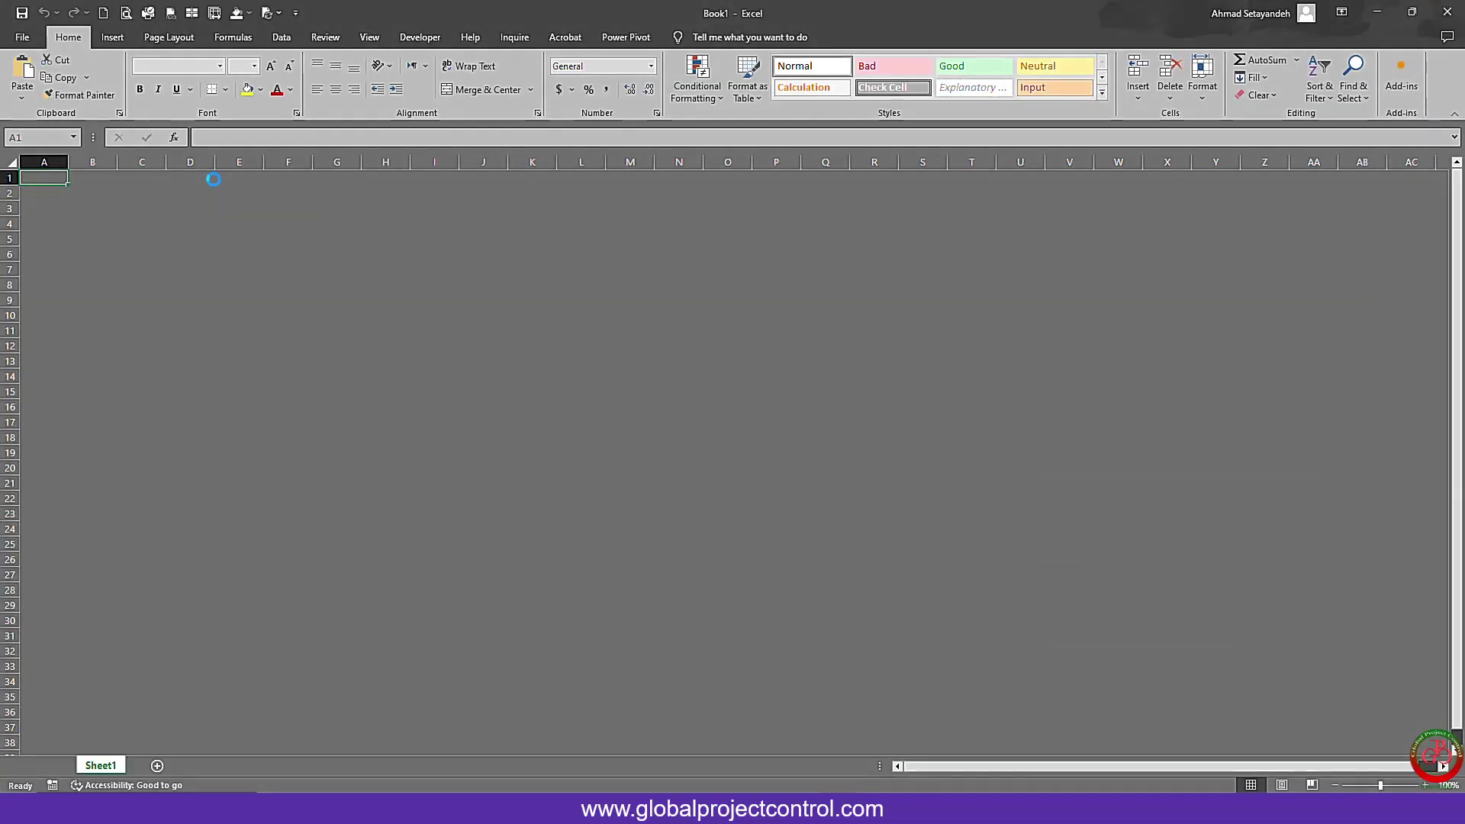
key("ctrl+v")
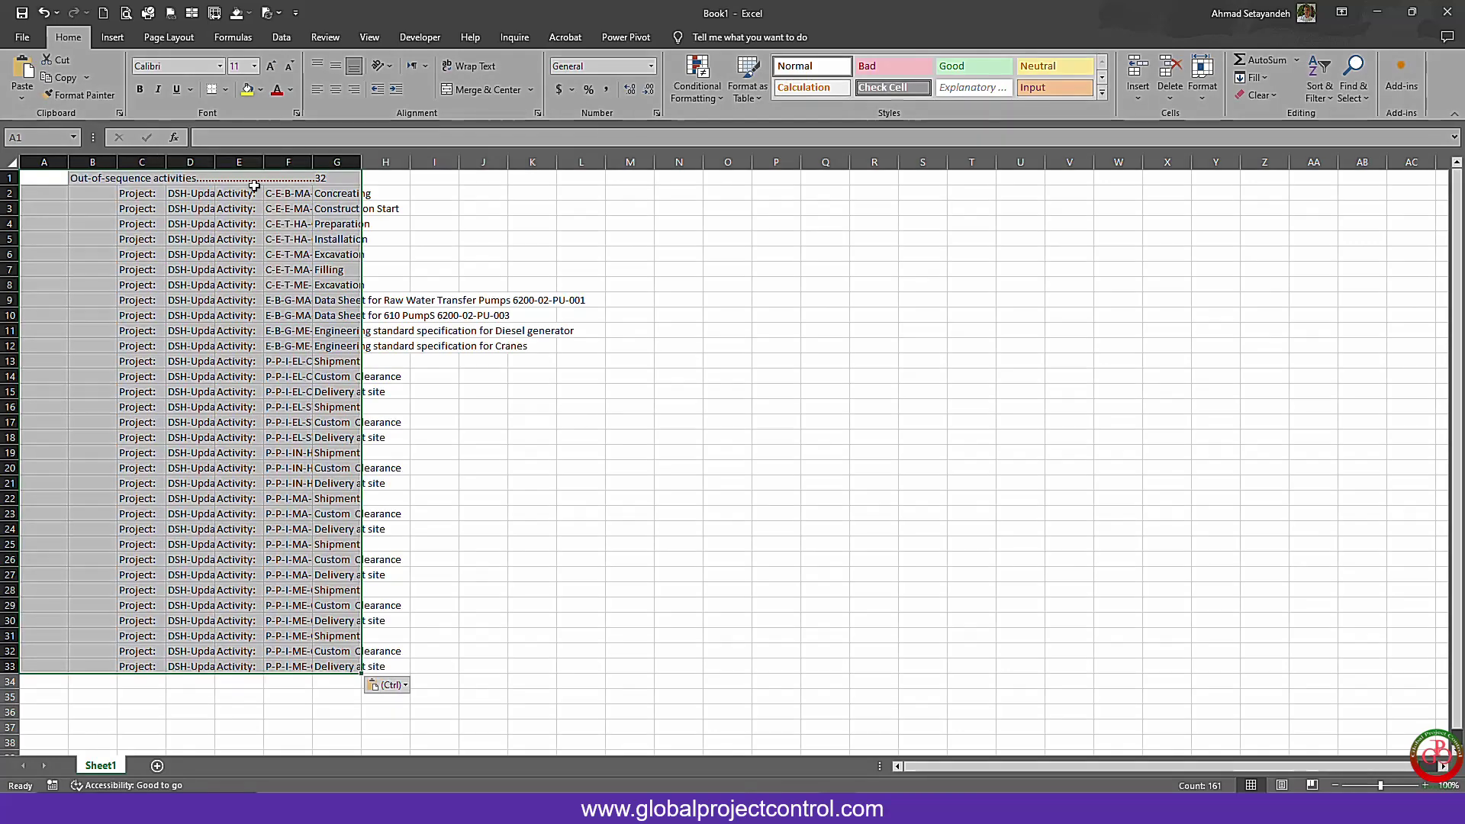
Step: Fit columns F and G, then shade cell F4 (C-E-T-HA-CRN-1000) yellow
double_click(312, 162)
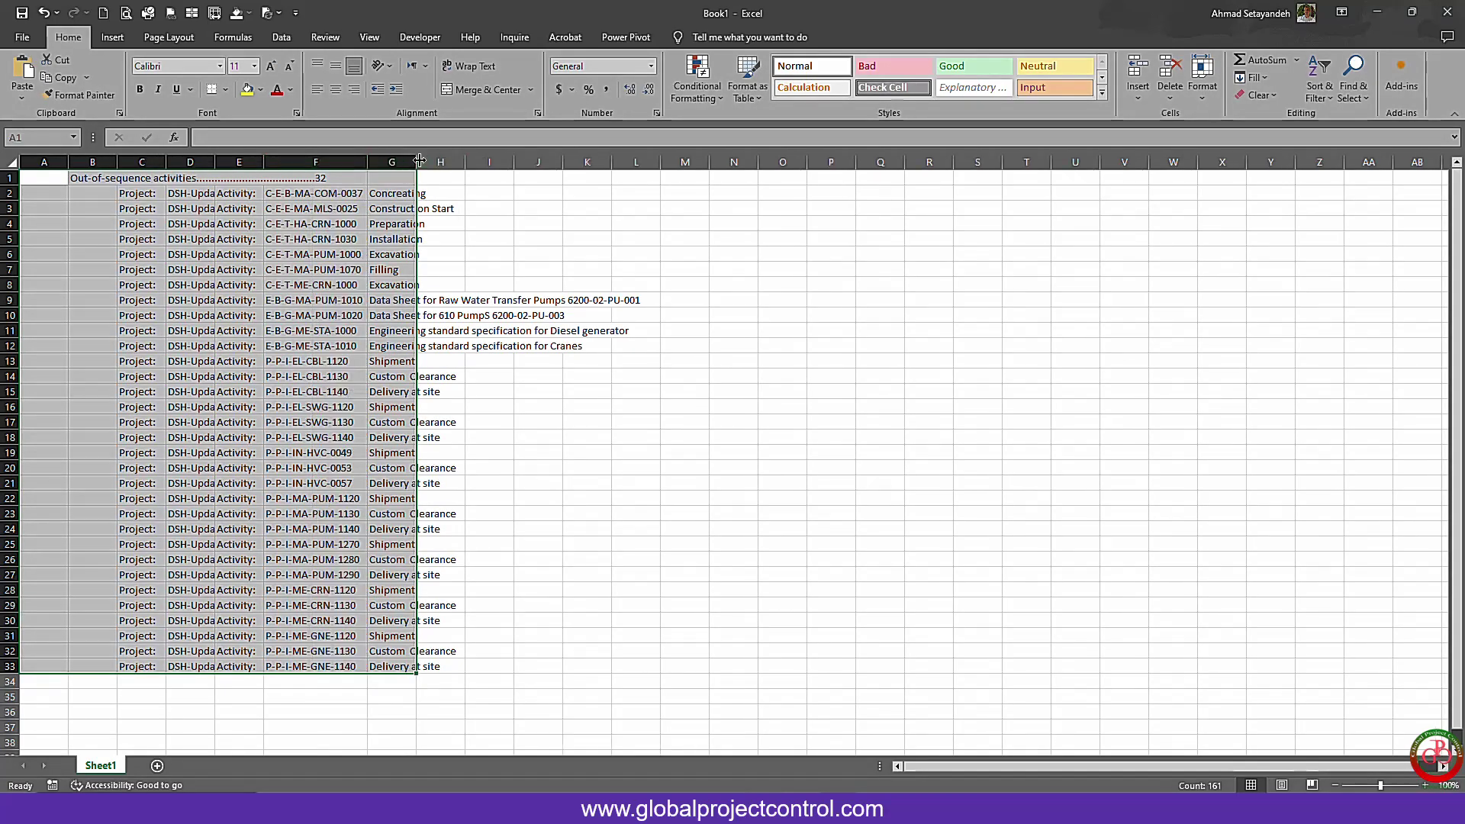
double_click(416, 162)
left_click(328, 195)
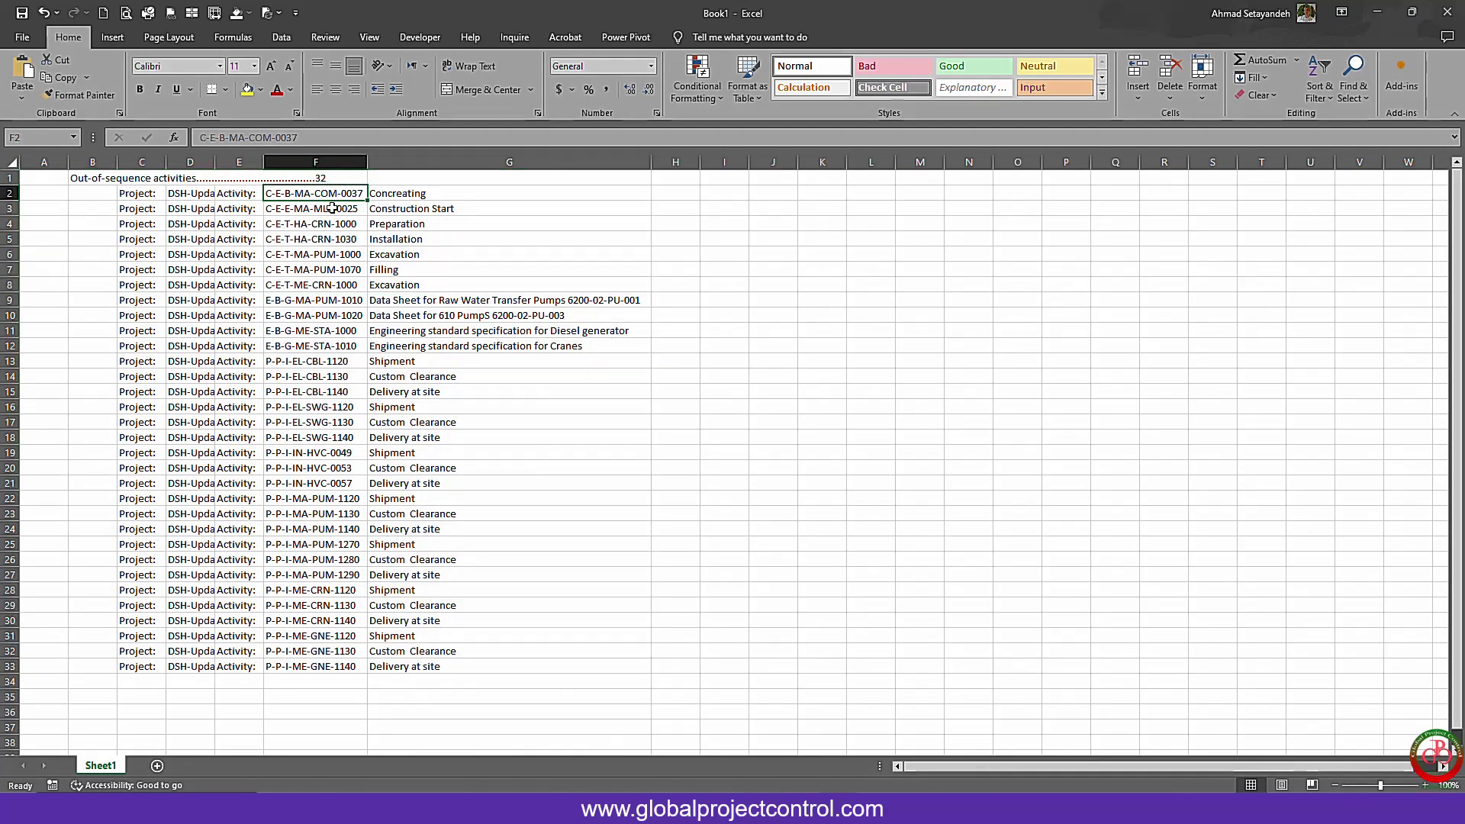
left_click(330, 209)
left_click(332, 224)
left_click(335, 243)
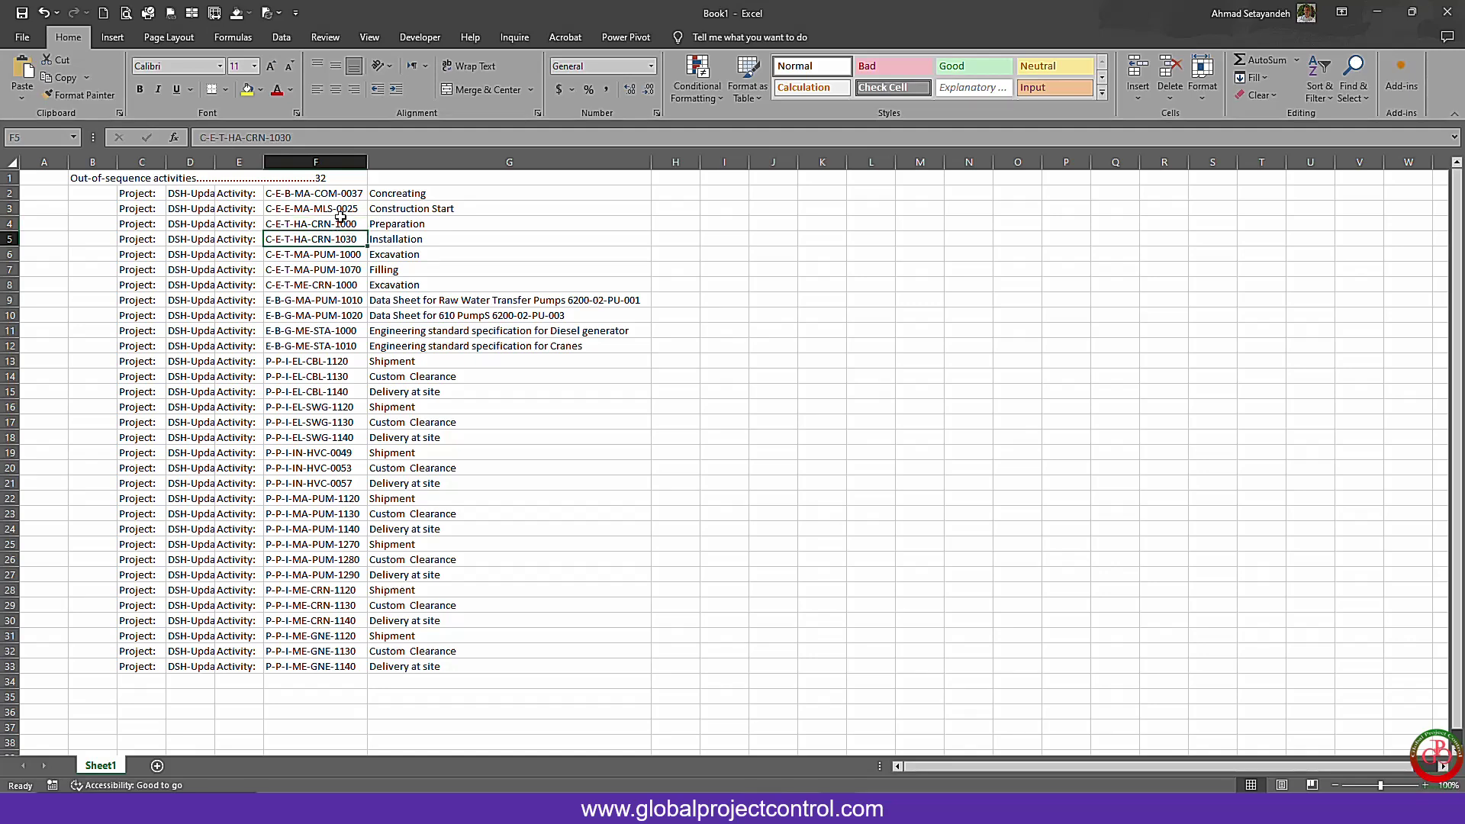
left_click(334, 223)
left_click(247, 89)
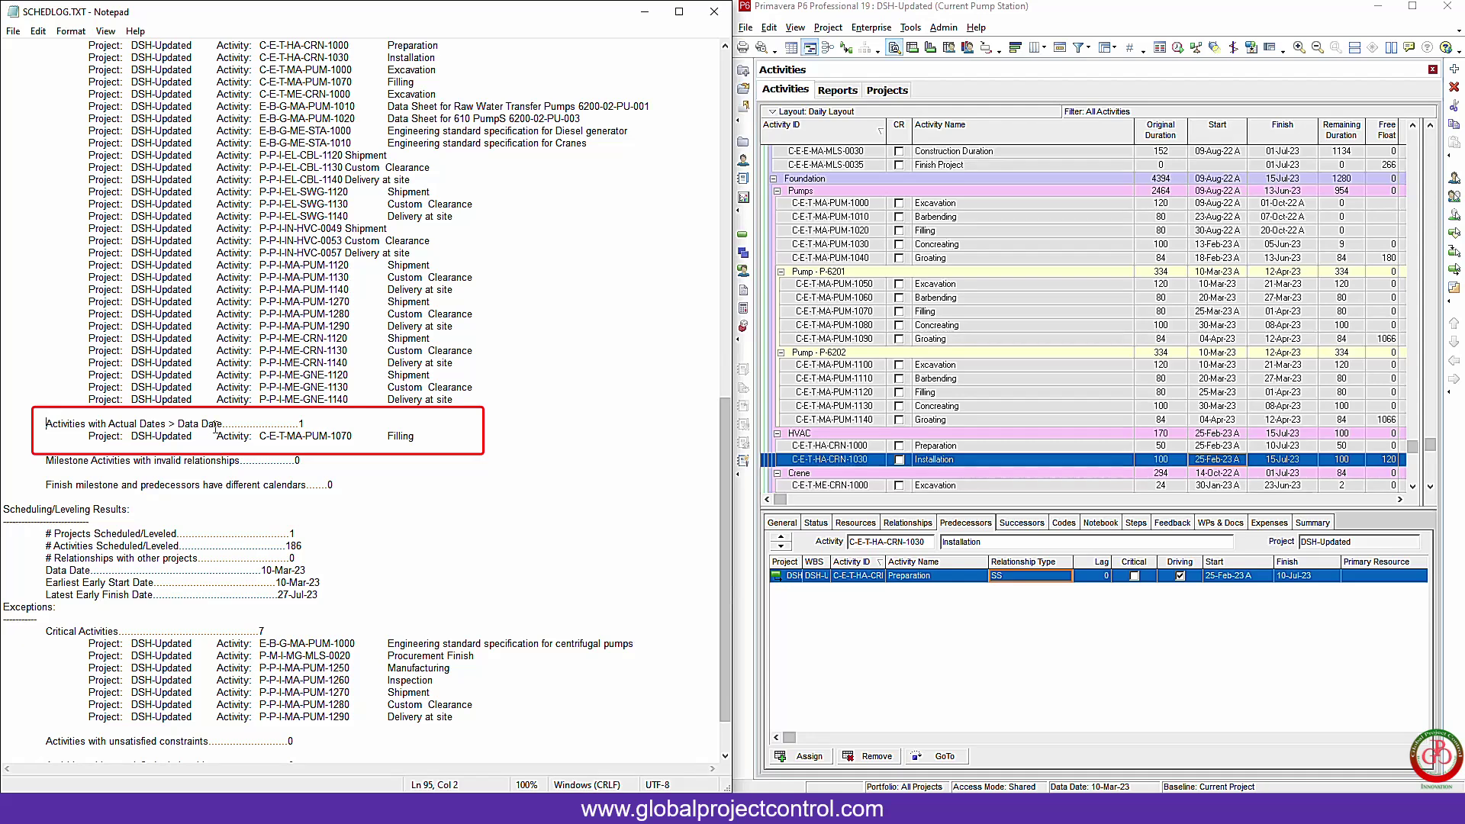
Step: Find C-E-T-MA-PUM-1070 by its copied ID and check its 25-Mar-23 start on the Status tab
left_click_drag(261, 438, 325, 434)
left_click_drag(349, 431, 353, 432)
key("ctrl+c")
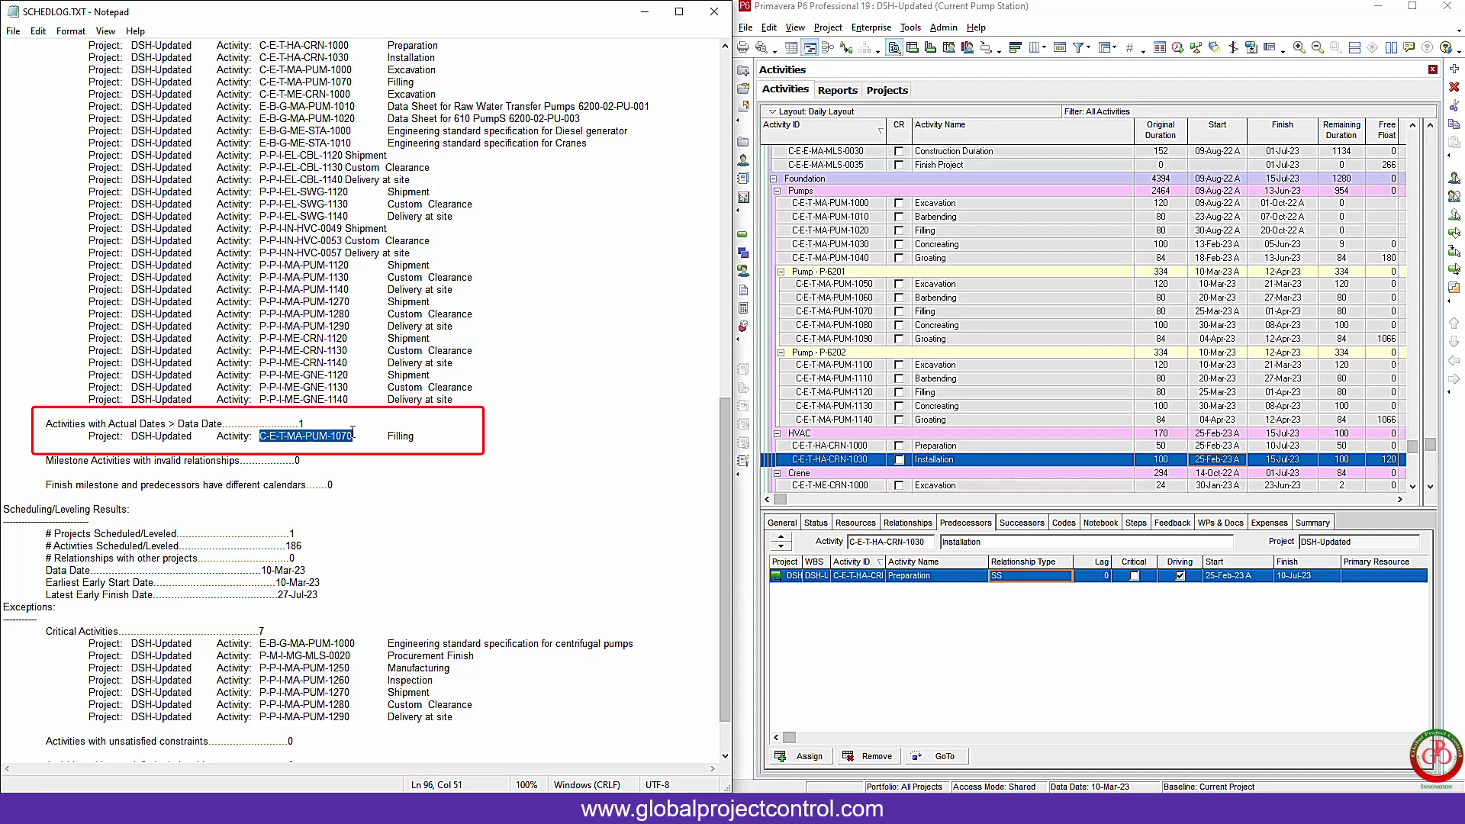
left_click(863, 286)
key("ctrl+f")
key("ctrl+v")
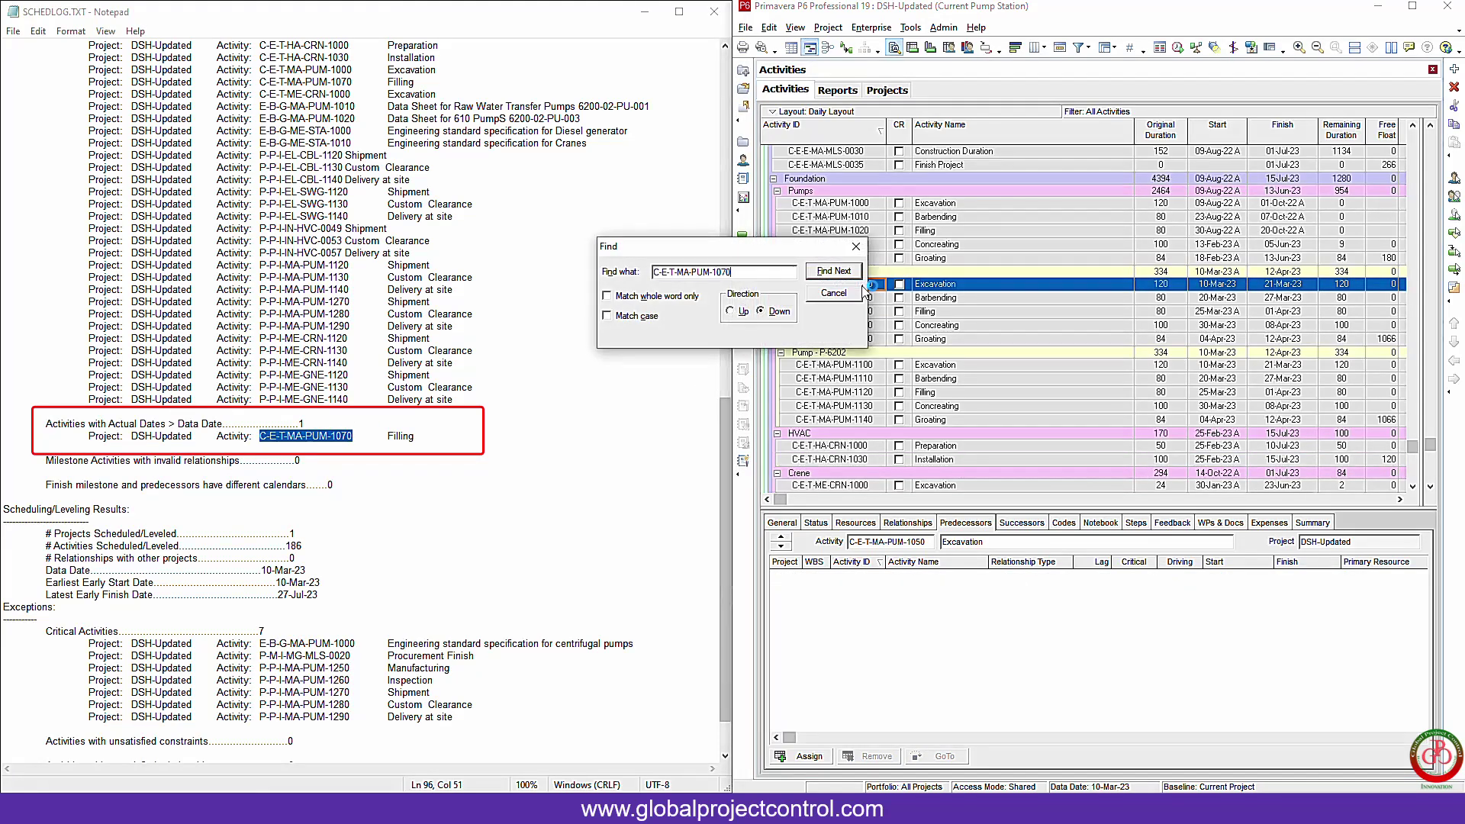
key("Return")
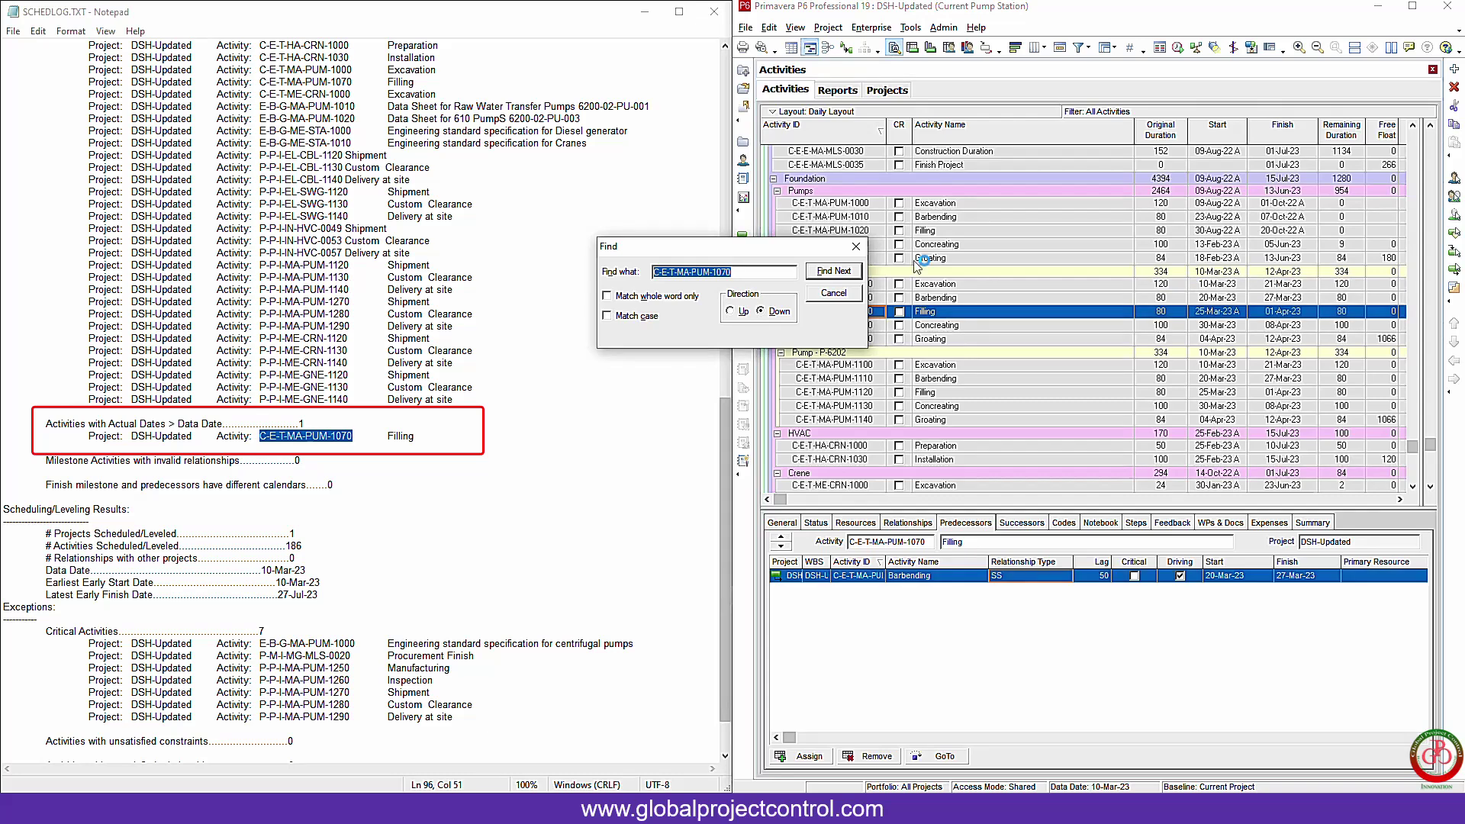
left_click(840, 294)
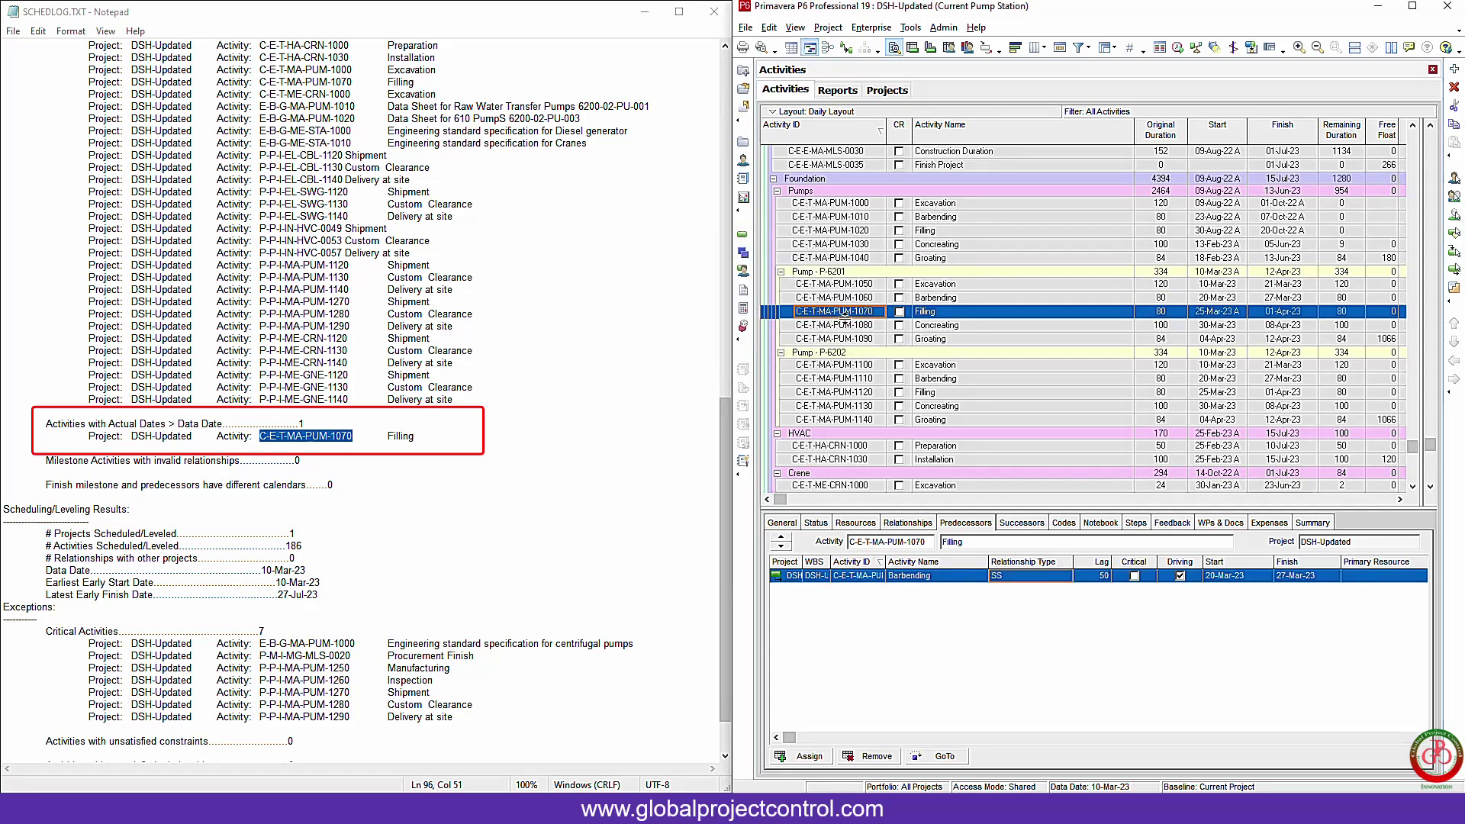
left_click(818, 523)
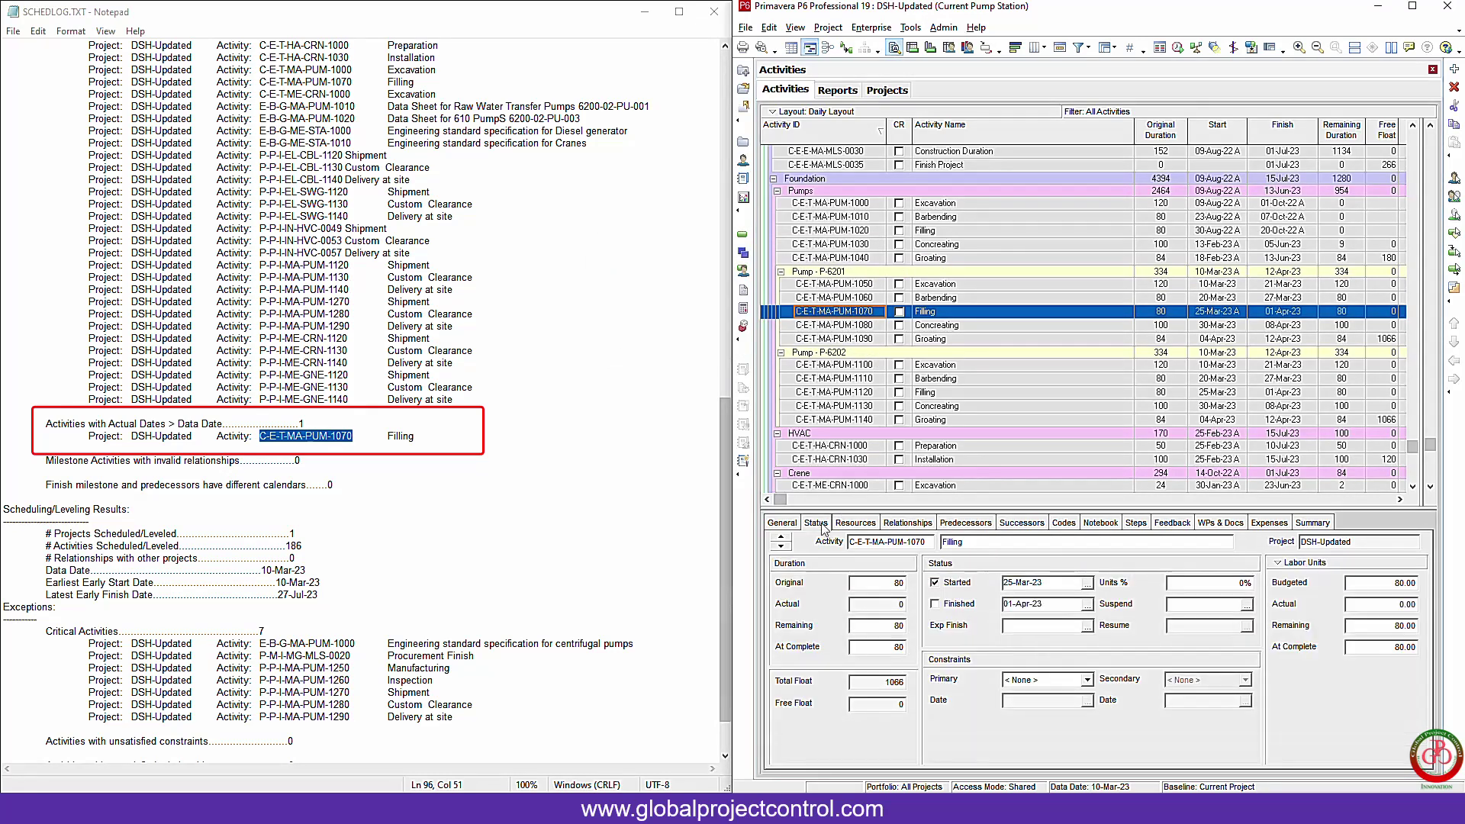
left_click(1042, 582)
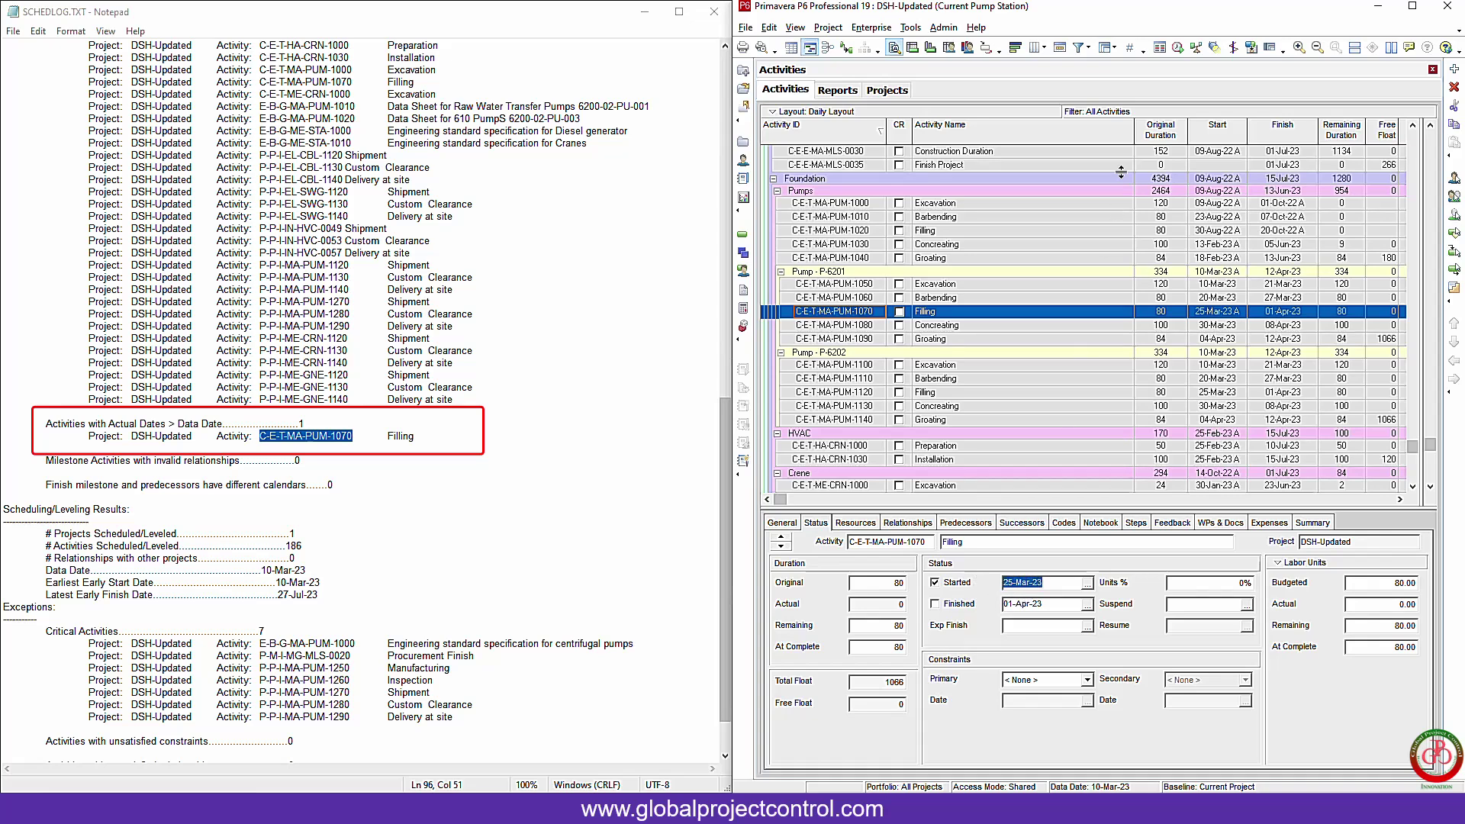
left_click(1179, 47)
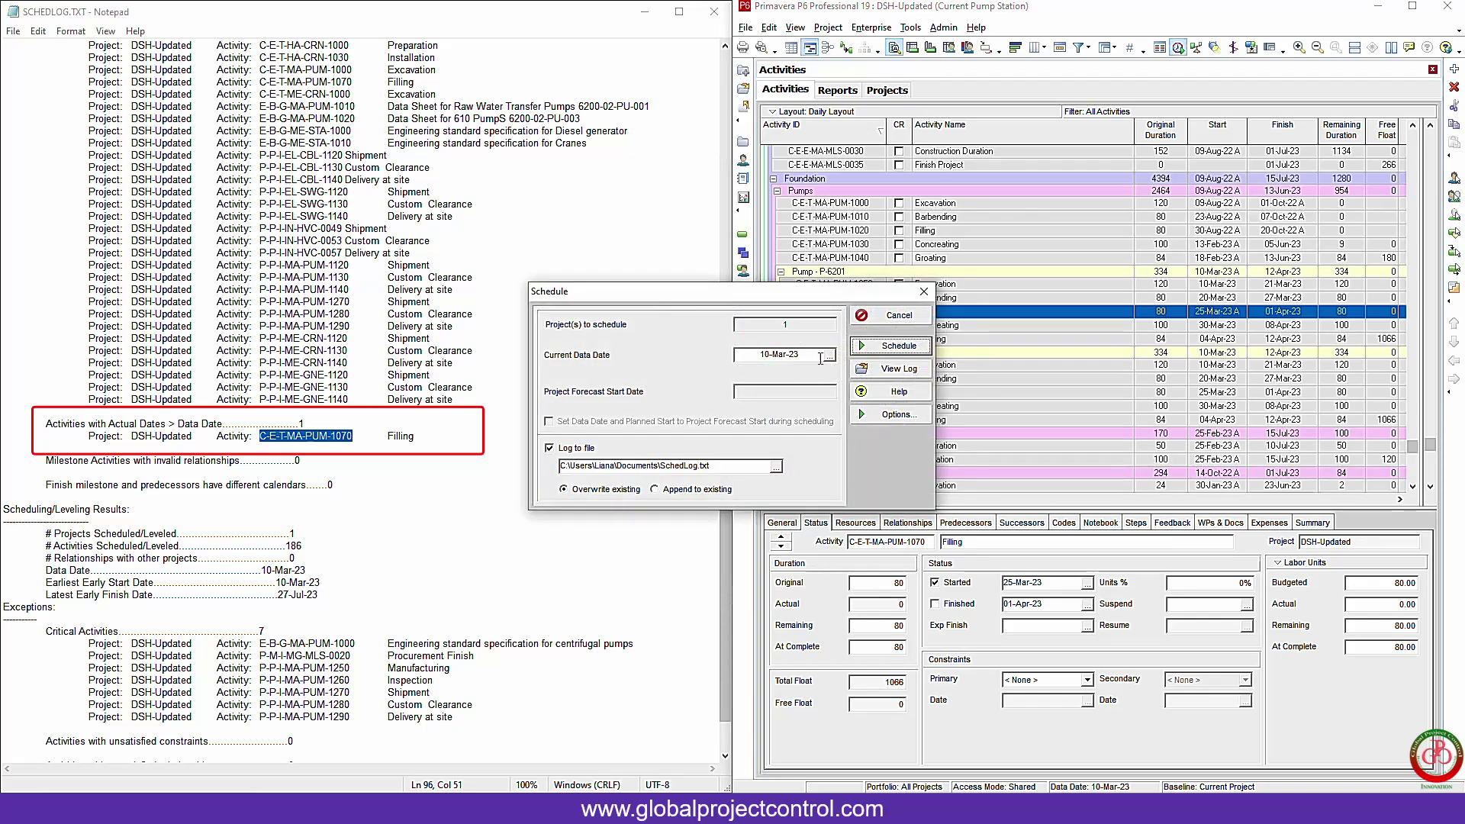
left_click_drag(821, 355, 731, 351)
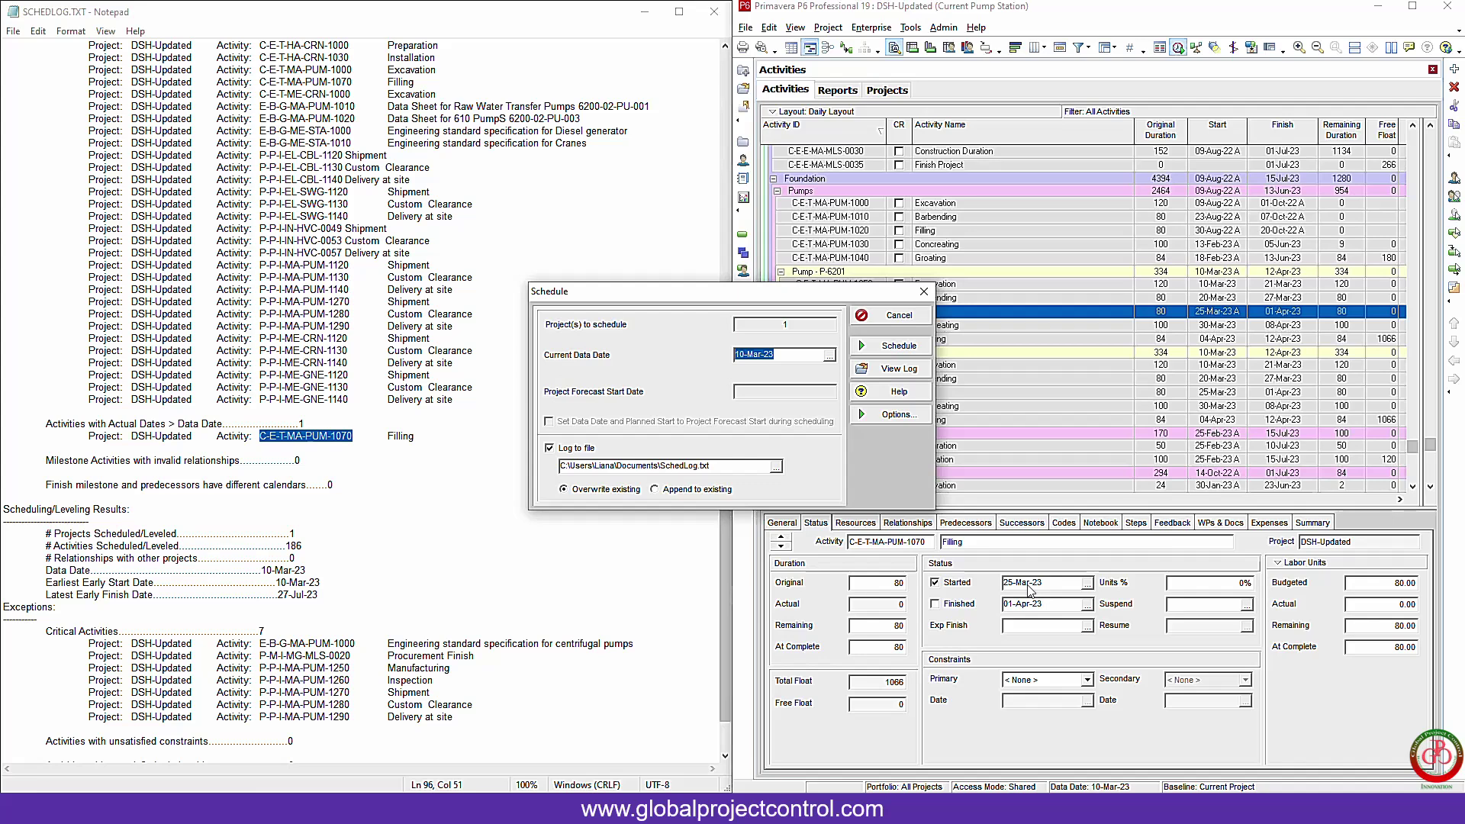
left_click(892, 315)
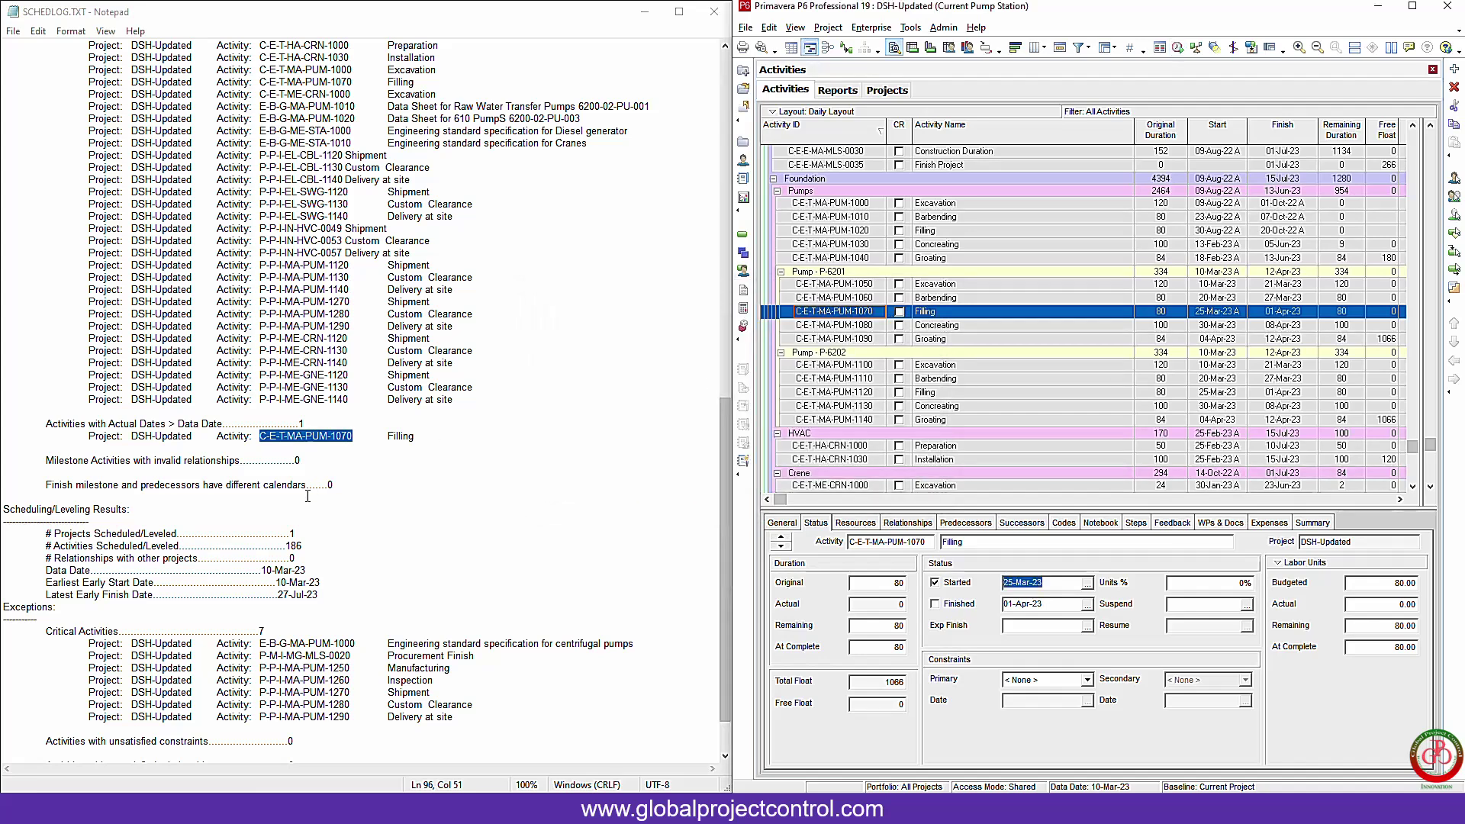
left_click(280, 508)
scroll(280, 508, "down", 2)
left_click(79, 448)
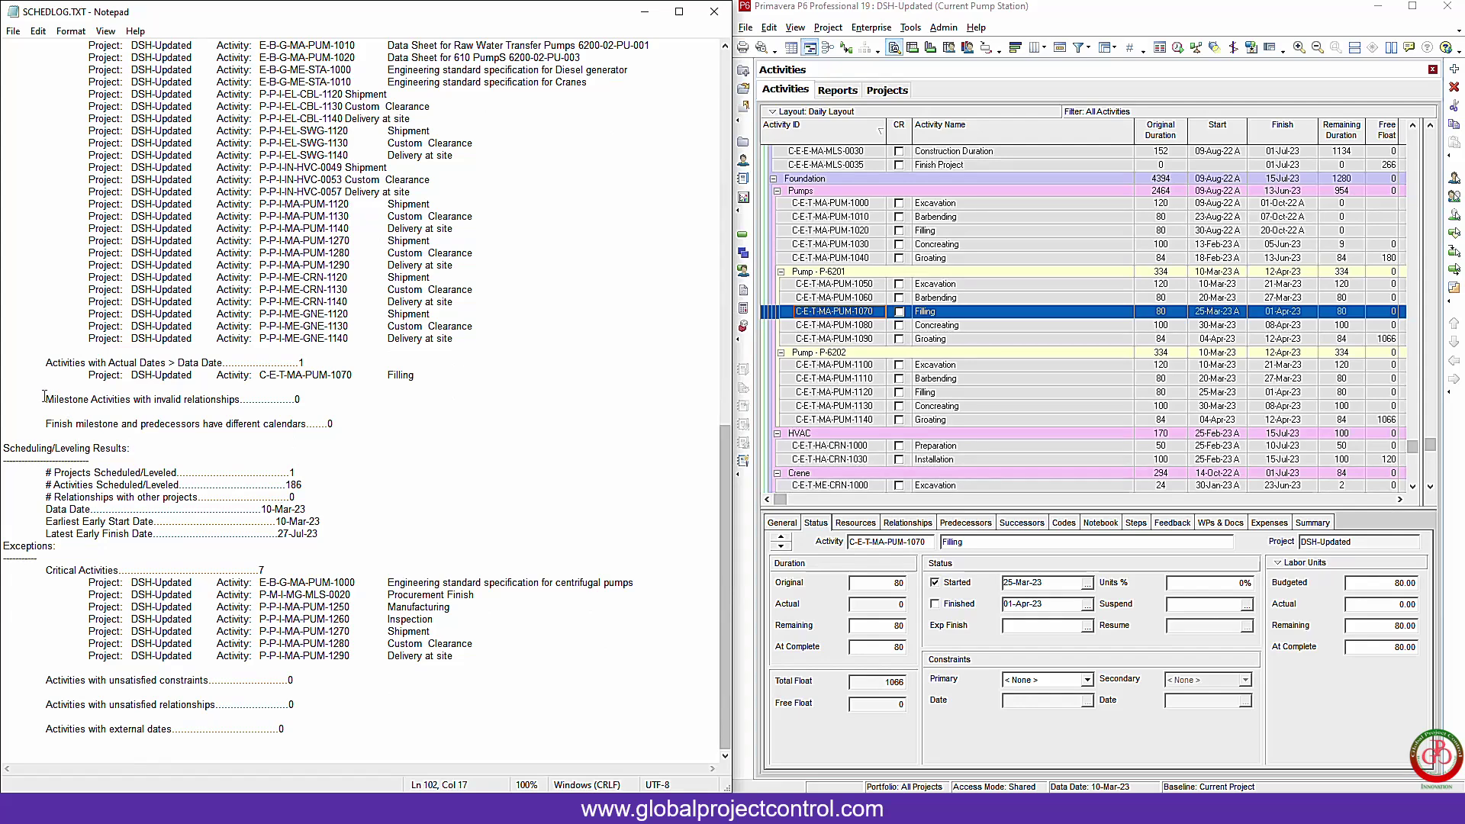
left_click_drag(45, 398, 301, 398)
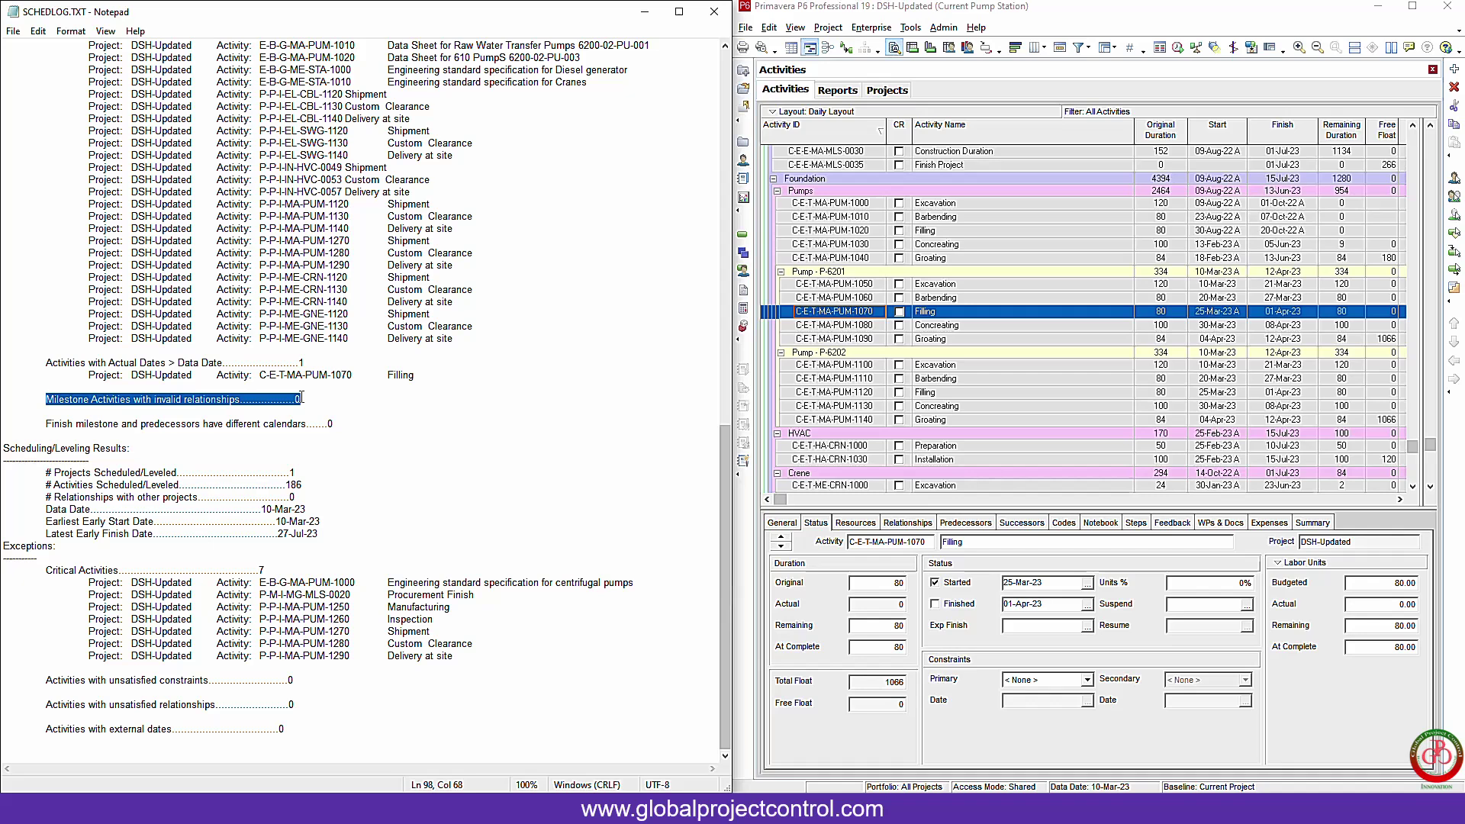
left_click_drag(45, 425, 144, 432)
left_click(202, 426)
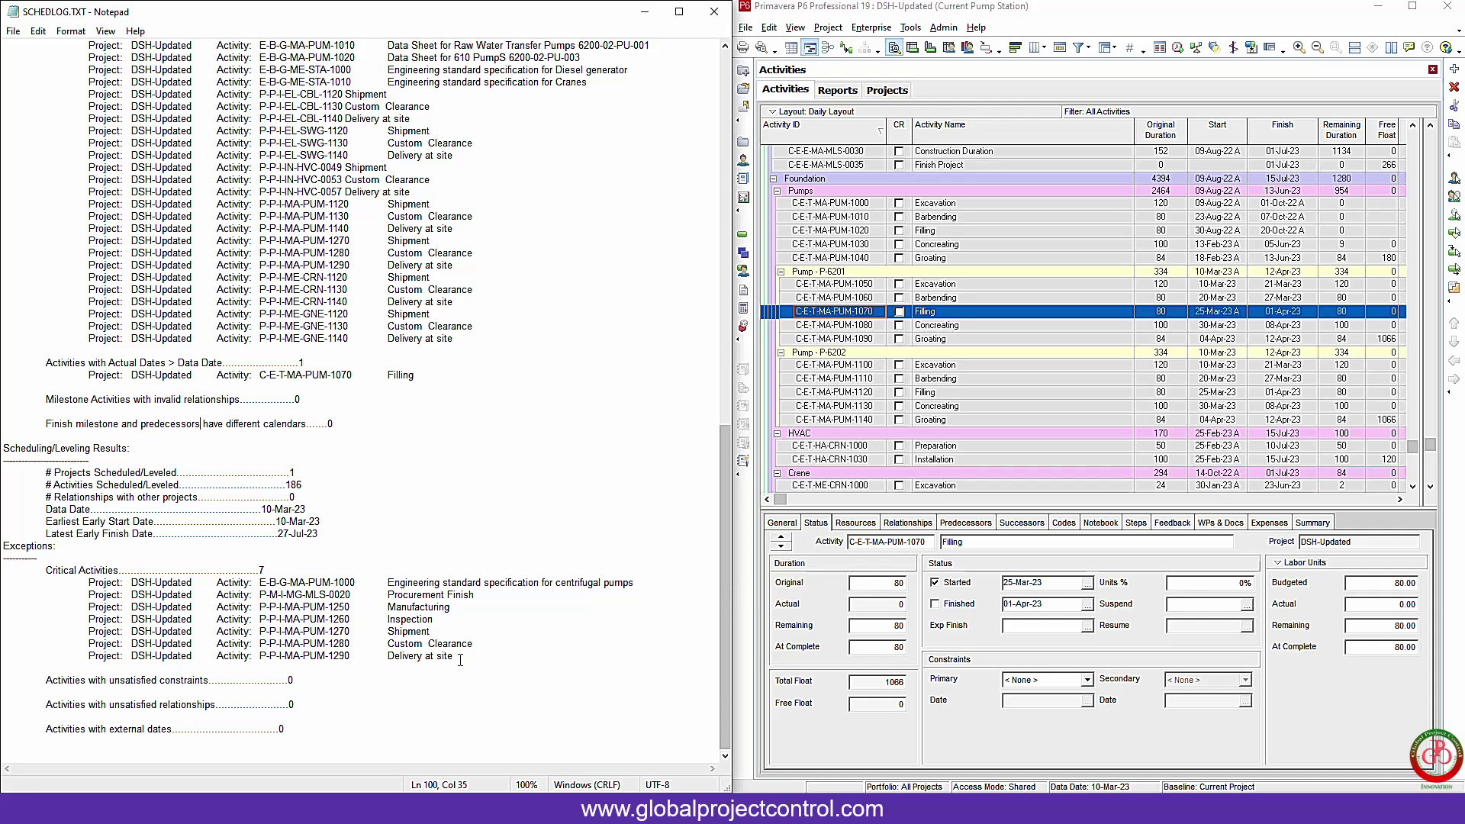
Step: Paste the Critical Activities block from the log onto new Sheet2, autofitting columns F and G
left_click_drag(460, 661, 4, 568)
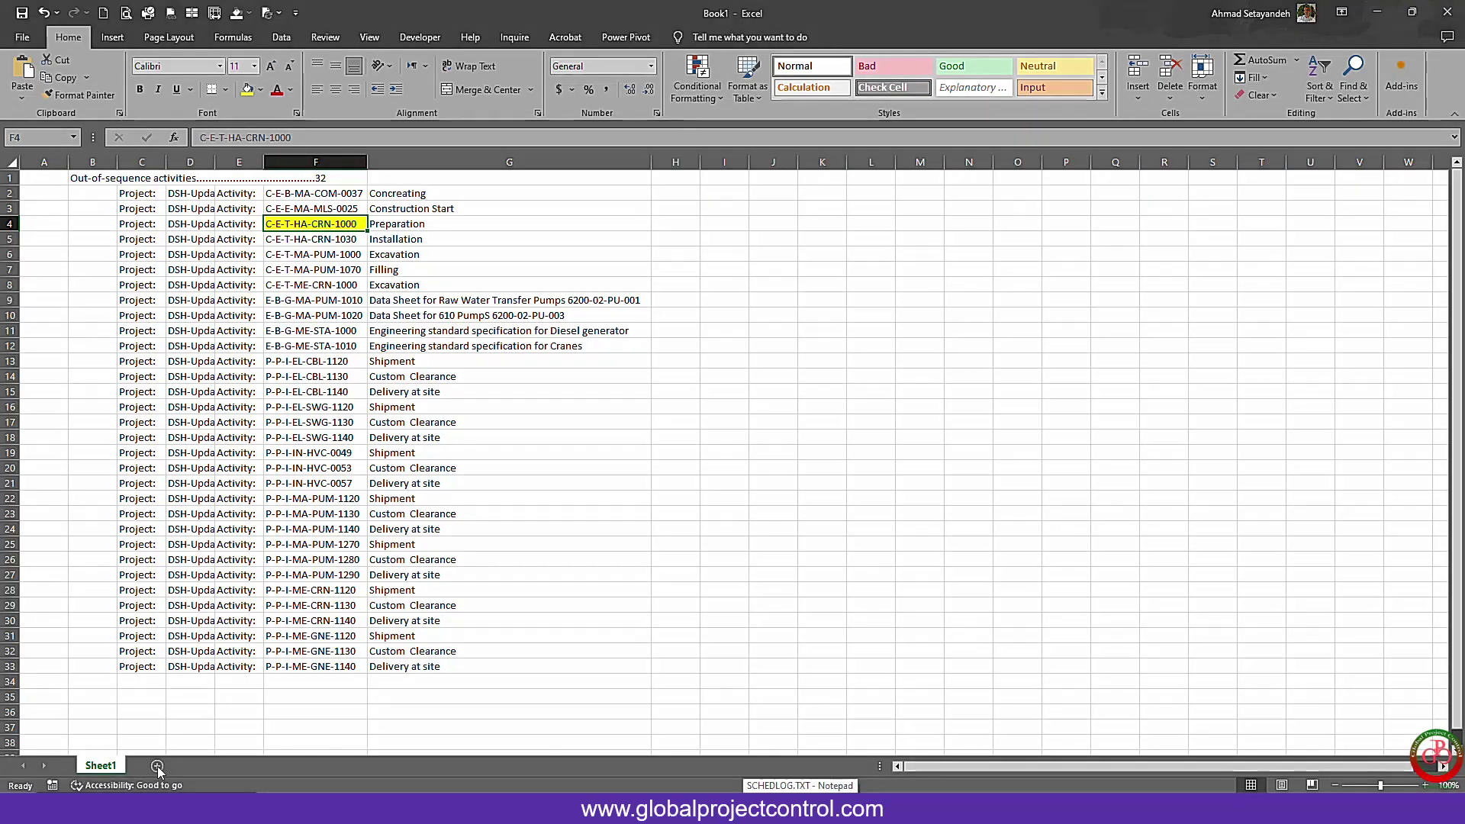
left_click(157, 765)
key("ctrl+v")
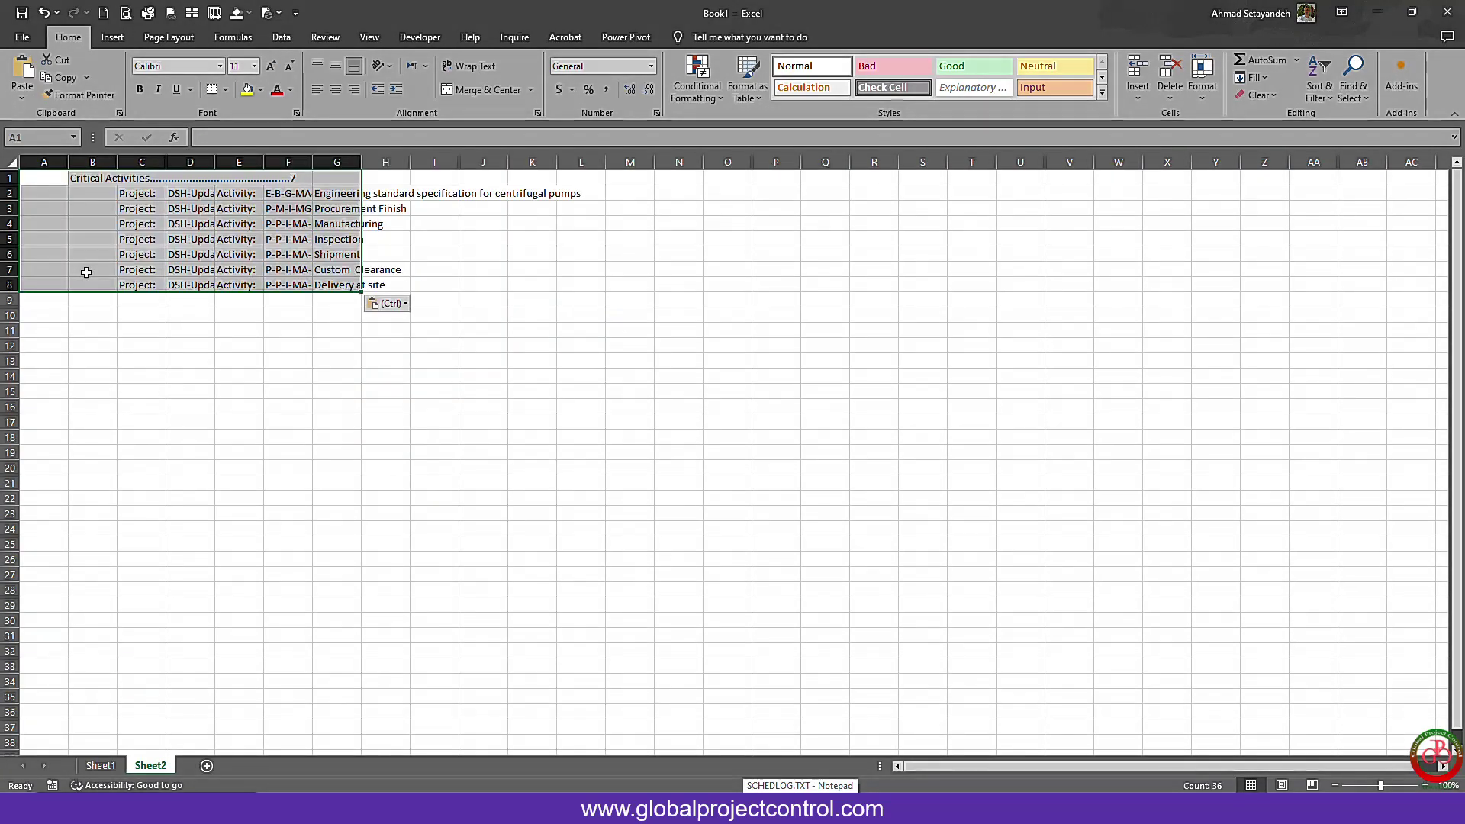
double_click(309, 161)
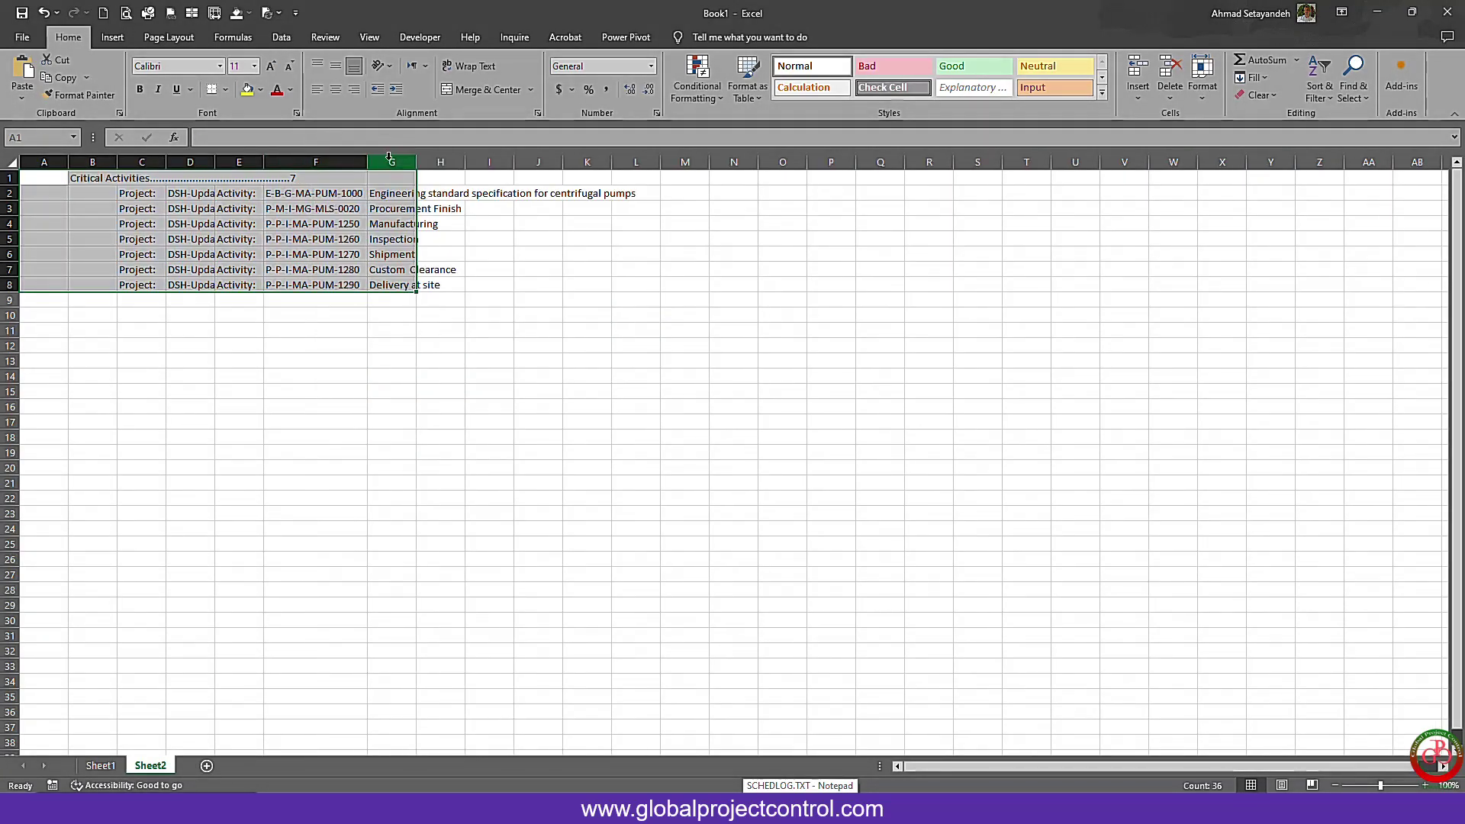
double_click(416, 161)
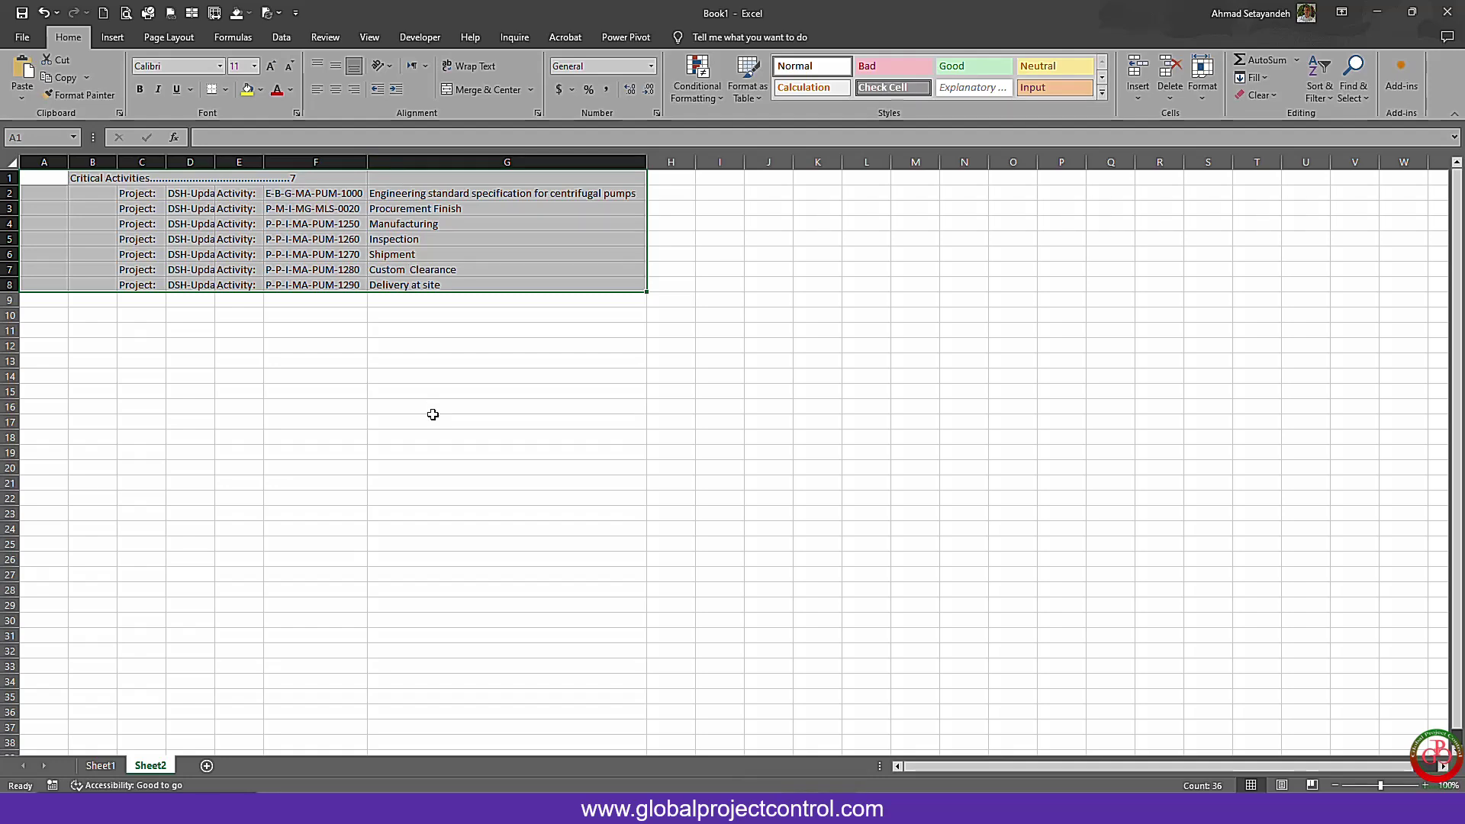
key("alt+Tab")
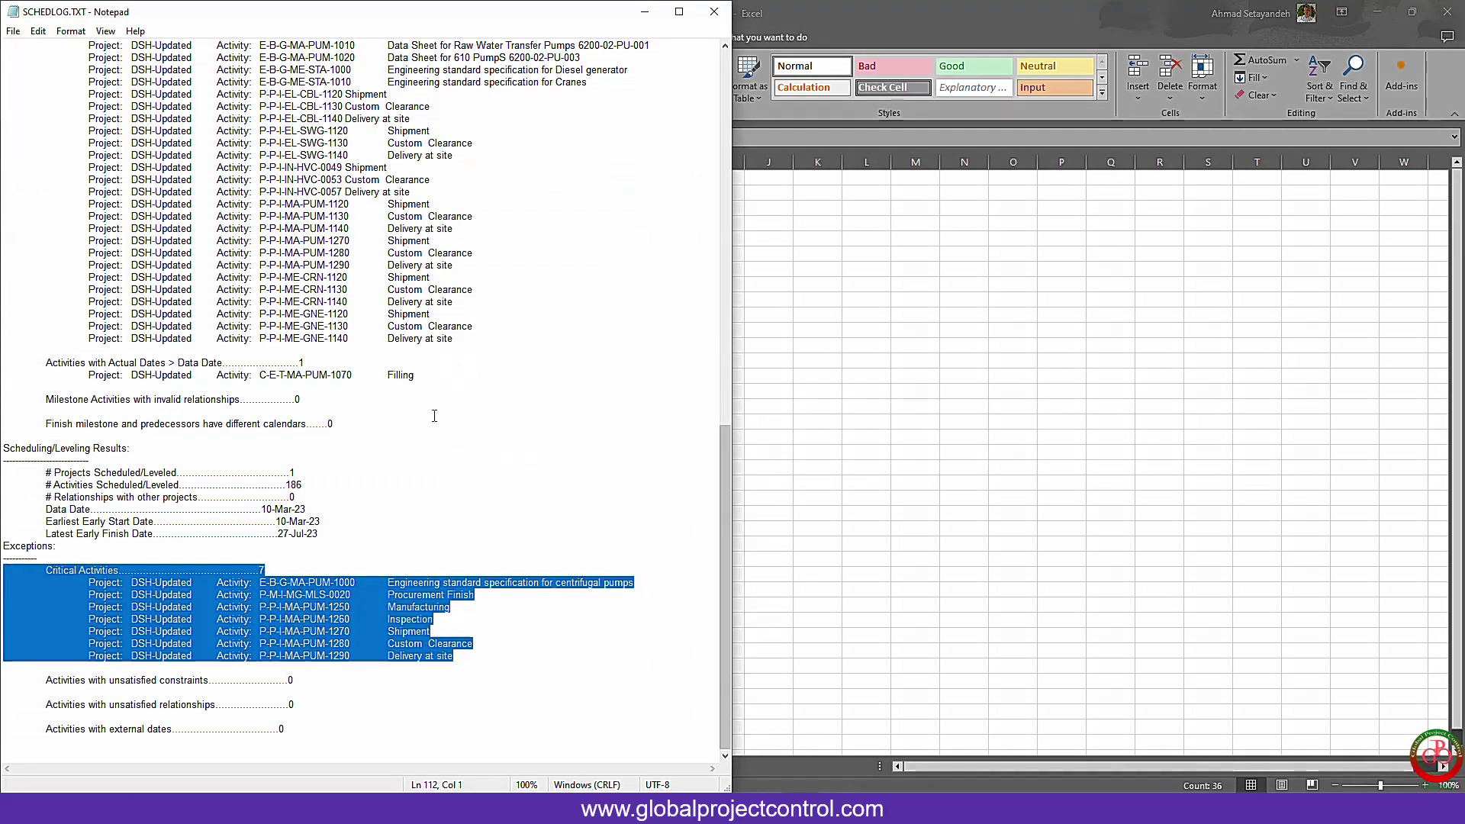
left_click_drag(47, 680, 87, 678)
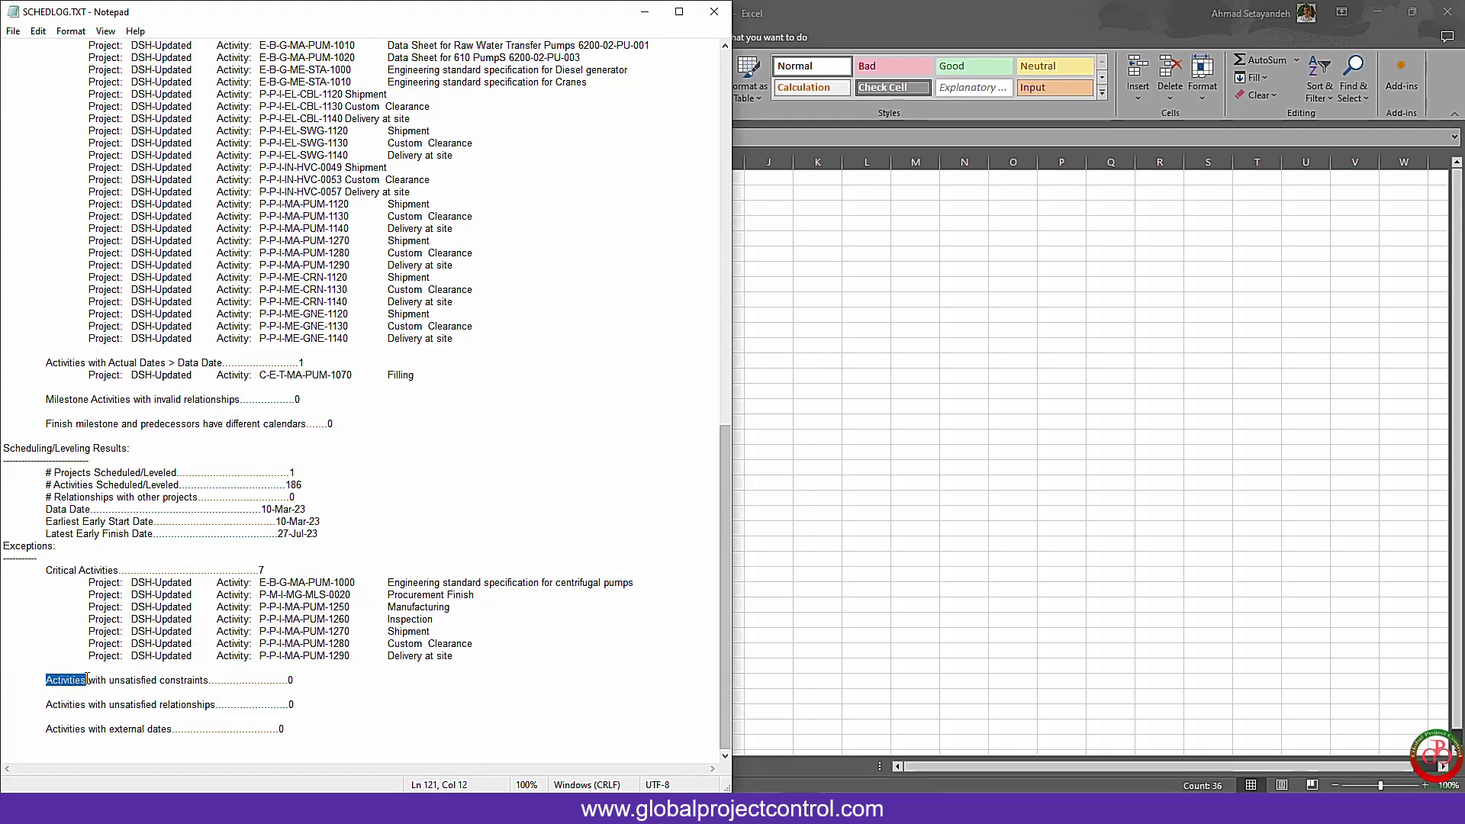
left_click(178, 685)
key("ctrl+End")
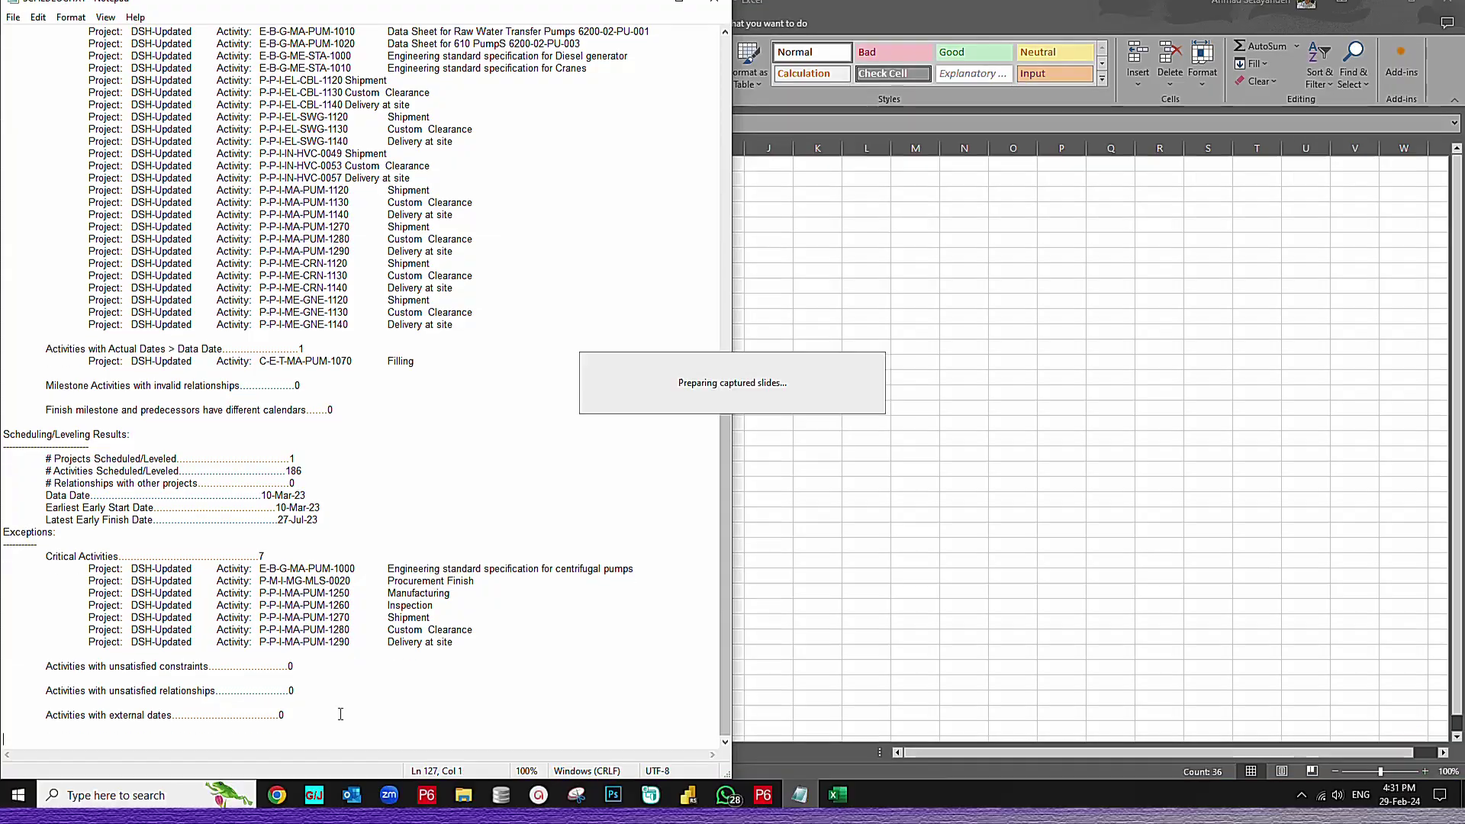